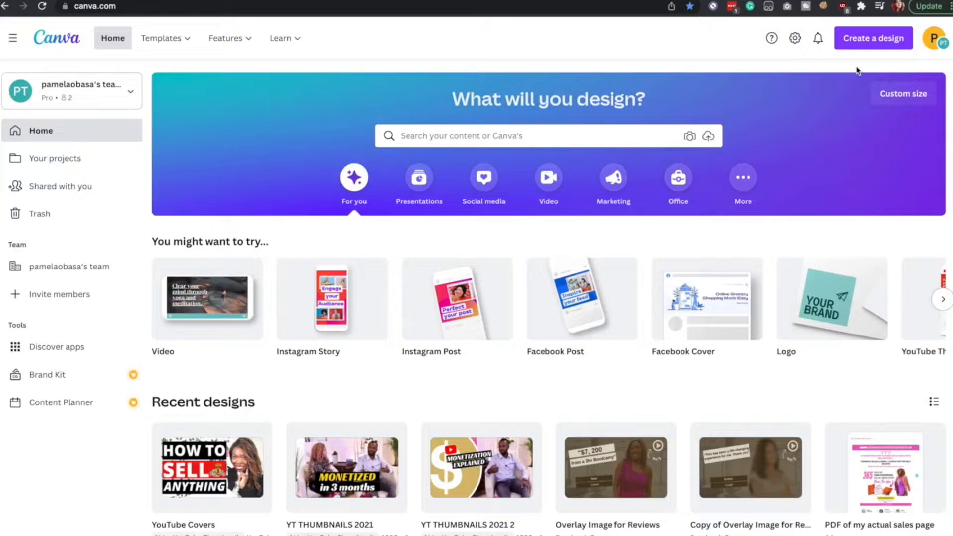
Look through the suggested design types and their preset sizes on the home page
mouse_move(346, 337)
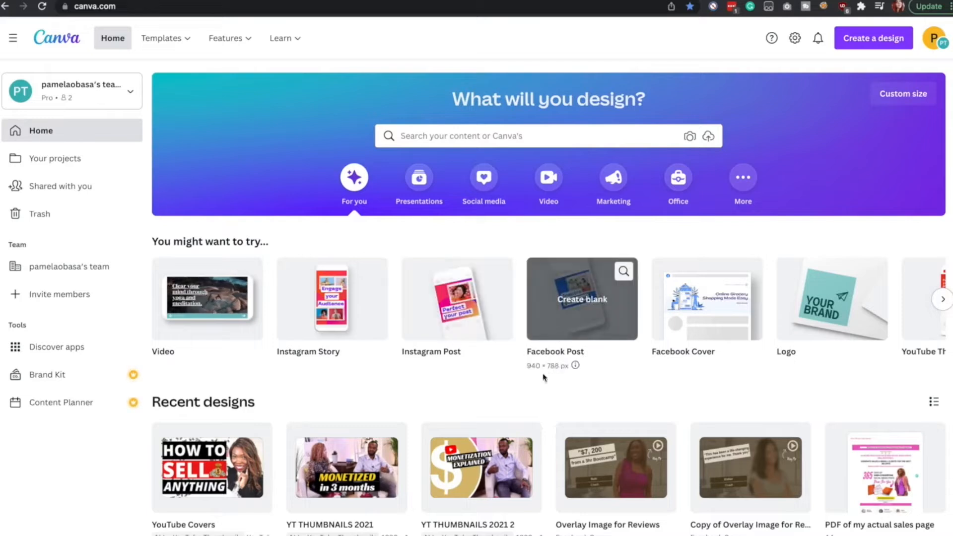
scroll(700, 323, right, 3)
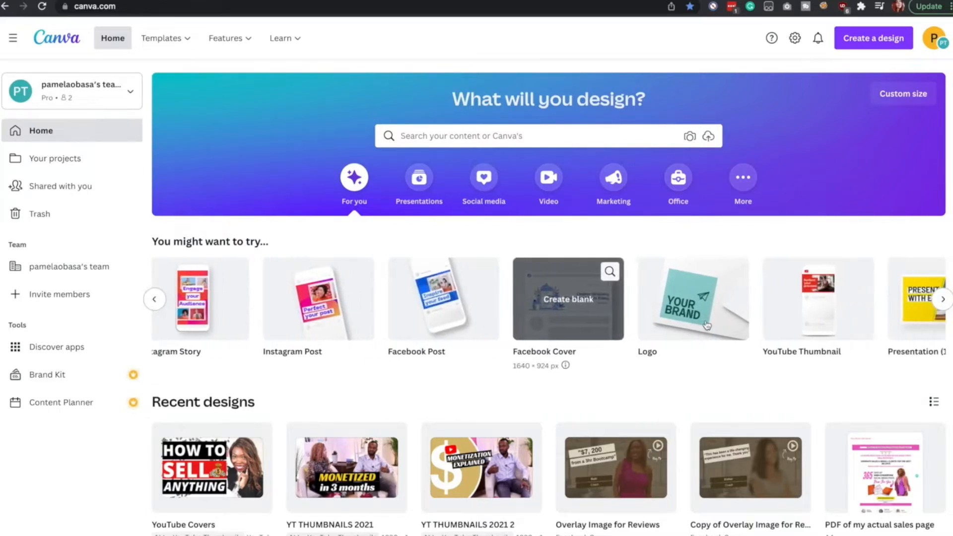
scroll(706, 325, right, 3)
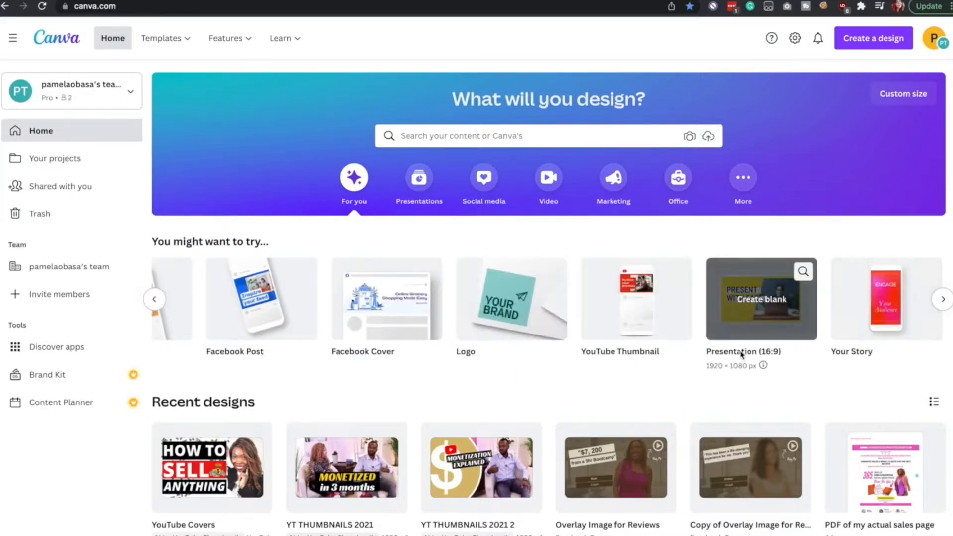
scroll(740, 354, right, 3)
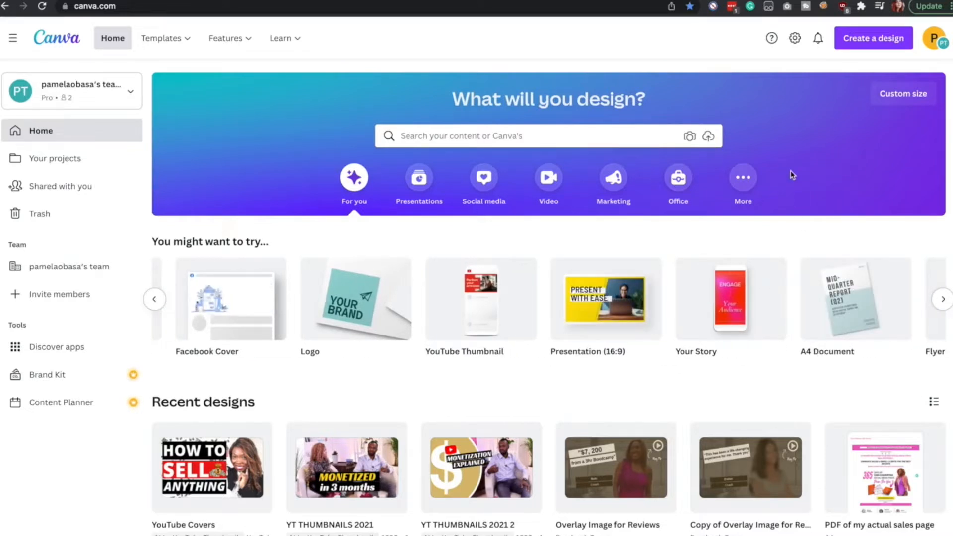
scroll(817, 320, right, 4)
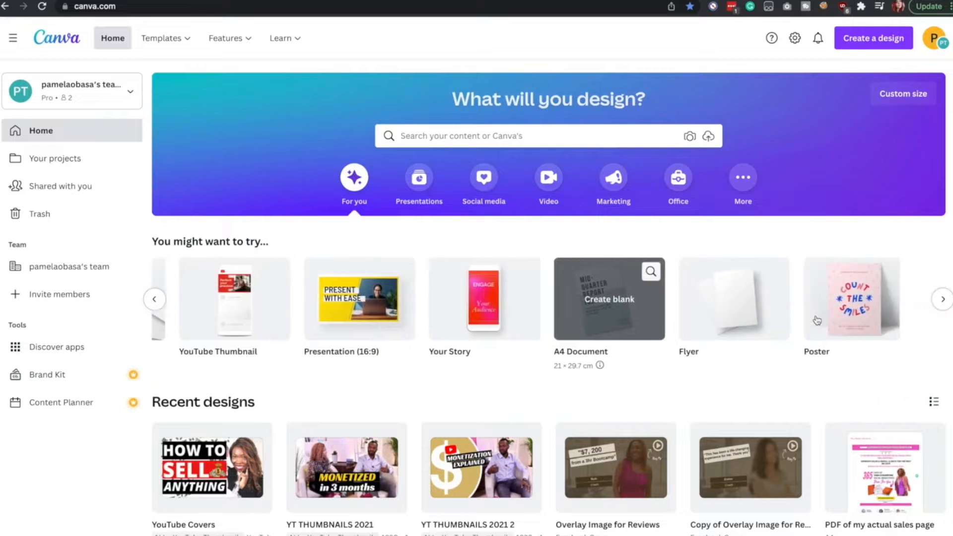
scroll(789, 308, right, 2)
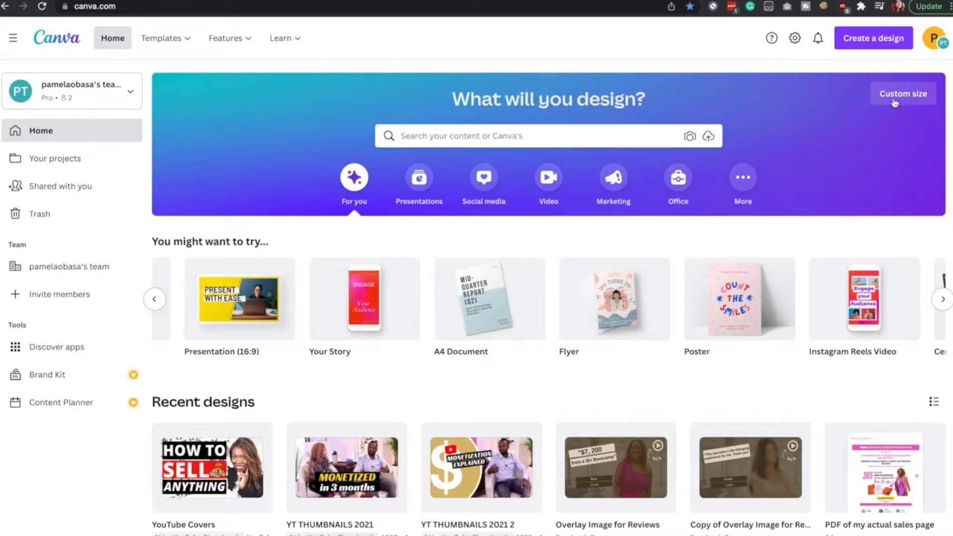
Create a new blank design with a custom size of 8 × 10 in
click(872, 39)
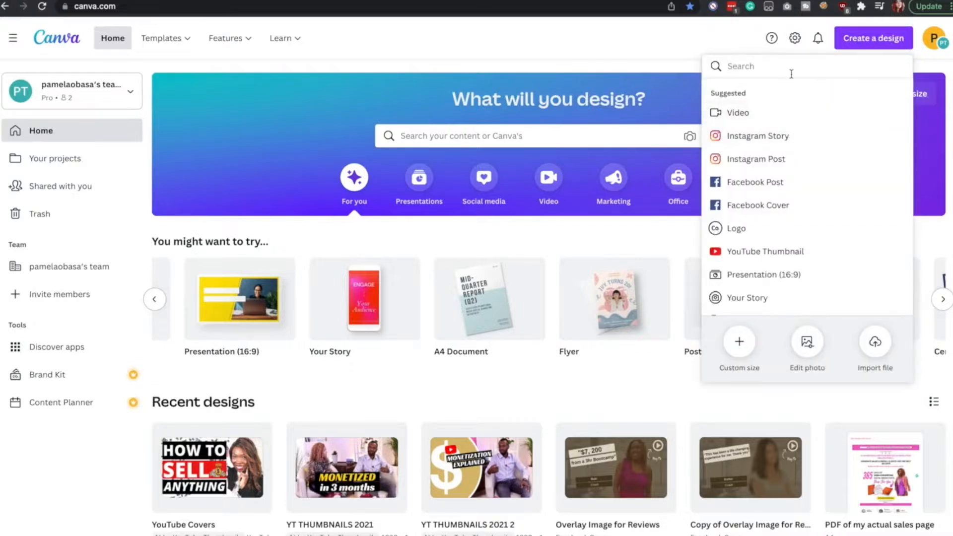
click(739, 342)
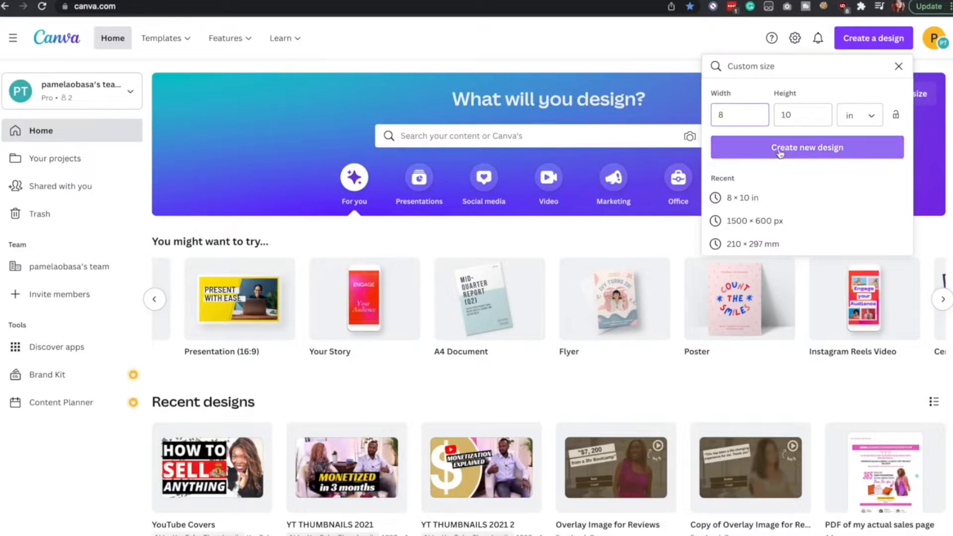
click(868, 119)
click(856, 123)
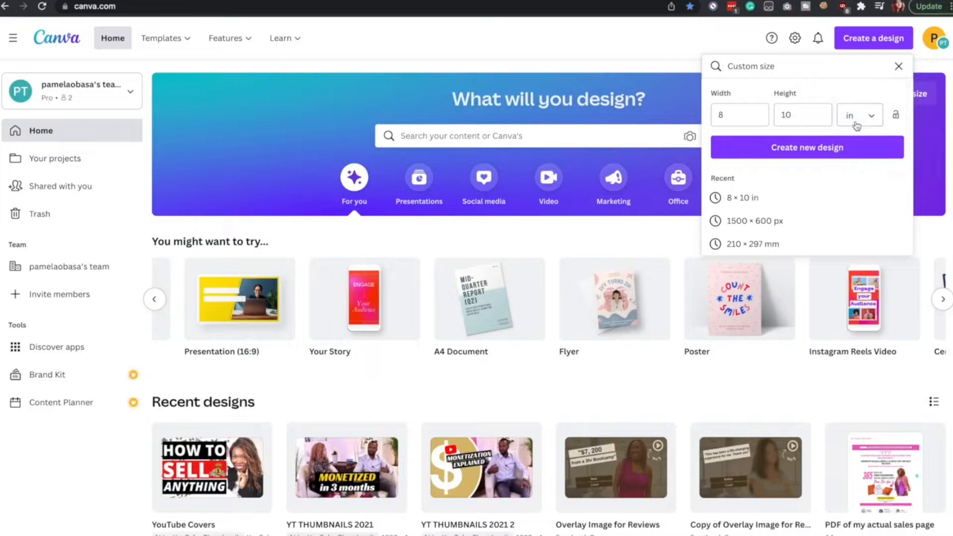
click(807, 148)
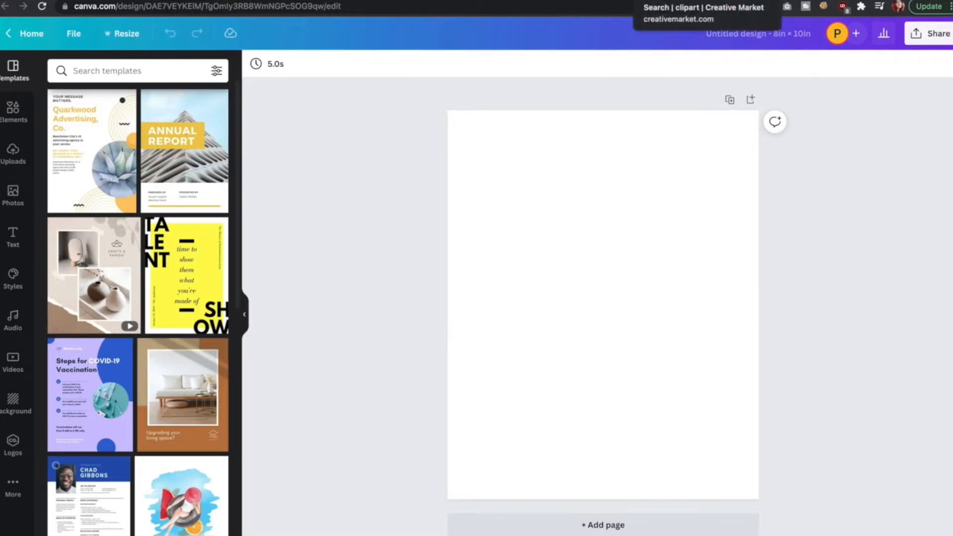
Switch to the Creative Market results for "clipart" and look through the graphics bundles on offer
click(680, 0)
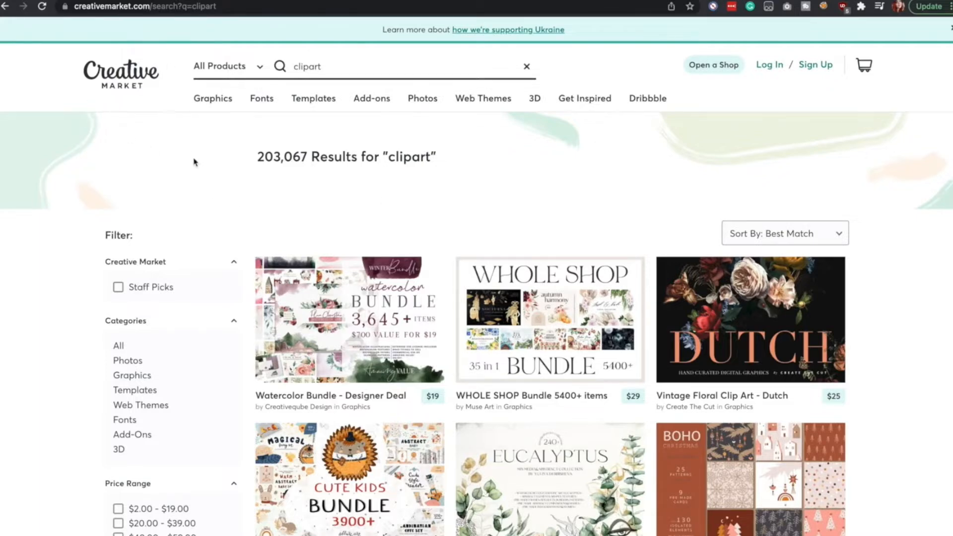
scroll(194, 162, down, 2)
scroll(206, 113, up, 2)
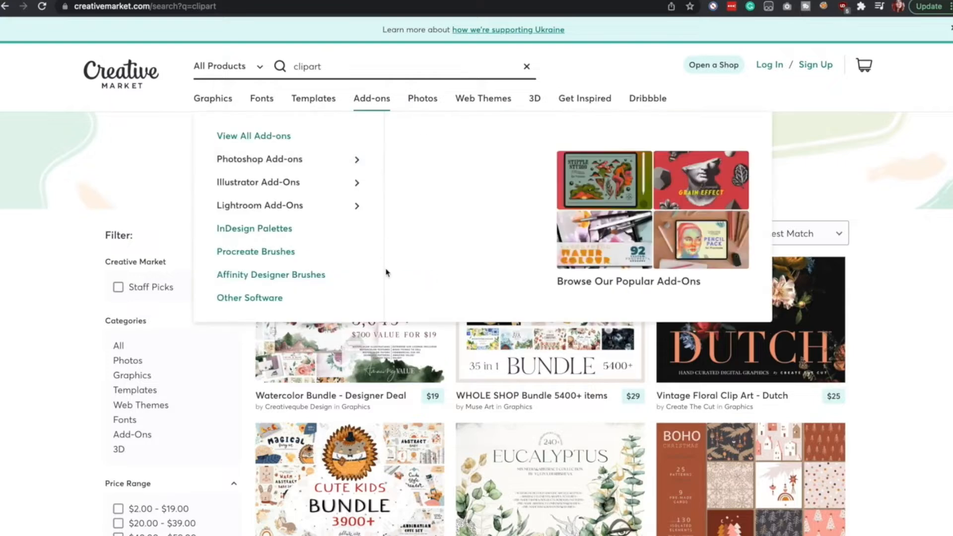
scroll(385, 272, down, 1)
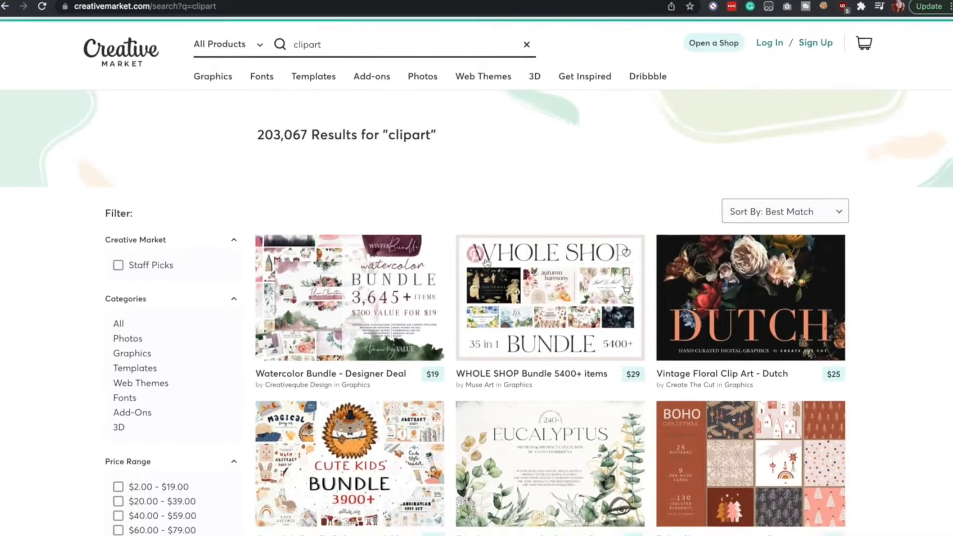
scroll(492, 256, down, 3)
scroll(519, 346, down, 8)
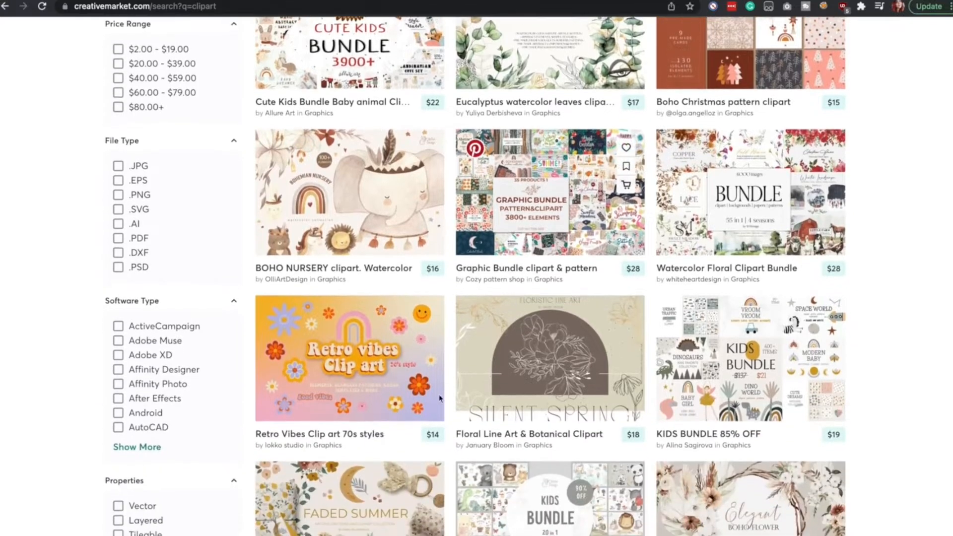
scroll(358, 367, down, 2)
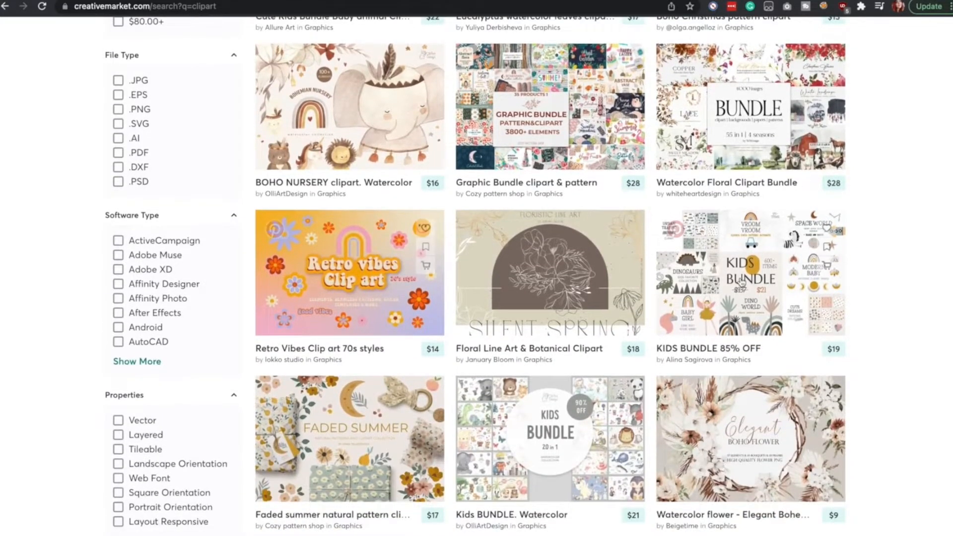
scroll(742, 283, down, 5)
scroll(756, 357, down, 4)
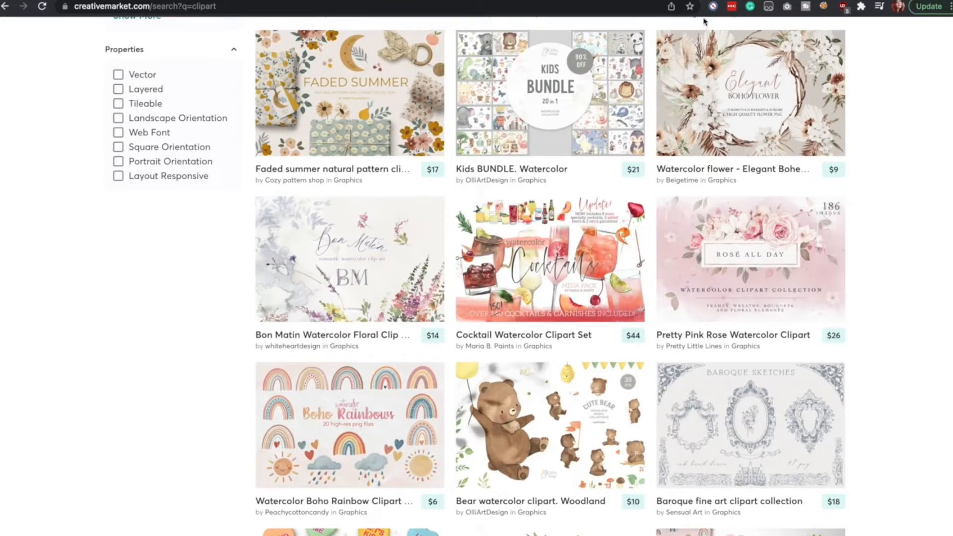
scroll(634, 137, up, 1)
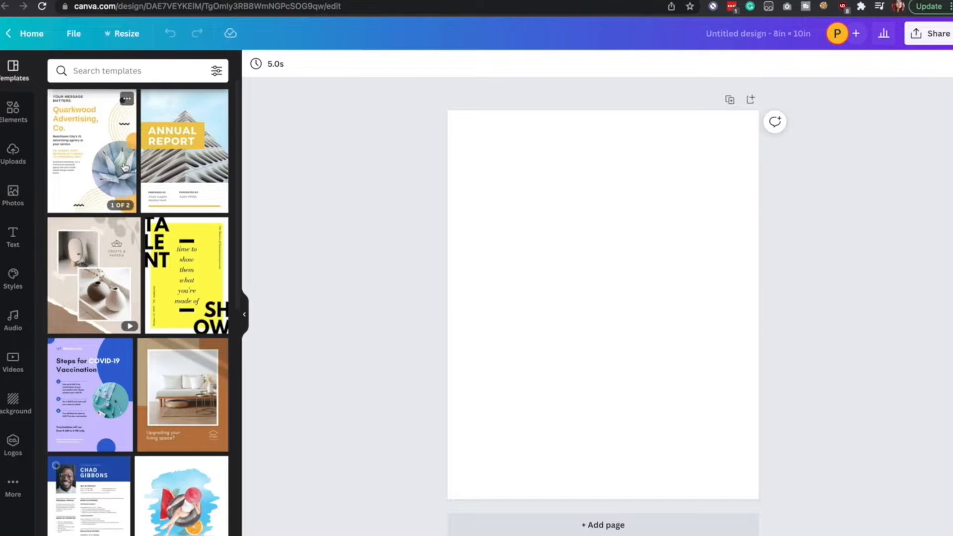
In the Canva design, apply the "Blue & Purple Watercolor Ocean Quote Portrait Canvas Print" fish template to the blank page
scroll(124, 167, down, 3)
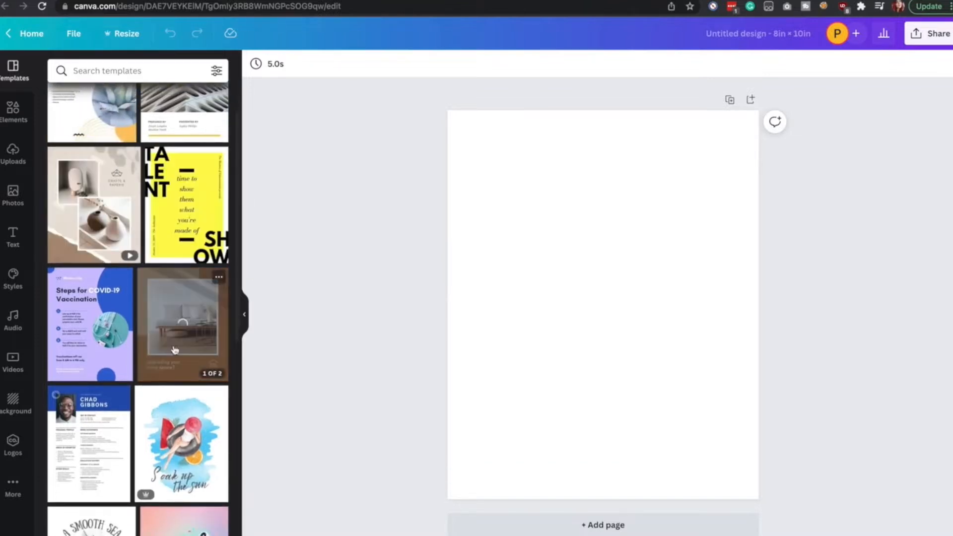
scroll(175, 350, down, 3)
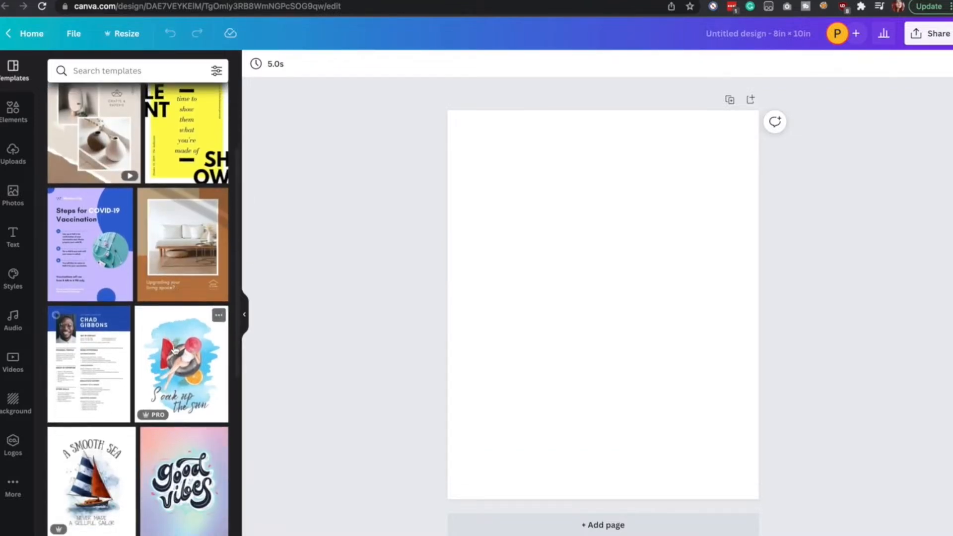
scroll(175, 350, down, 6)
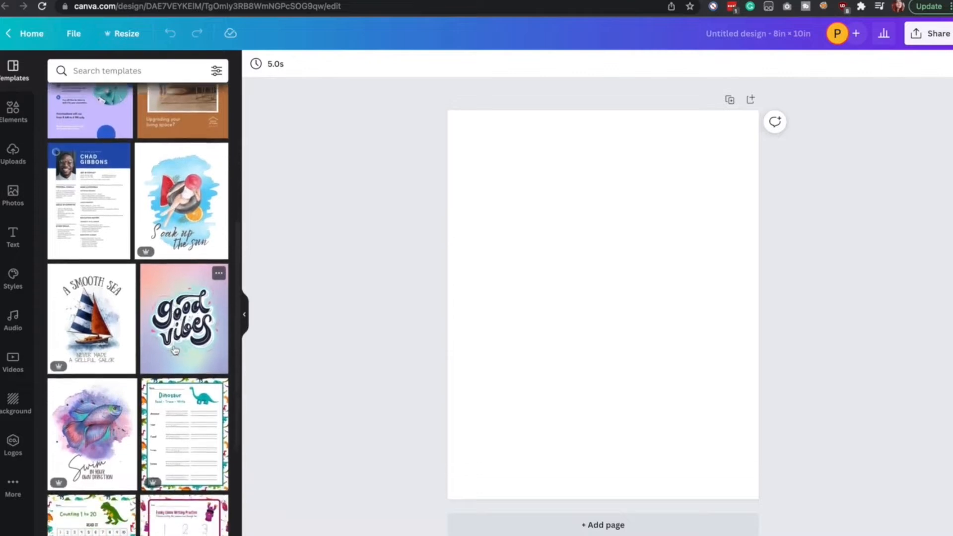
scroll(175, 350, down, 2)
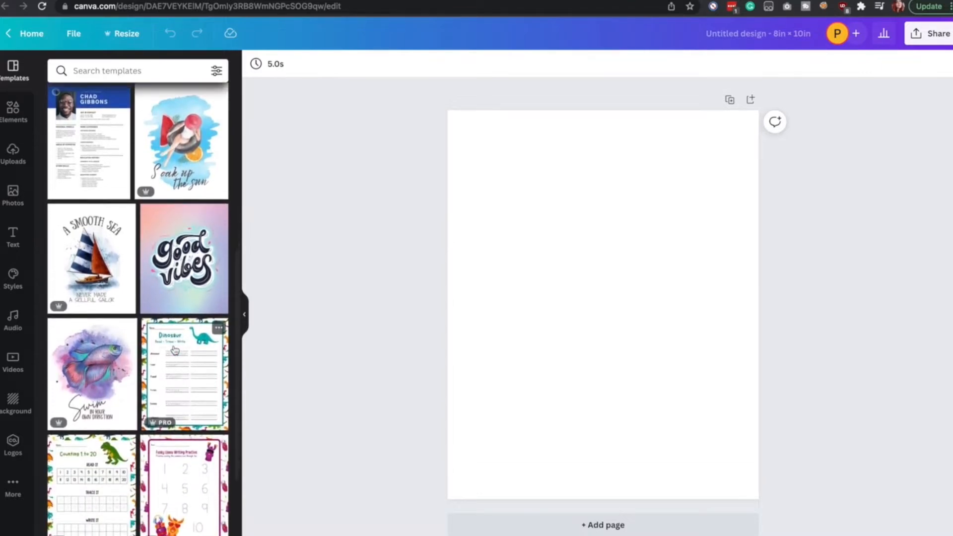
scroll(175, 350, down, 5)
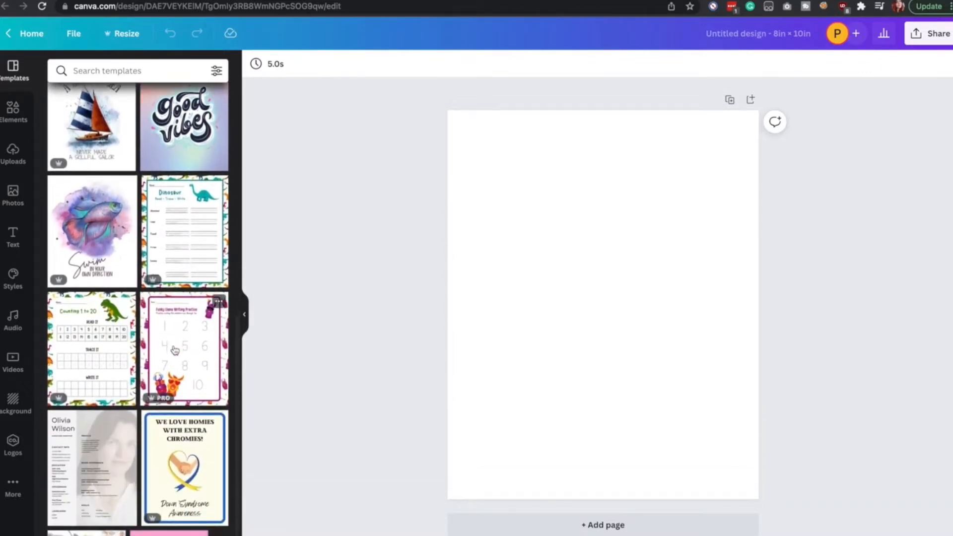
scroll(174, 350, down, 3)
scroll(174, 350, down, 3)
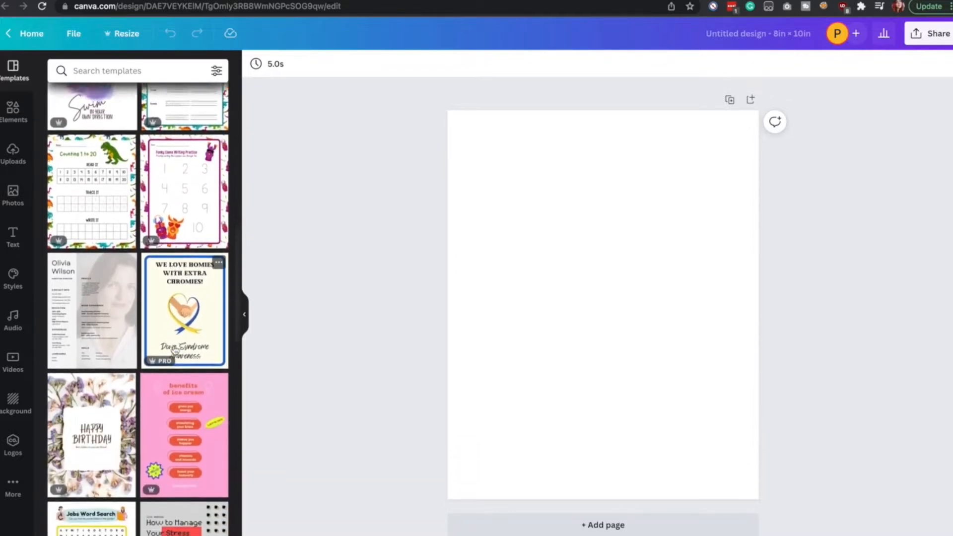
scroll(147, 269, up, 8)
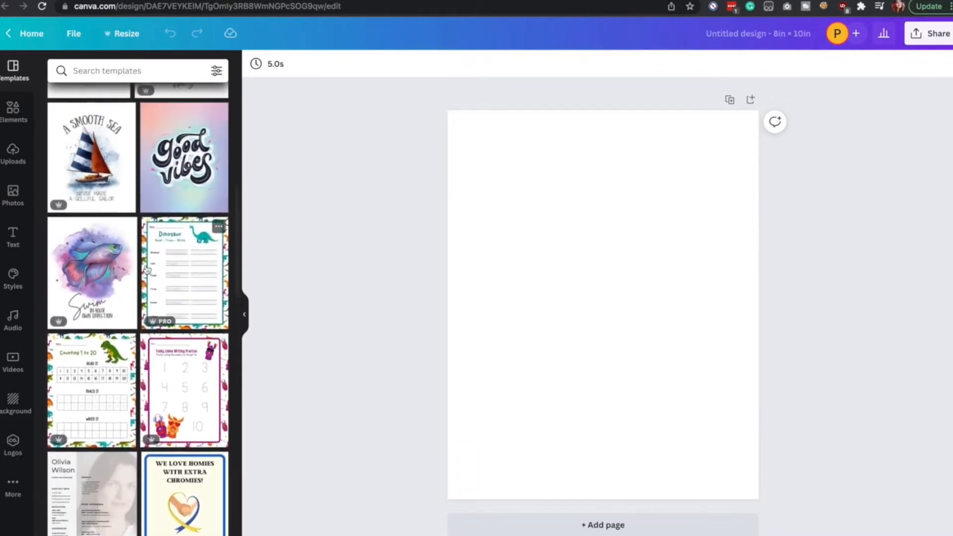
click(129, 228)
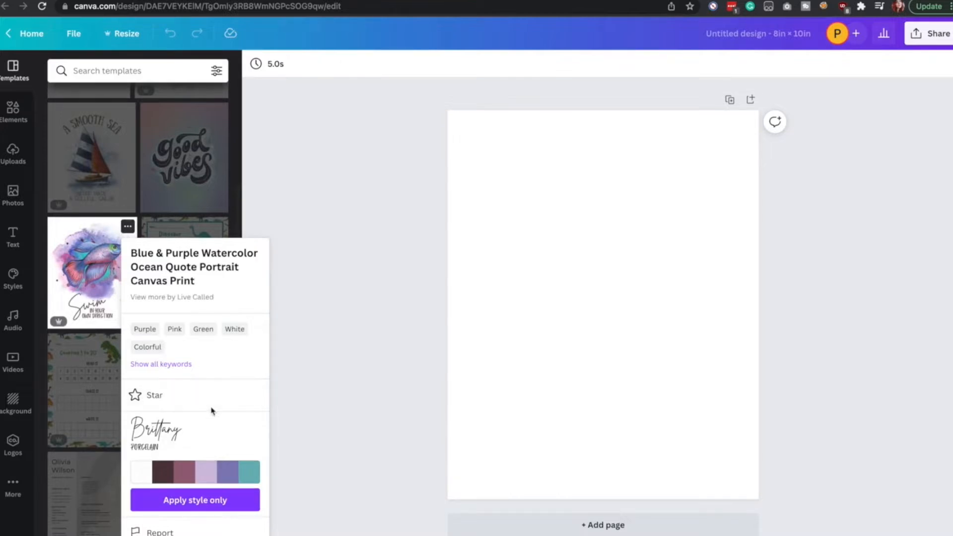
click(113, 311)
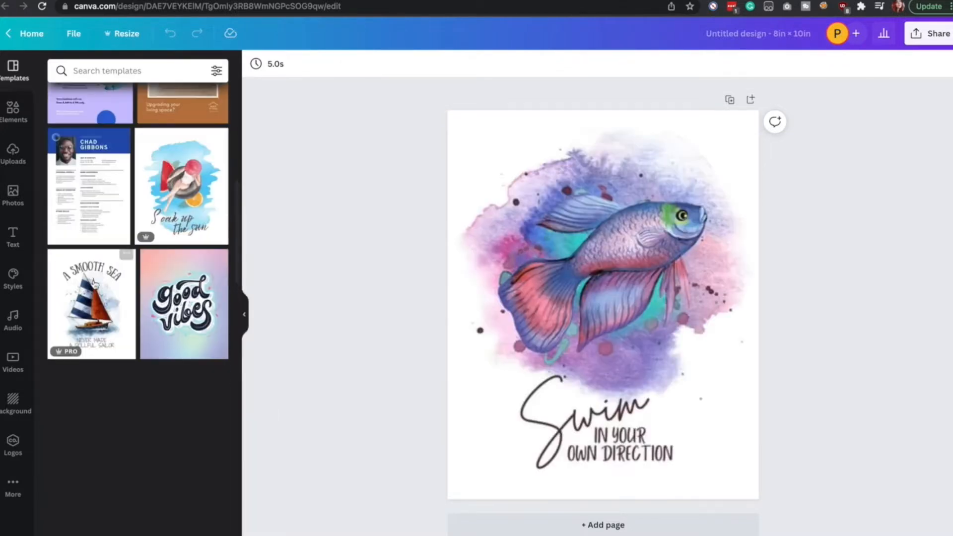
Replace the script heading "Swim" below the fish with "Pisces"
click(579, 424)
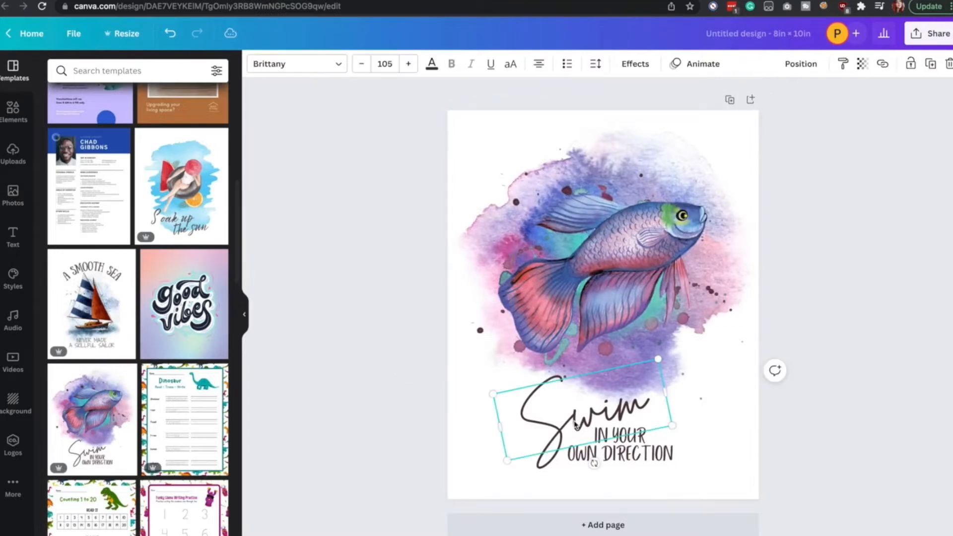
double_click(594, 400)
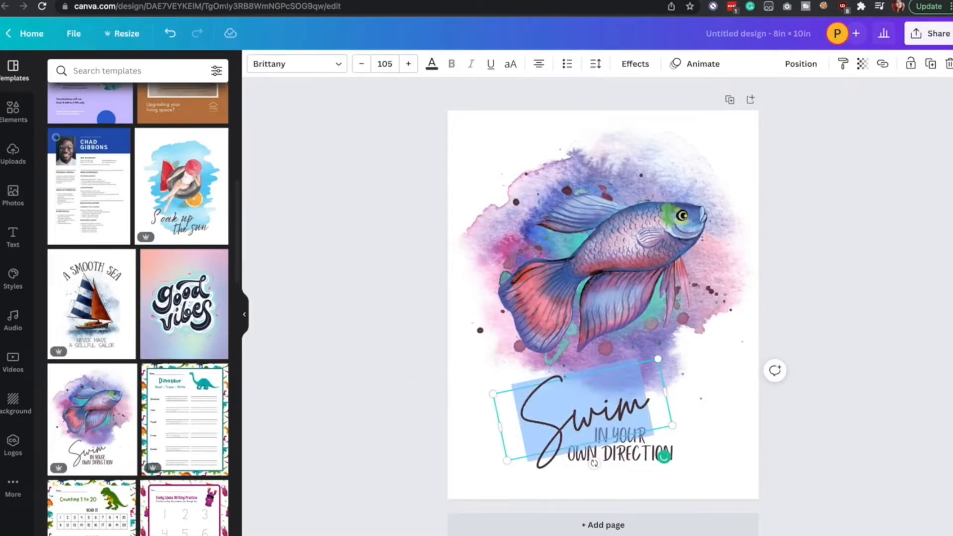
text(Pisces)
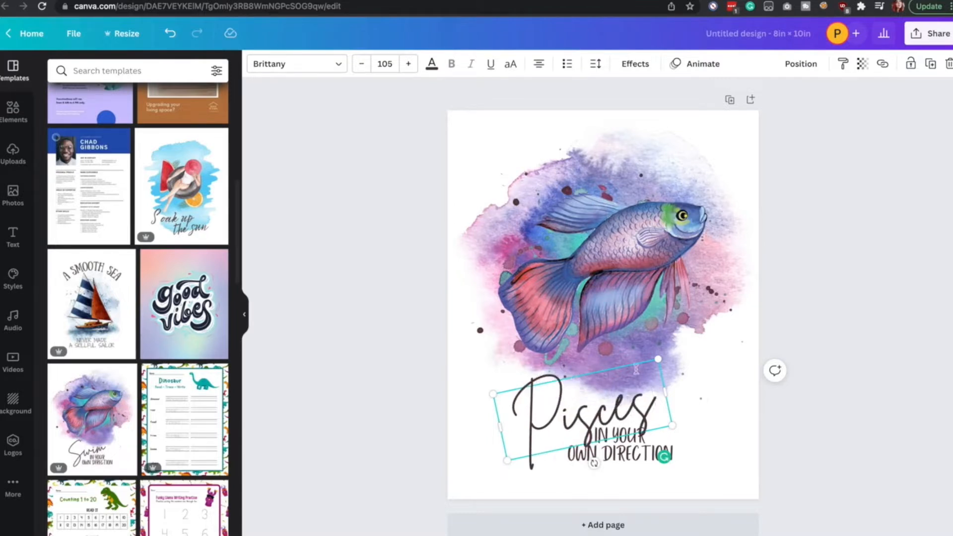
click(740, 317)
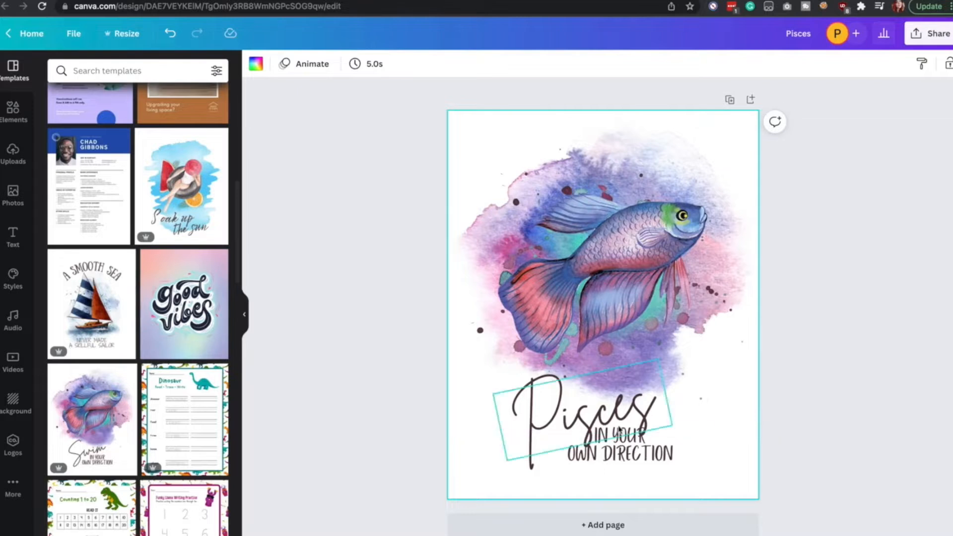
Replace the text "In your own direction" with "(FEB 20- MAR 20)" and move it to the lower right below the Pisces heading
click(615, 437)
click(615, 437)
text((FEB 20 - MAR 20))
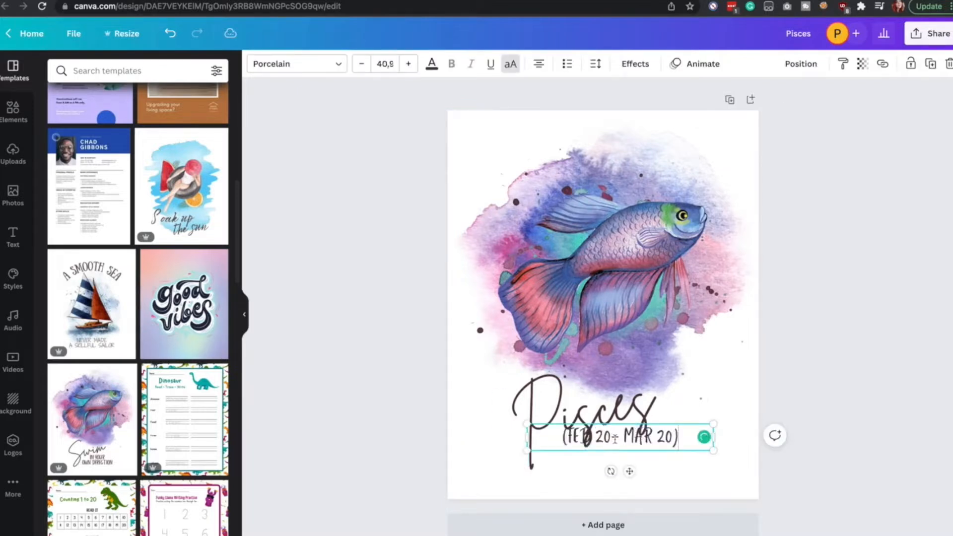
click(700, 482)
drag(628, 438, 668, 448)
Rotate the date line slightly counter-clockwise so it follows the slant of the Pisces heading
click(576, 414)
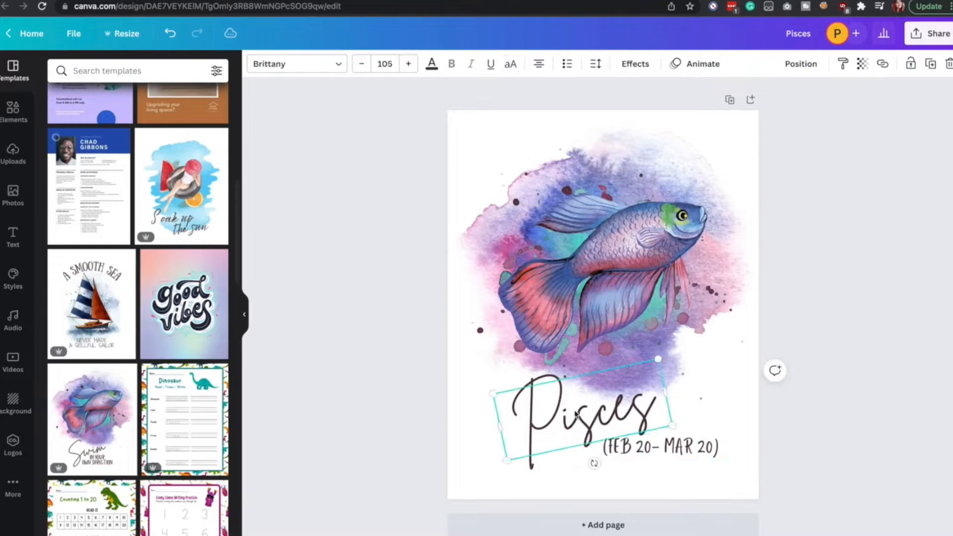
click(662, 459)
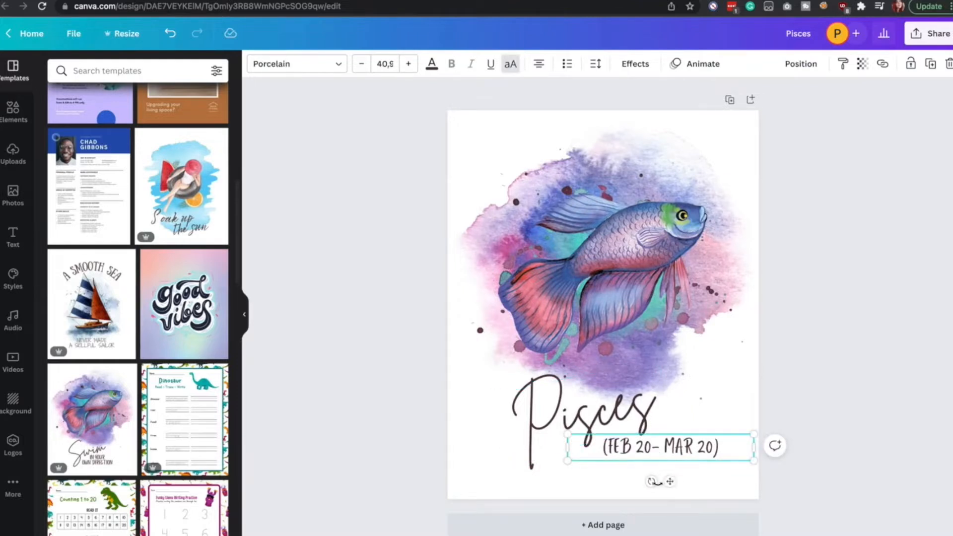
drag(655, 481, 665, 480)
Enlarge the Pisces heading slightly towards its upper right and nudge the date line slightly left beneath it
click(655, 412)
drag(660, 359, 675, 350)
click(598, 421)
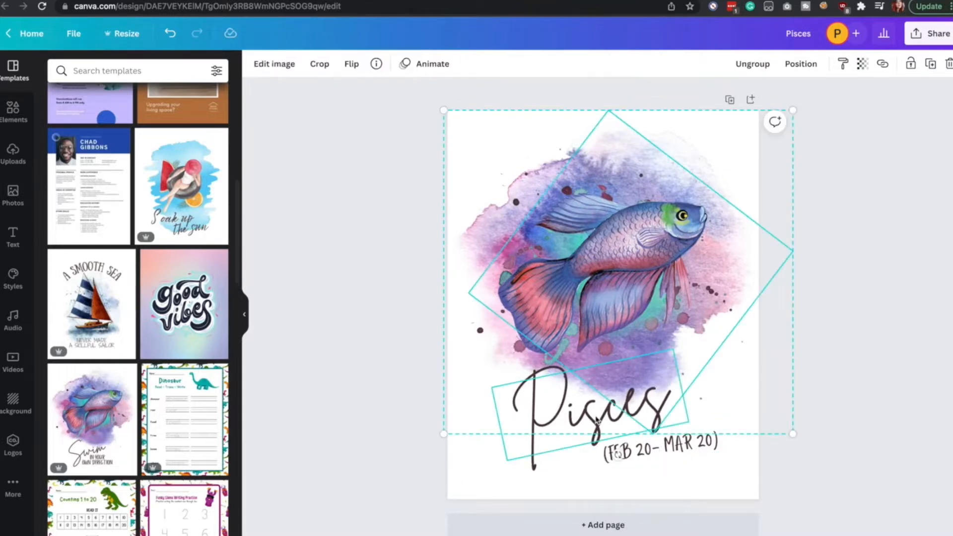
click(627, 511)
click(640, 447)
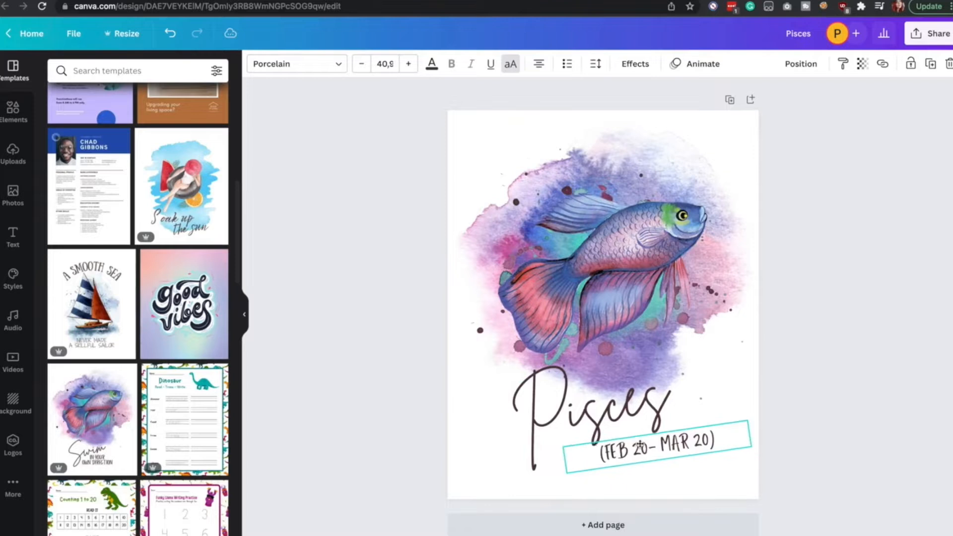
Ungroup the fish from its watercolor background so the fish can be handled separately
click(669, 494)
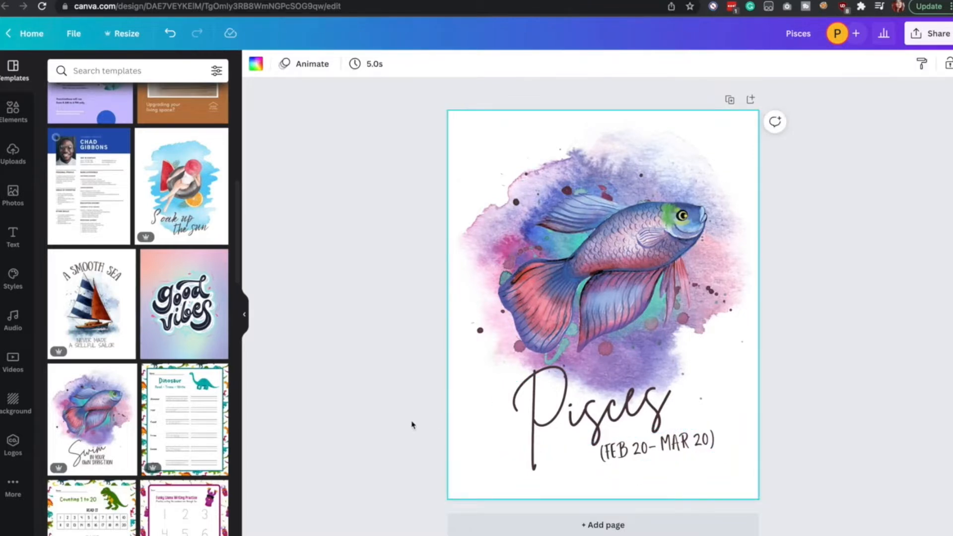
click(655, 270)
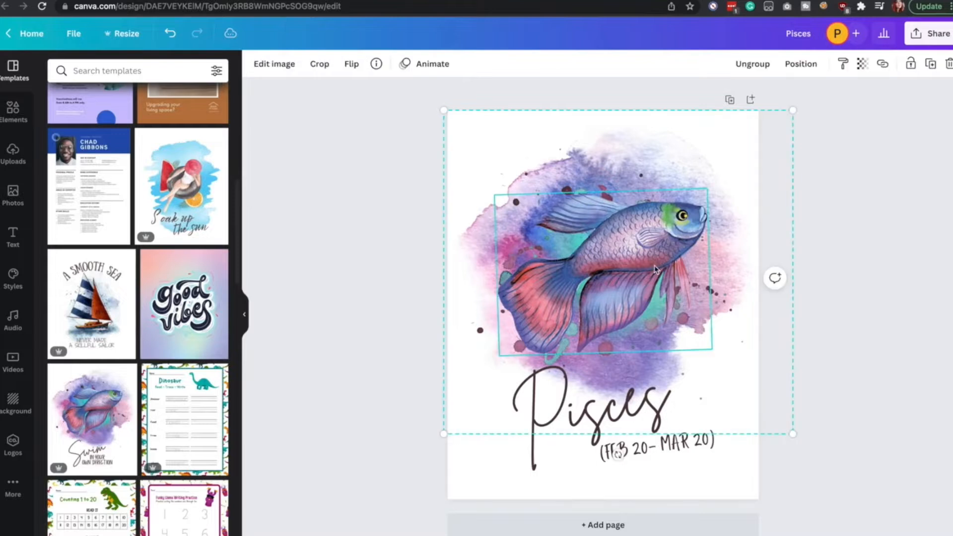
click(752, 64)
mouse_move(650, 270)
mouse_down()
mouse_move(633, 219)
mouse_move(649, 273)
mouse_up()
Search the design elements for "clipart" and look through the first graphics
click(12, 110)
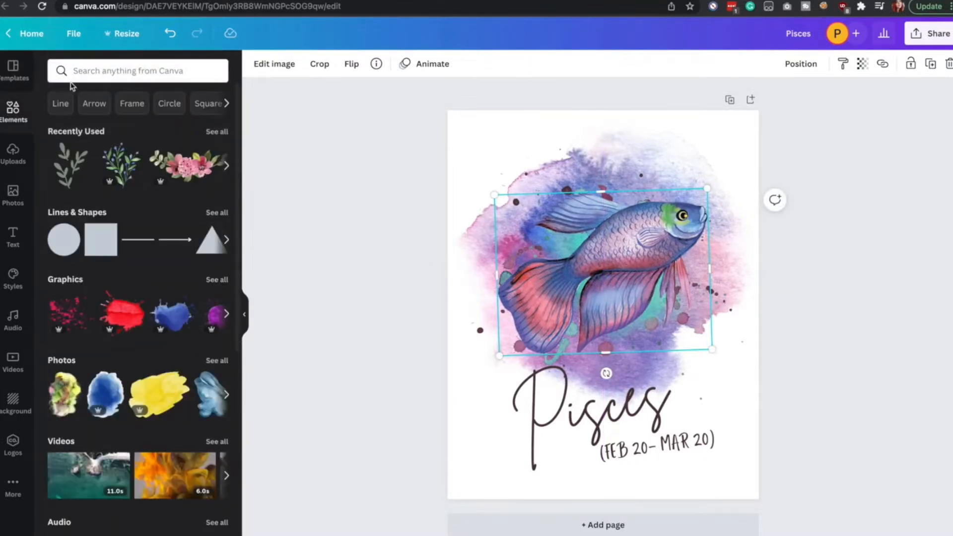
click(86, 72)
text(clipart)
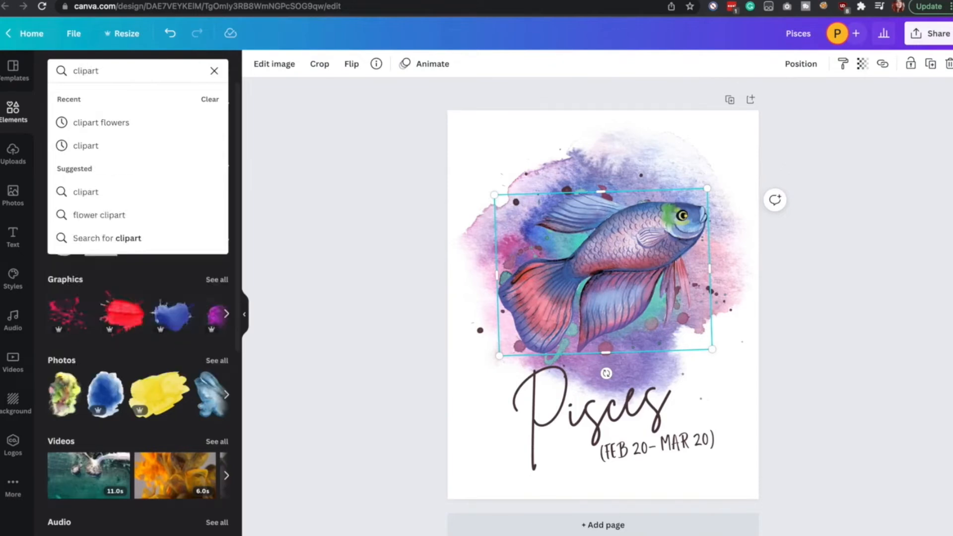
key(Return)
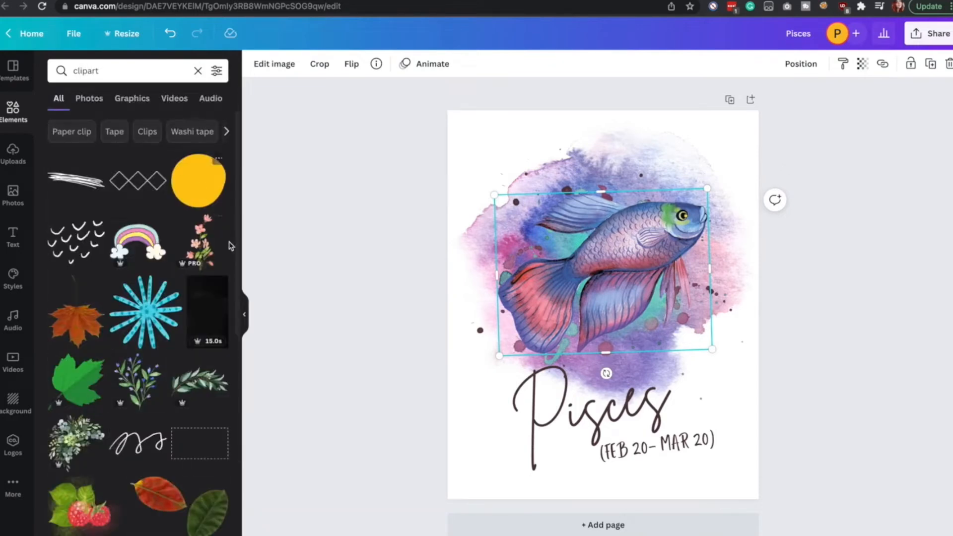
scroll(158, 348, down, 2)
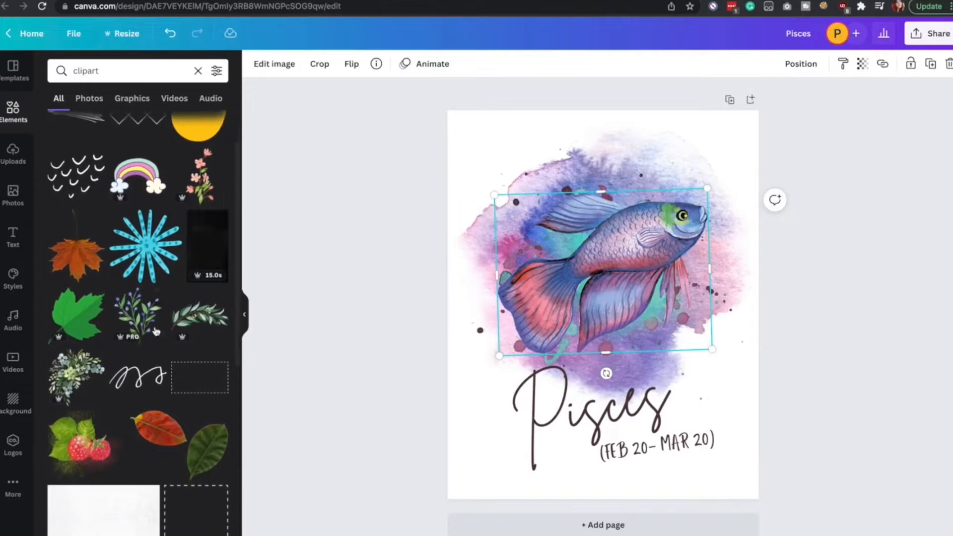
Open the licensing details of the Pro flower watercolor clipart, read the allowed uses and close them
click(158, 300)
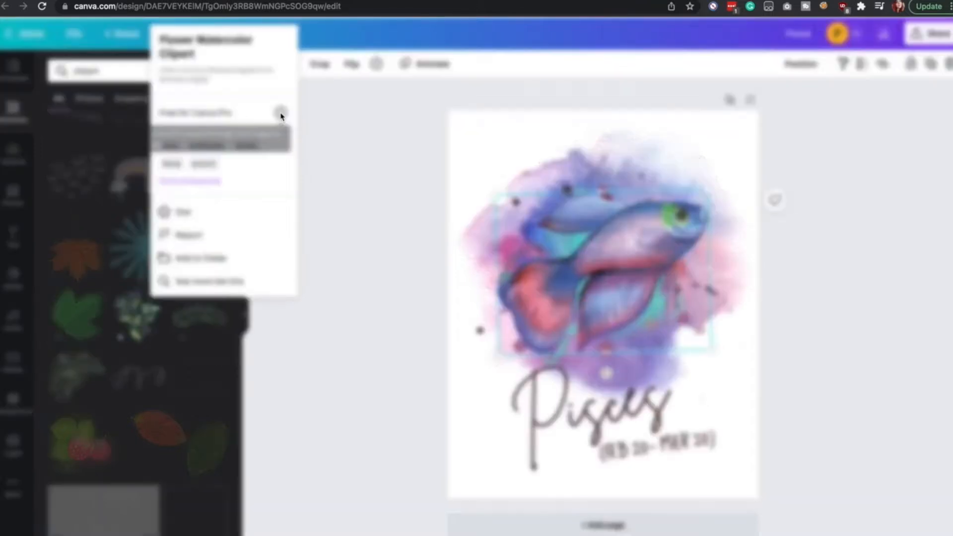
click(280, 114)
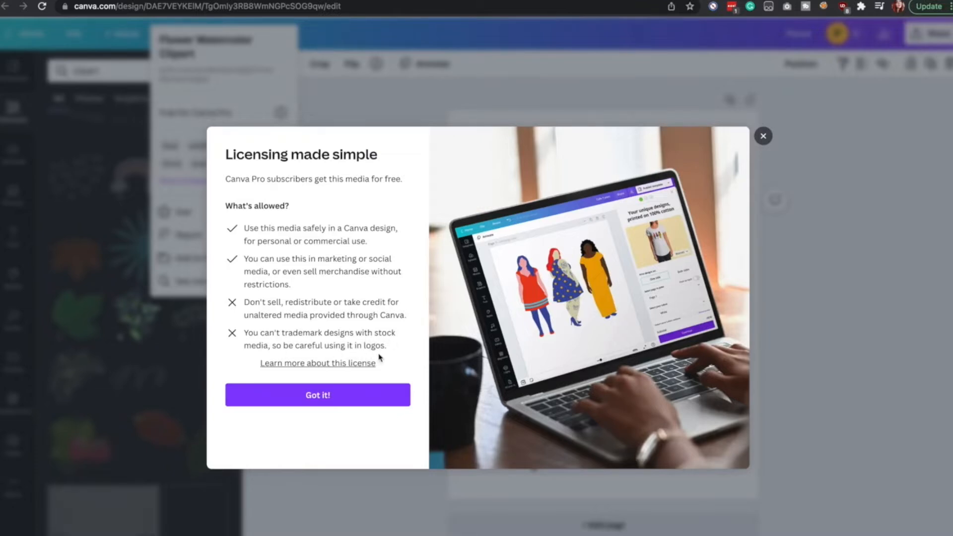
click(318, 395)
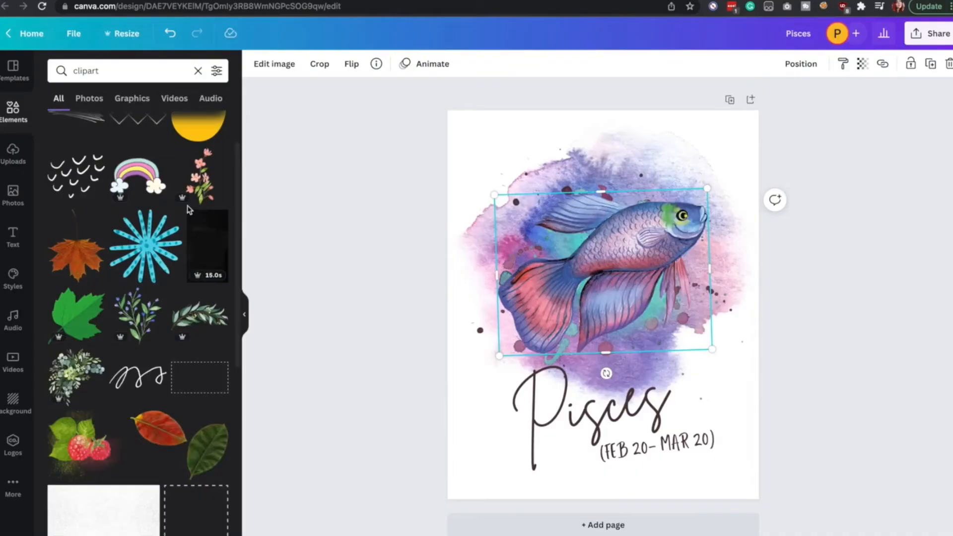
Open the licensing details of the free orange maple leaf graphic, read the allowed uses and close them
scroll(188, 208, up, 2)
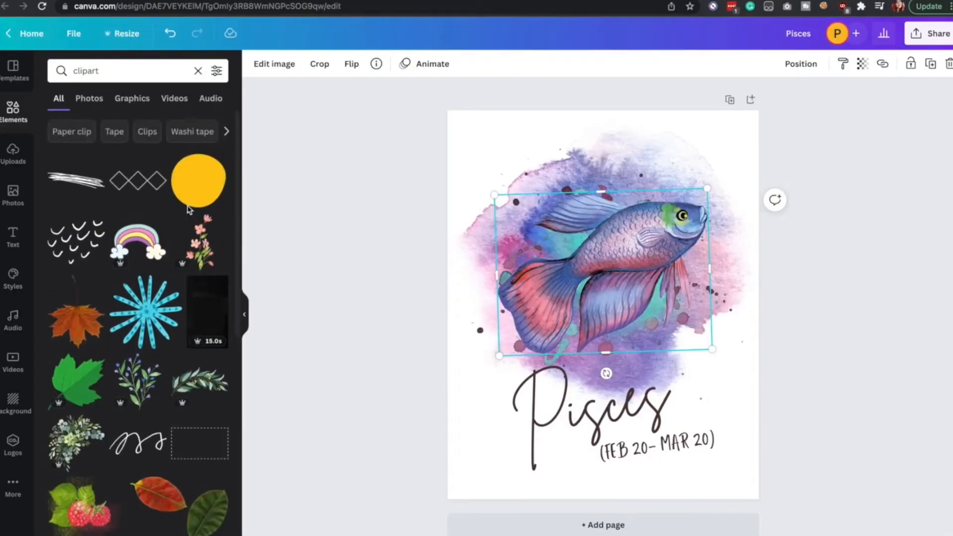
click(96, 286)
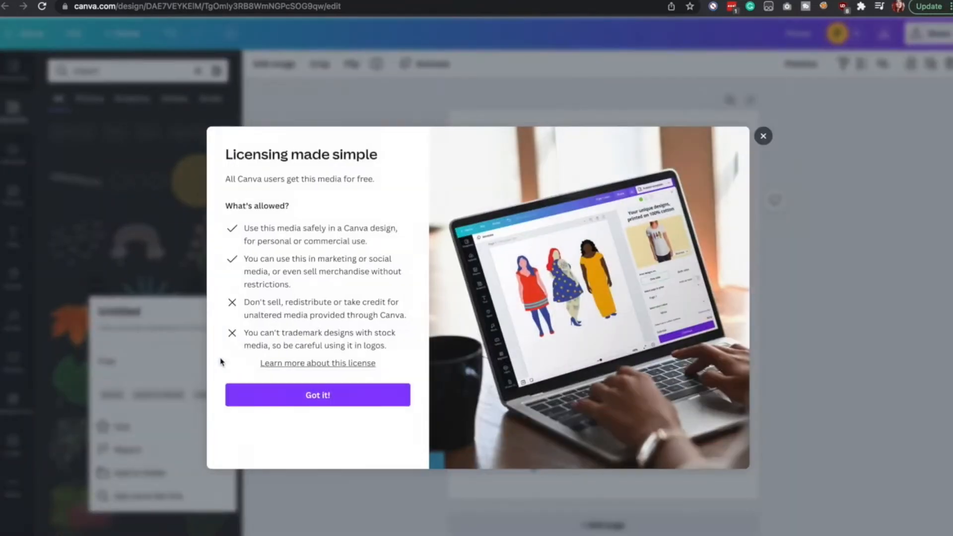
click(219, 361)
click(319, 395)
click(397, 394)
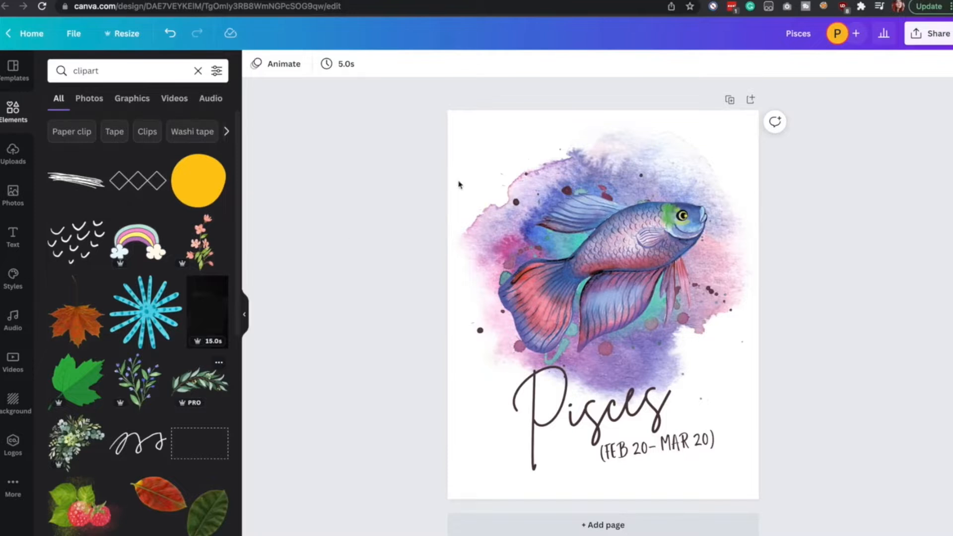
Look further through the clipart graphics, and replace the element search term with "pisces"
scroll(168, 253, down, 5)
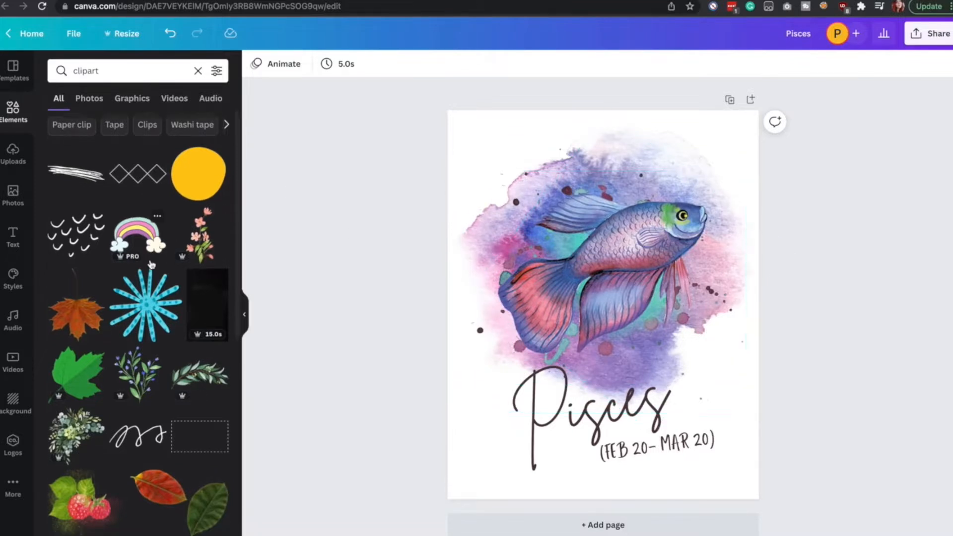
scroll(151, 264, down, 2)
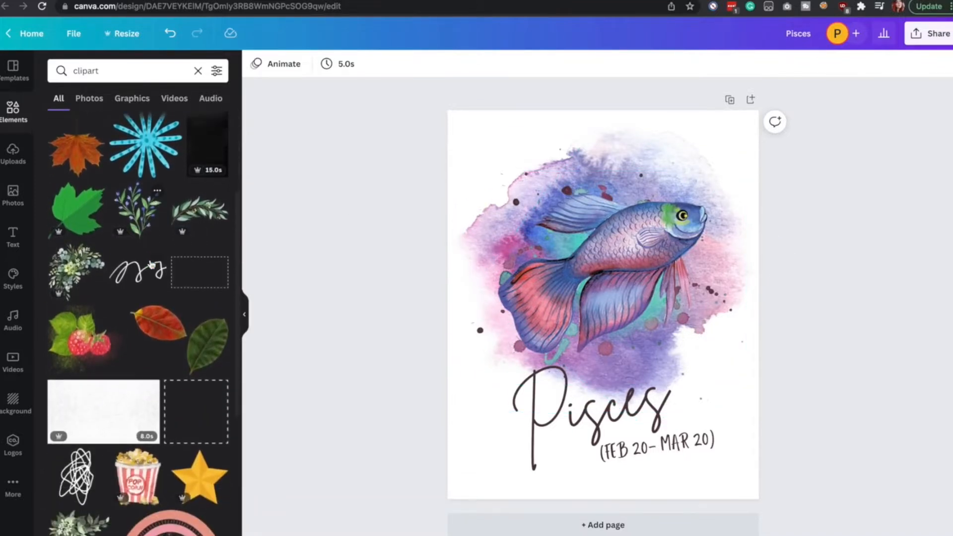
click(121, 72)
drag(121, 72, 61, 71)
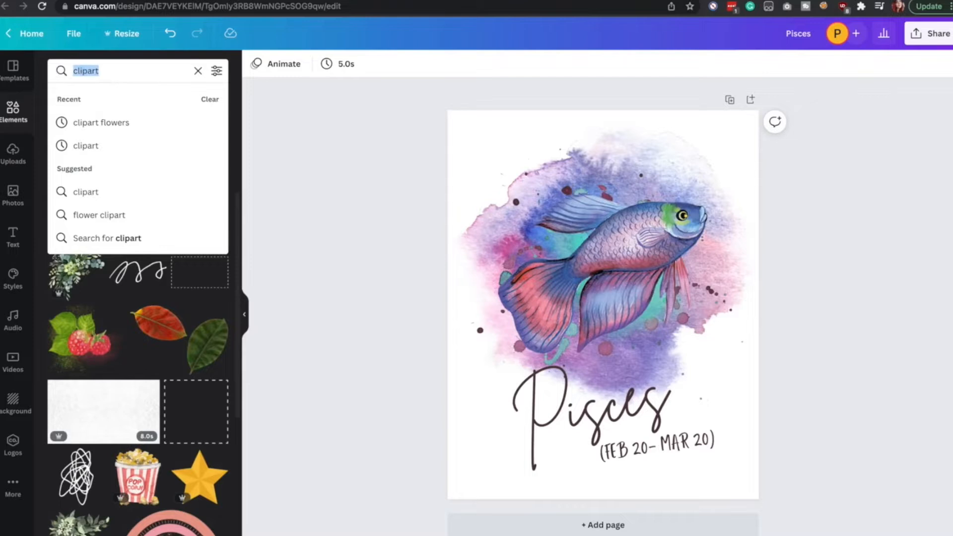
text(pisces)
key(Return)
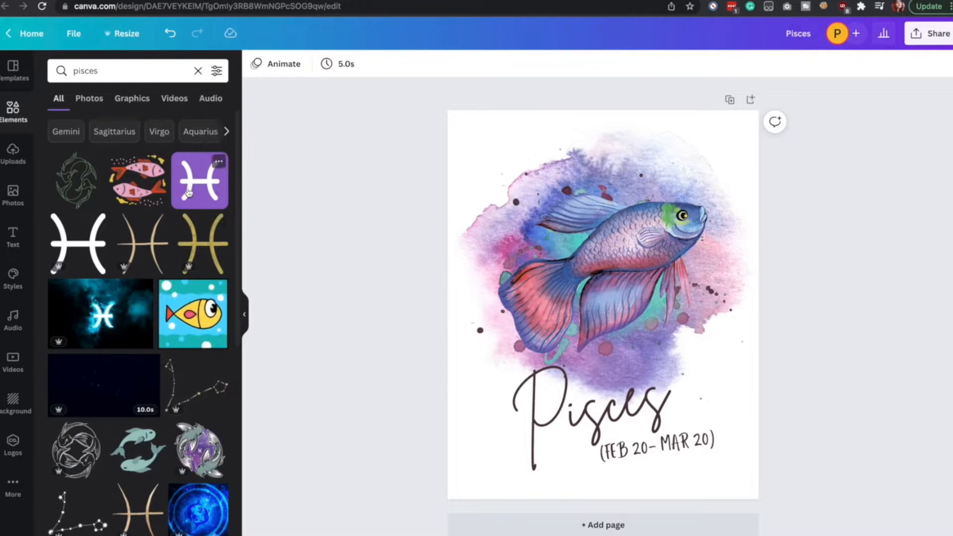
Look through the Pisces graphics, open the details of the white constellation illustration and close them
scroll(219, 472, down, 1)
scroll(219, 472, down, 2)
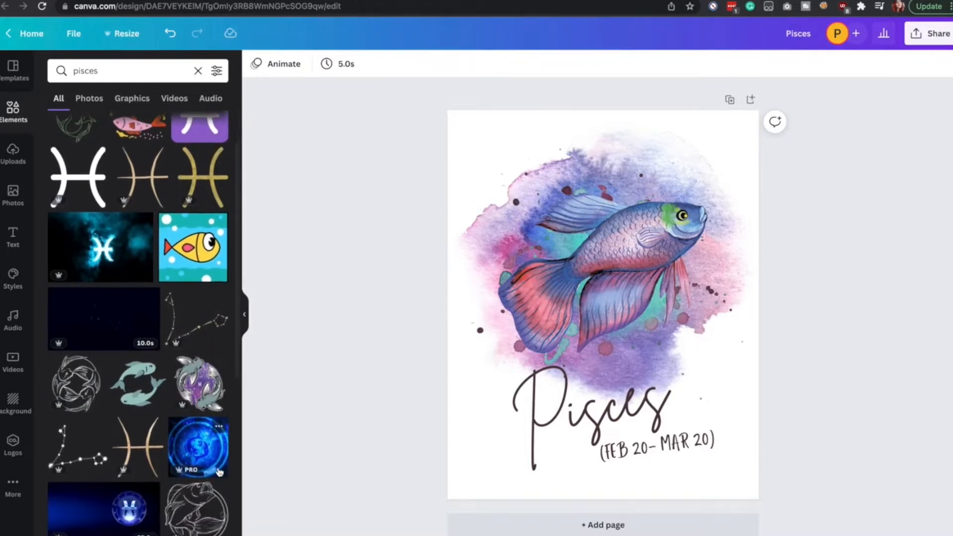
scroll(161, 478, down, 3)
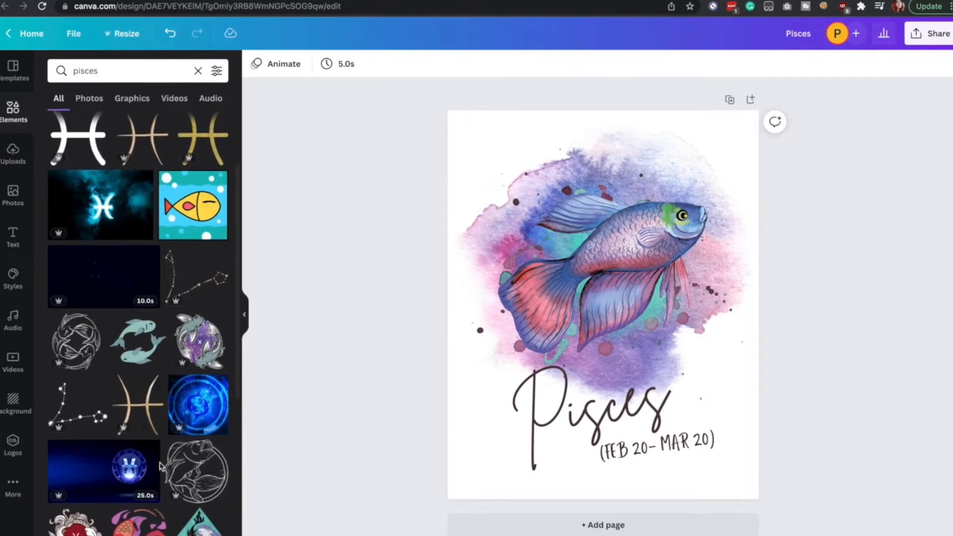
click(99, 387)
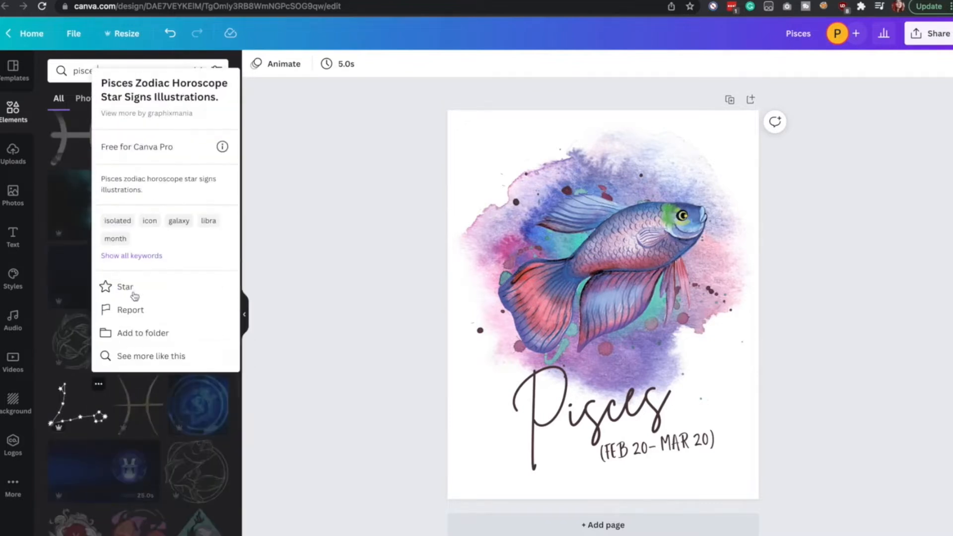
click(308, 284)
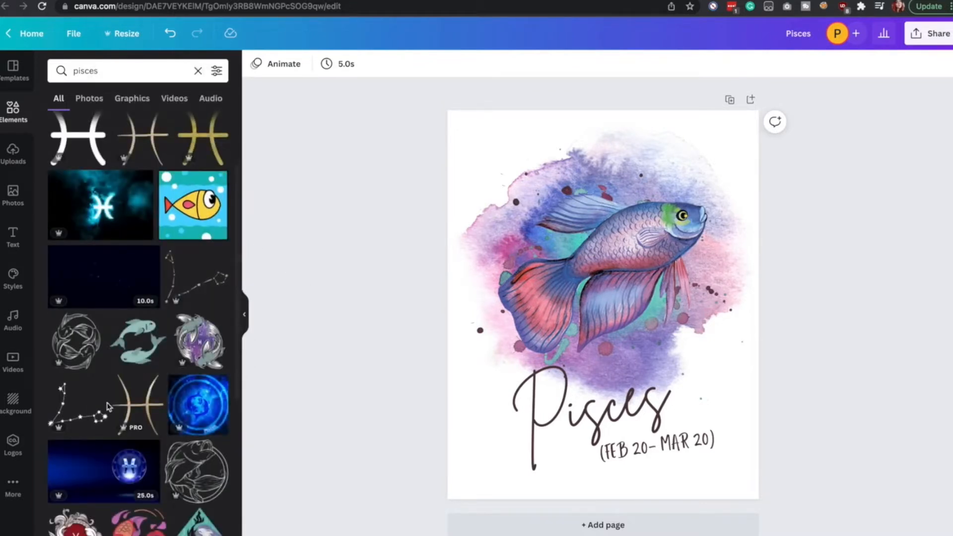
Add the Pisces constellation graphic to the page, shrink it and place it on the watercolor just above the fish's head
click(62, 406)
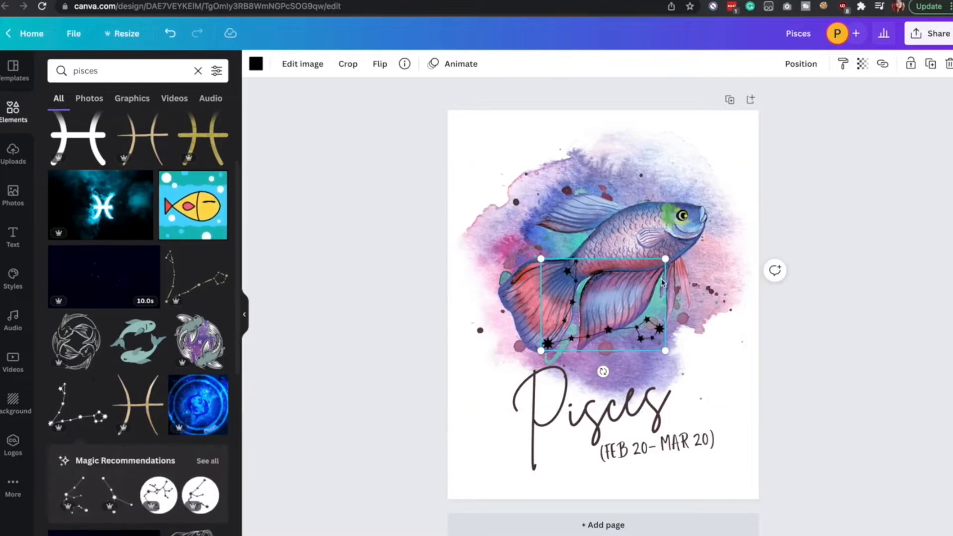
drag(659, 259, 595, 311)
drag(554, 344, 652, 189)
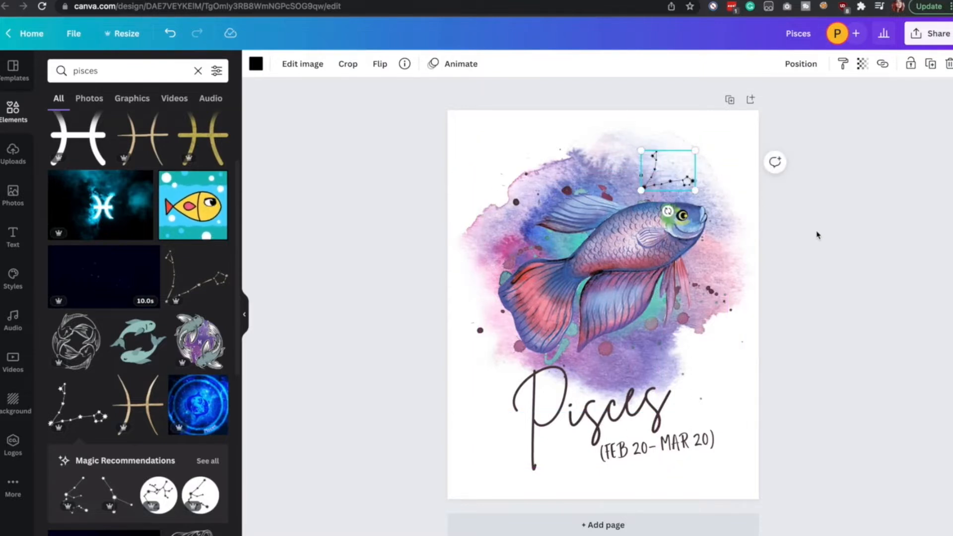
click(742, 145)
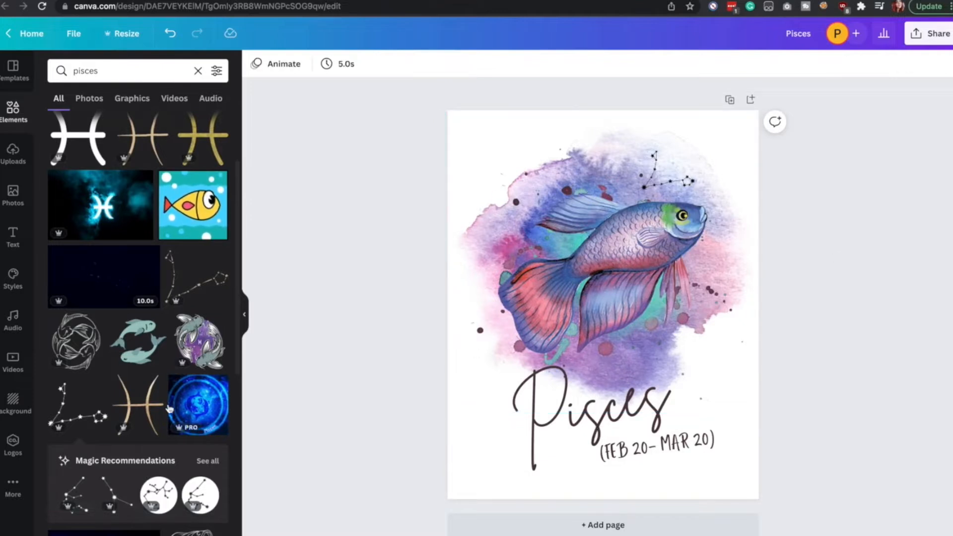
Look through the remaining Pisces graphics for further elements that could suit the print
scroll(169, 409, down, 3)
scroll(167, 404, down, 5)
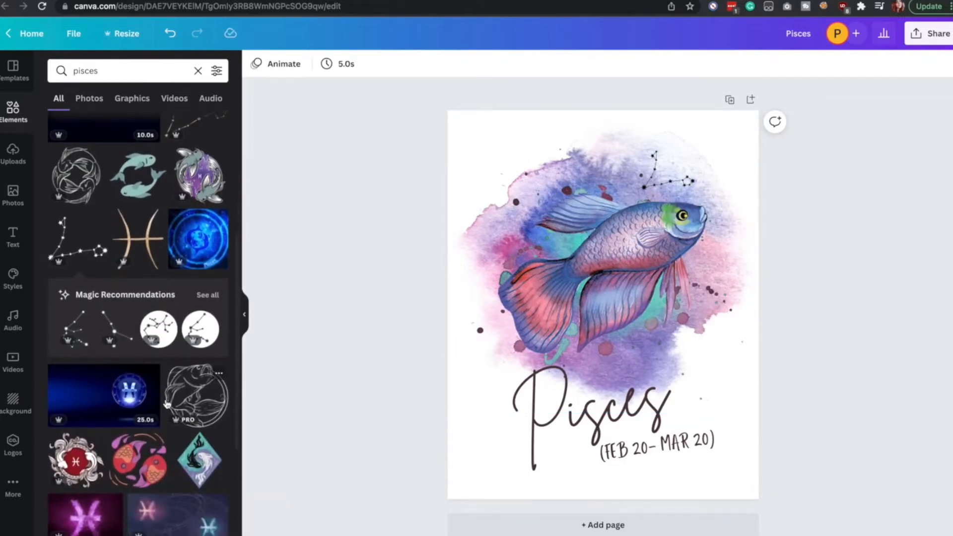
scroll(167, 404, down, 2)
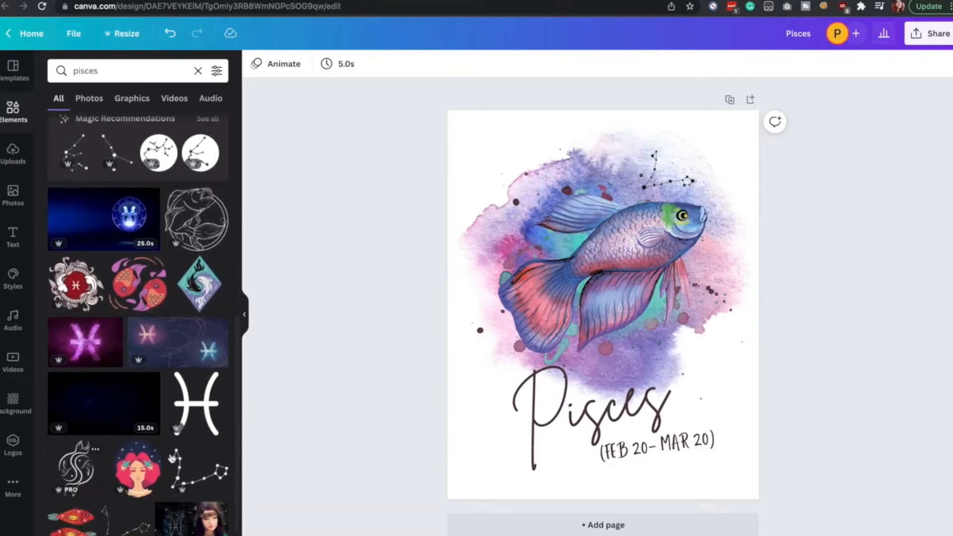
scroll(183, 460, down, 2)
scroll(183, 460, down, 1)
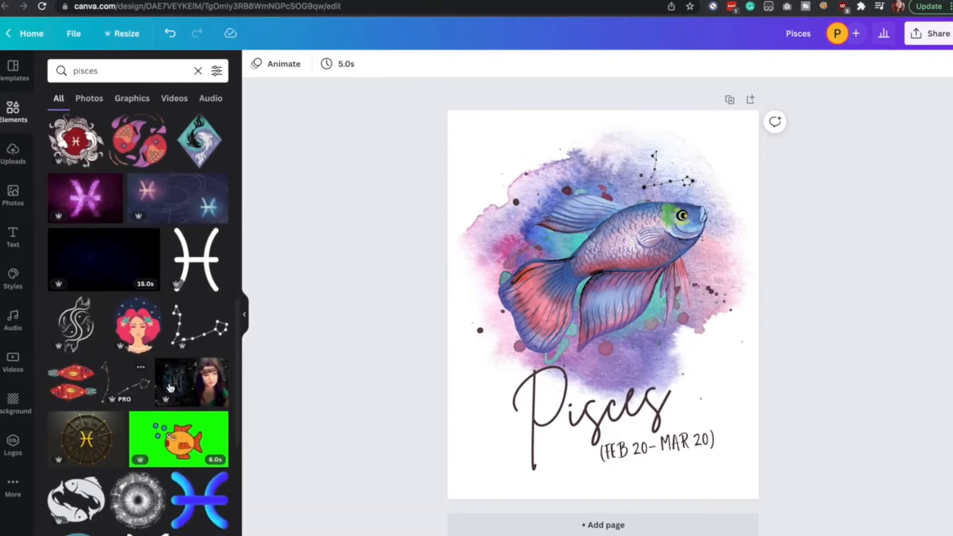
scroll(150, 443, down, 4)
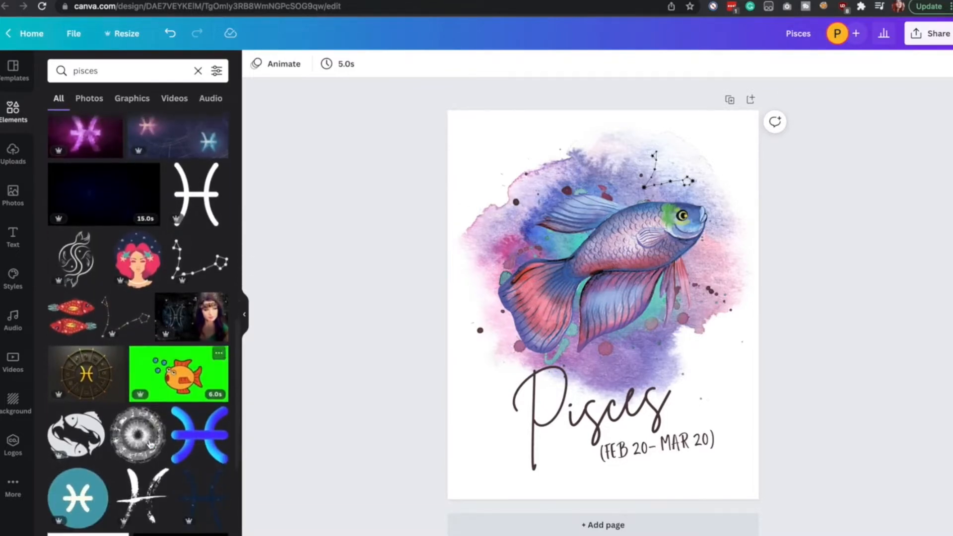
scroll(151, 443, down, 1)
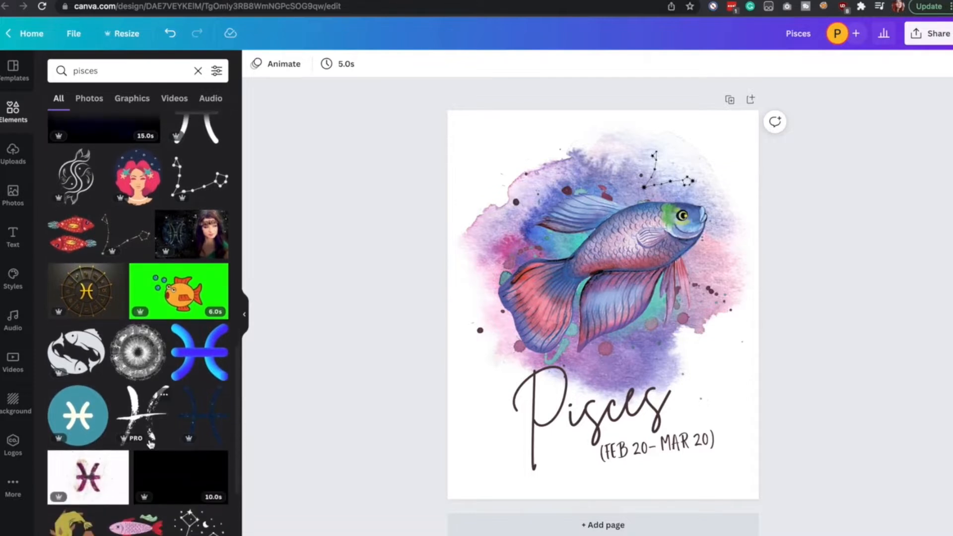
Try the Amsterdam One, Advetime and Benedict fonts on the "Pisces" title, settling on Amsterdam One
click(580, 418)
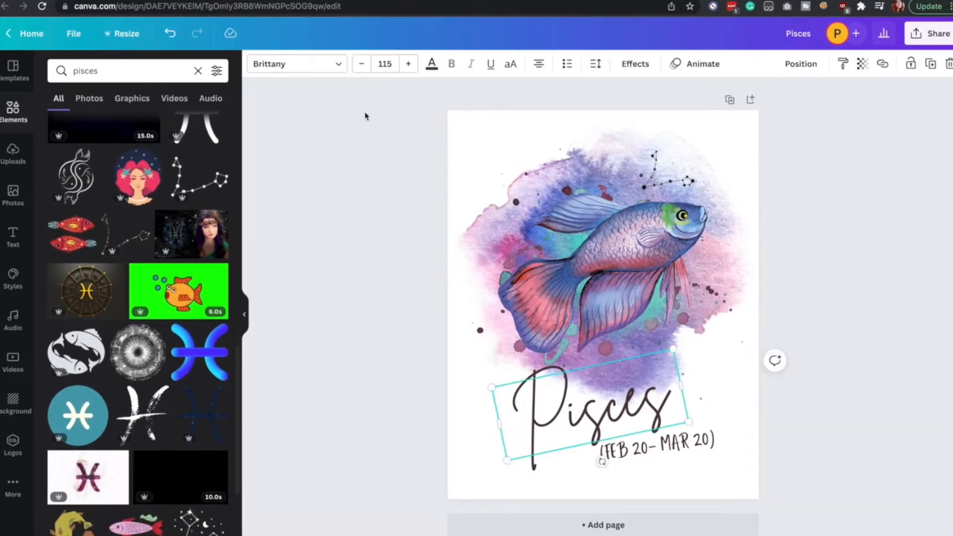
click(323, 70)
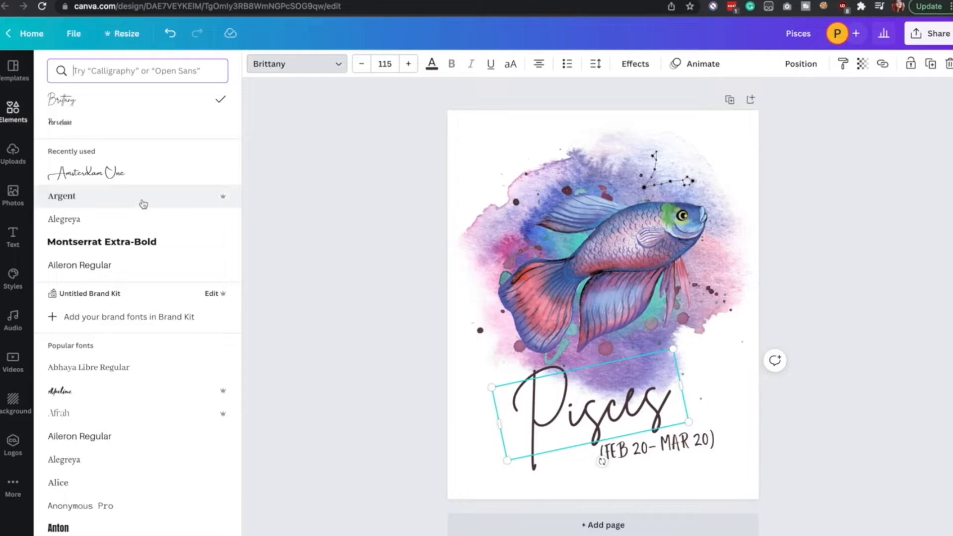
click(131, 179)
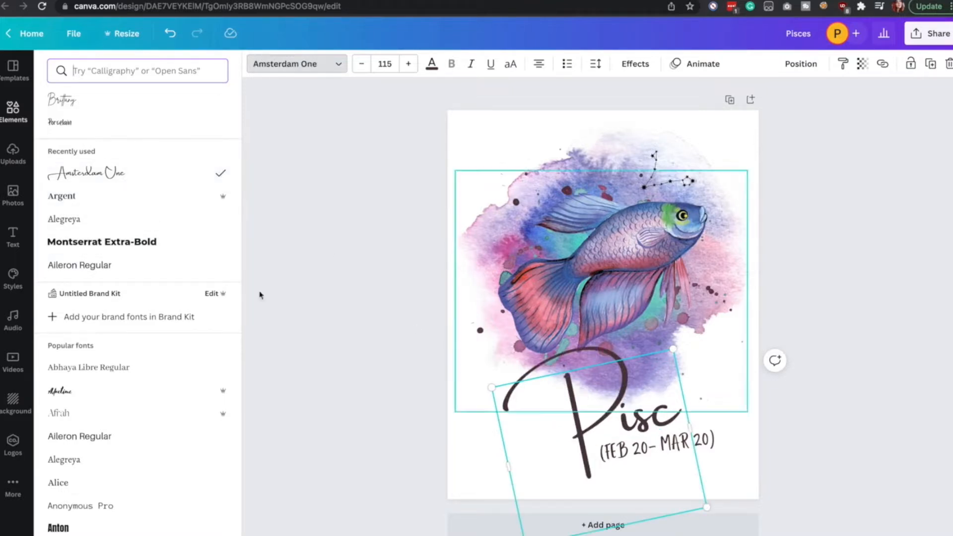
scroll(139, 241, down, 1)
click(107, 362)
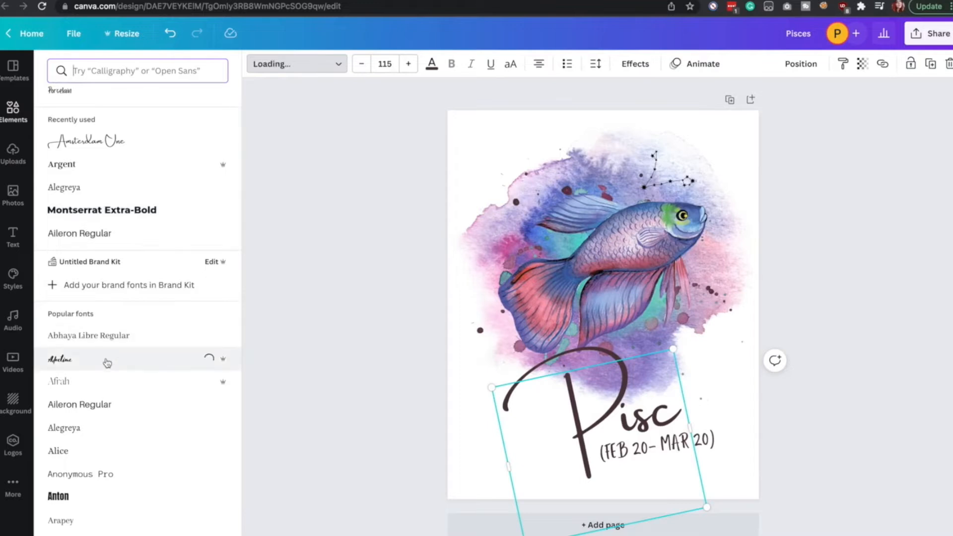
scroll(107, 362, down, 5)
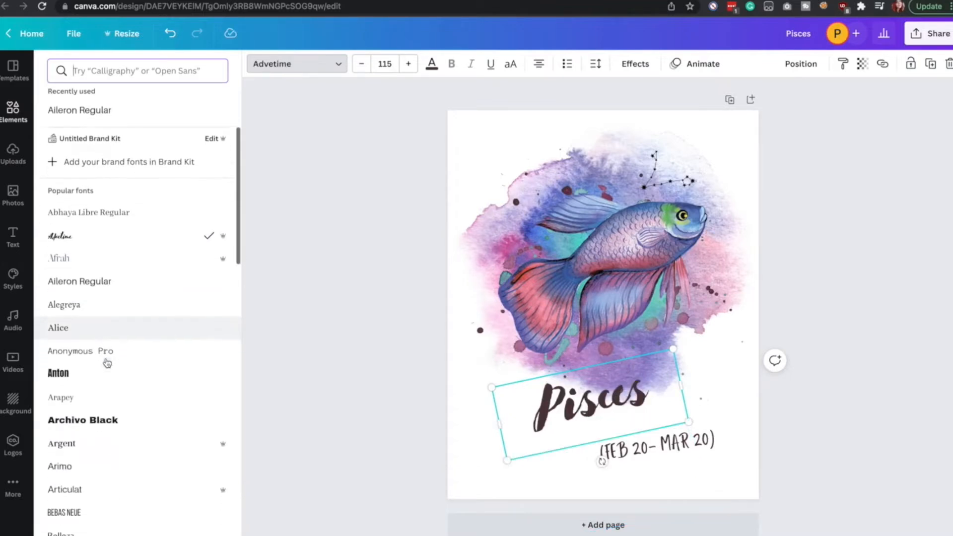
click(120, 506)
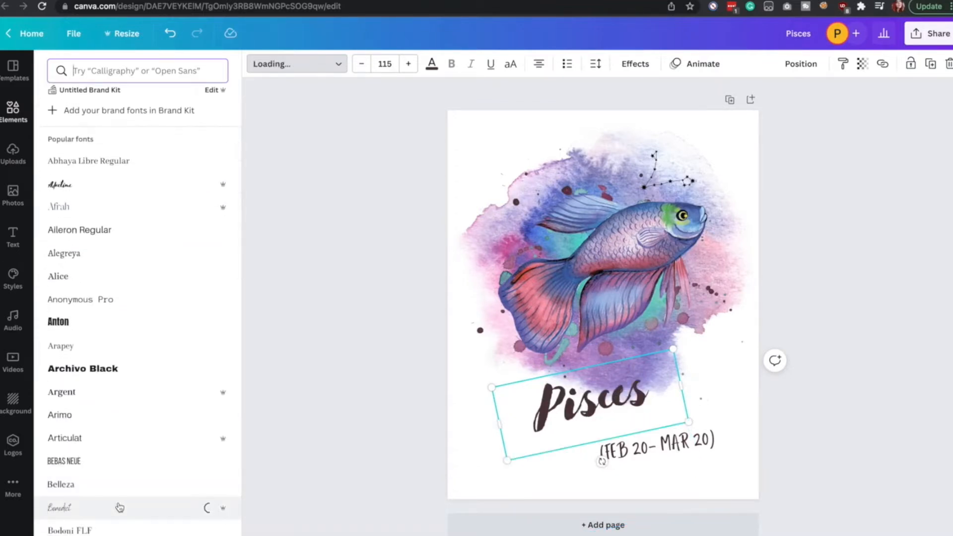
scroll(157, 485, up, 6)
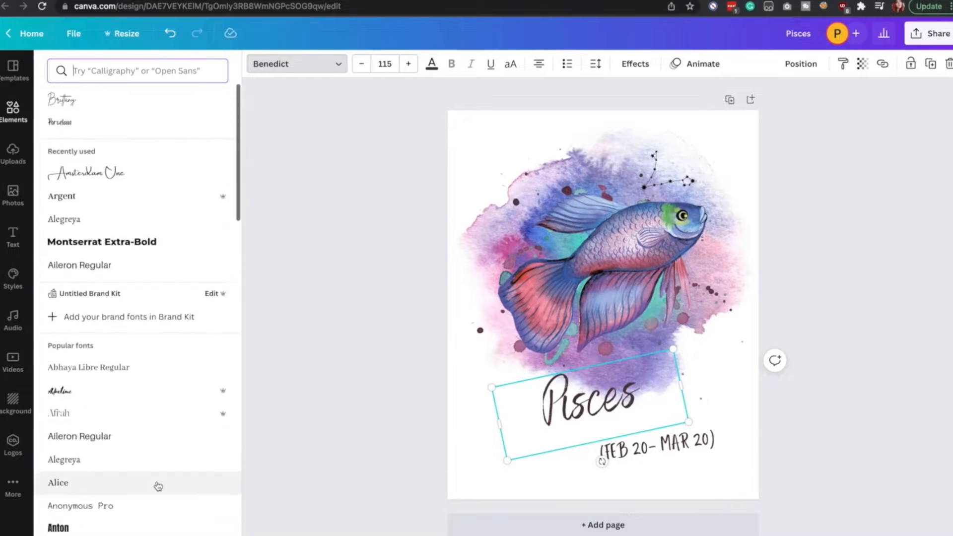
click(117, 174)
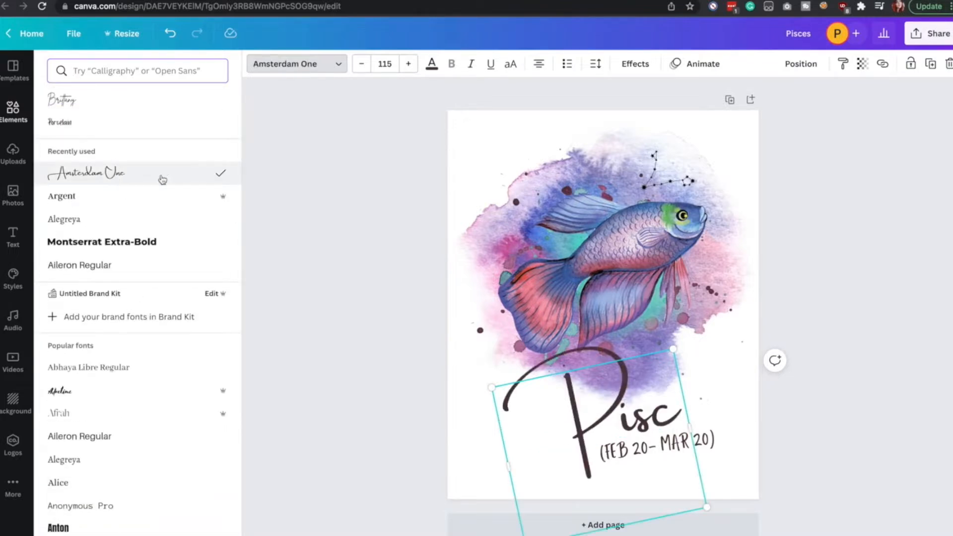
Widen the "Pisces" title's text box so the word fits on one line, and scale the text down to size 101
drag(690, 412, 726, 400)
drag(708, 342, 684, 356)
click(812, 308)
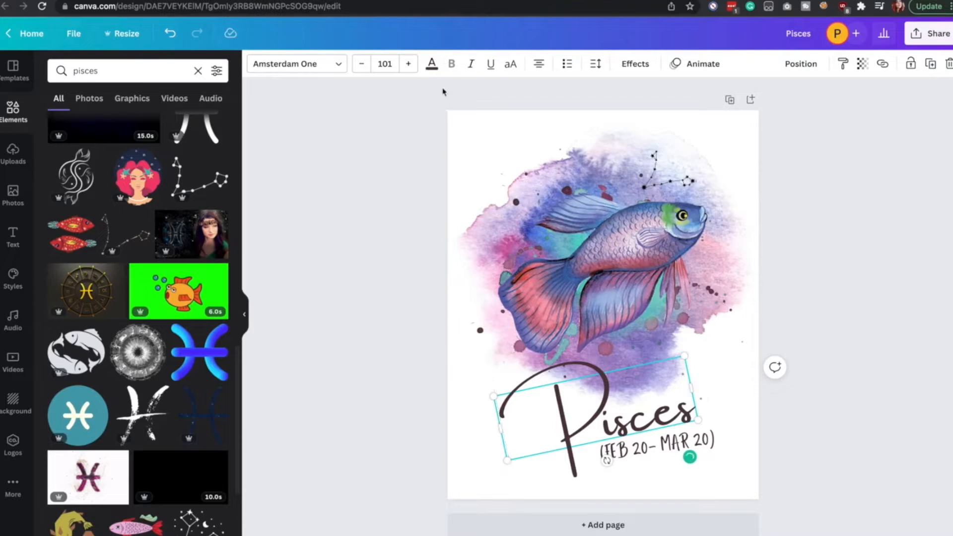
Try mauve, dark purple and black on the "Pisces" title, settling on the dark purple from the watercolor's photo colors
click(432, 66)
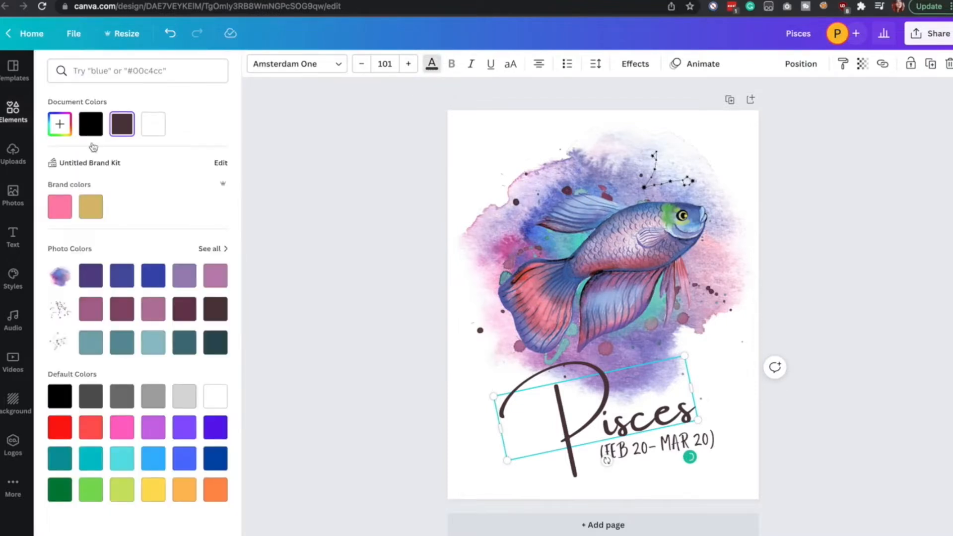
click(99, 309)
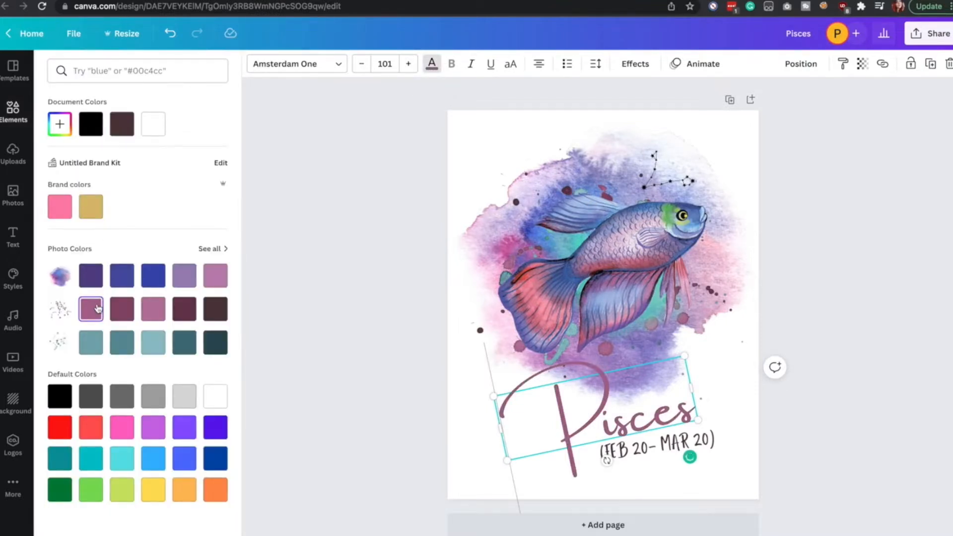
click(88, 280)
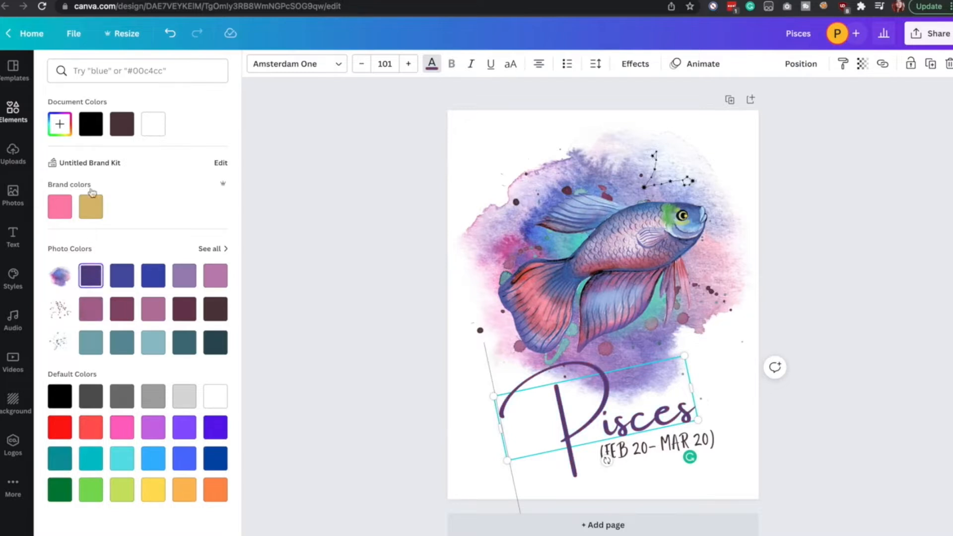
click(90, 125)
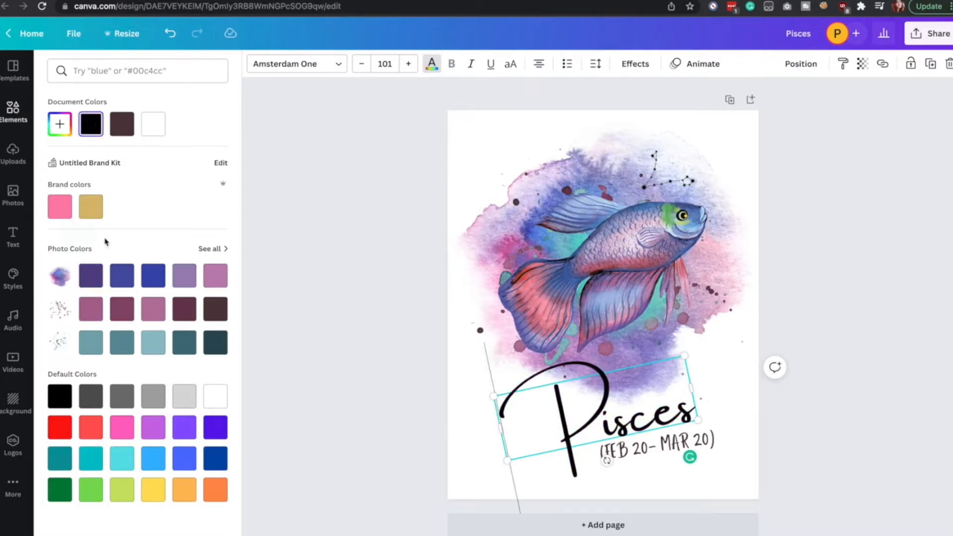
click(90, 276)
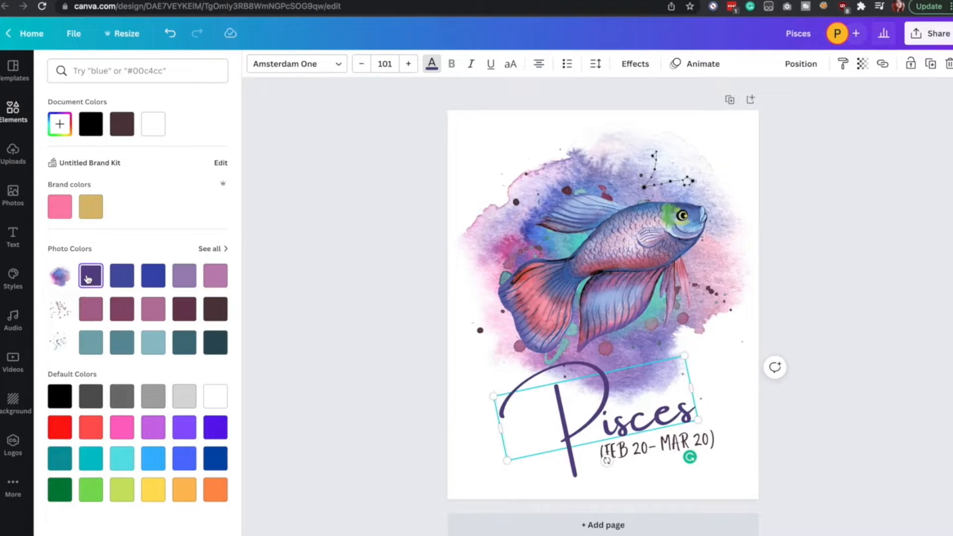
click(397, 461)
click(696, 496)
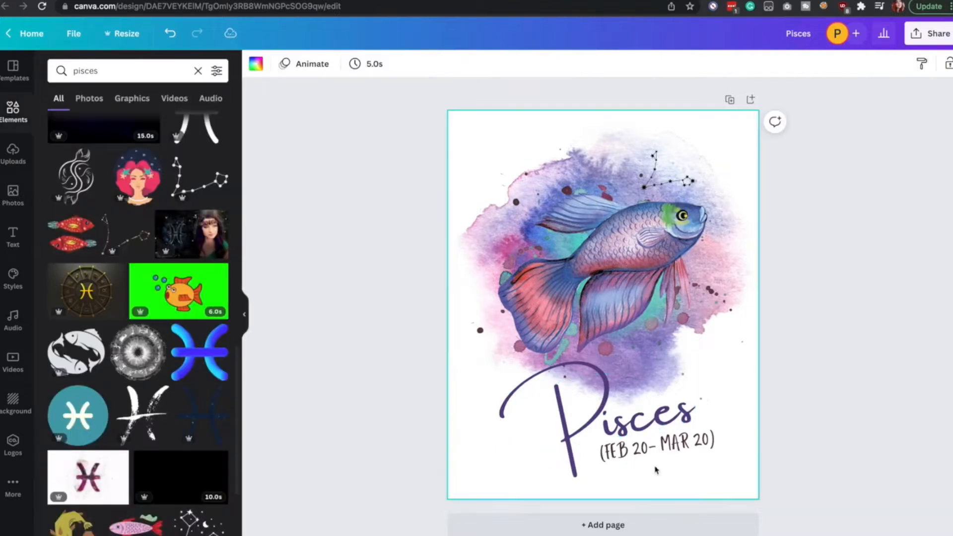
Try blue and pink photo colors on the "(Feb 20- Mar 20)" line, settling on the dusty mauve of the splatter image
click(665, 446)
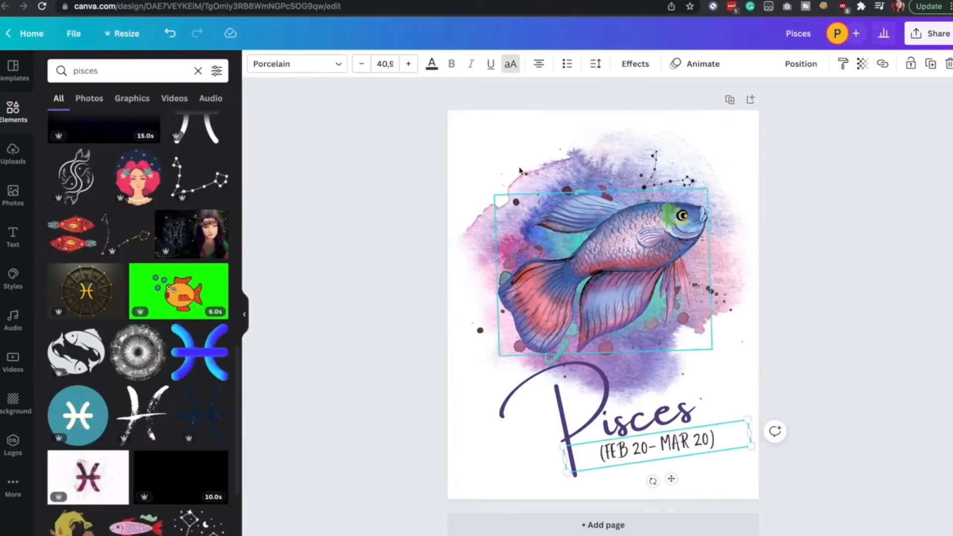
click(432, 64)
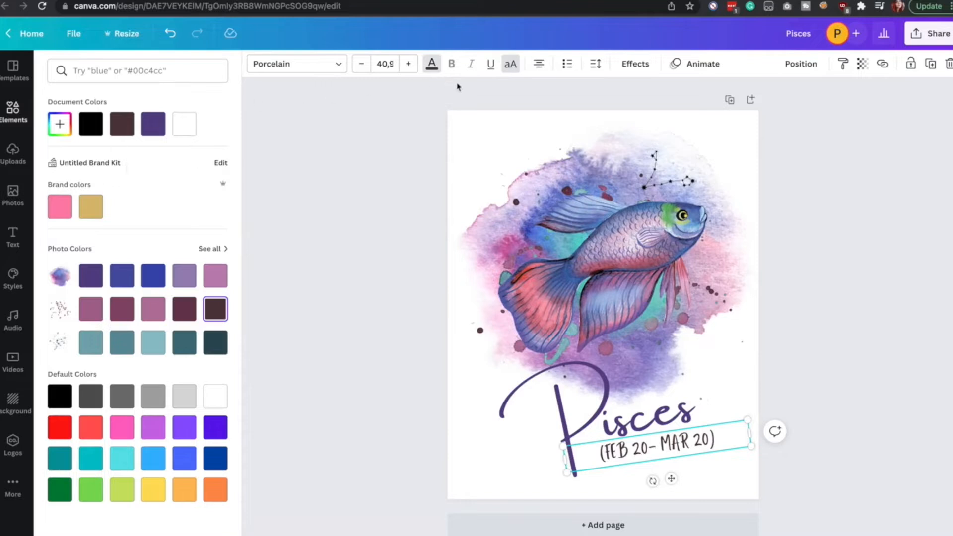
click(127, 281)
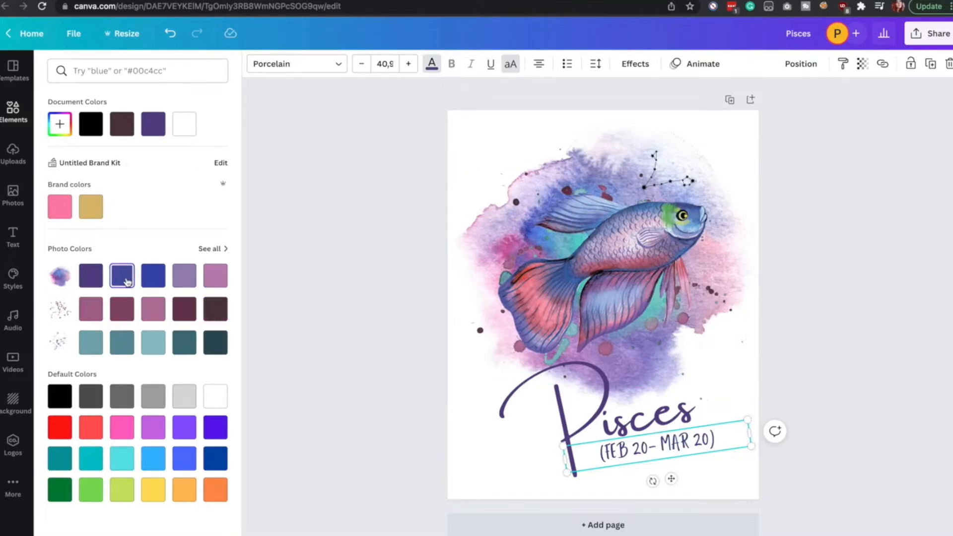
click(164, 285)
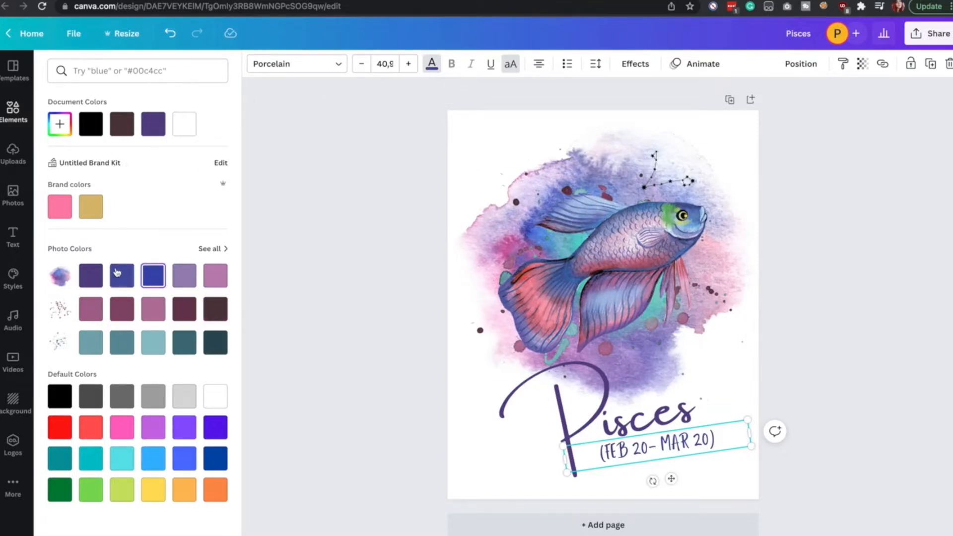
click(219, 282)
click(152, 309)
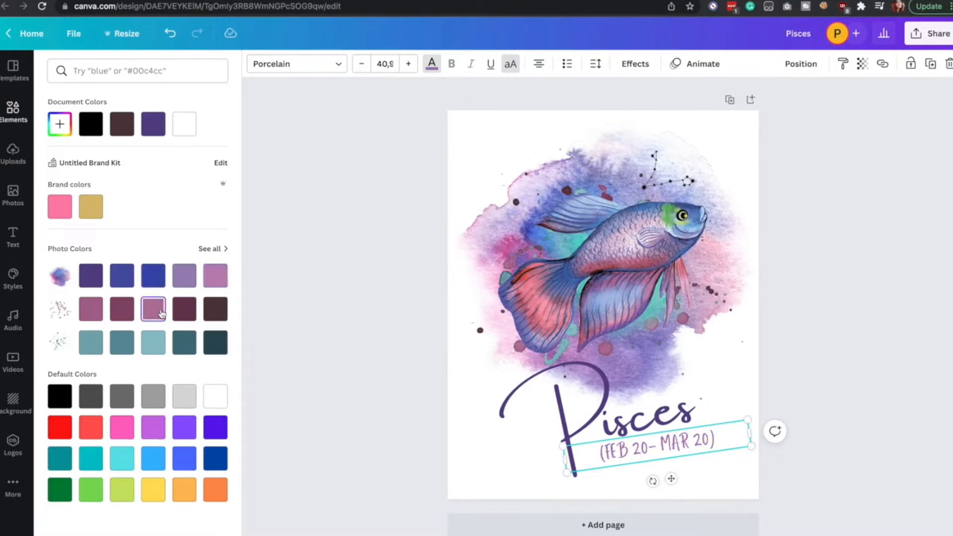
click(475, 468)
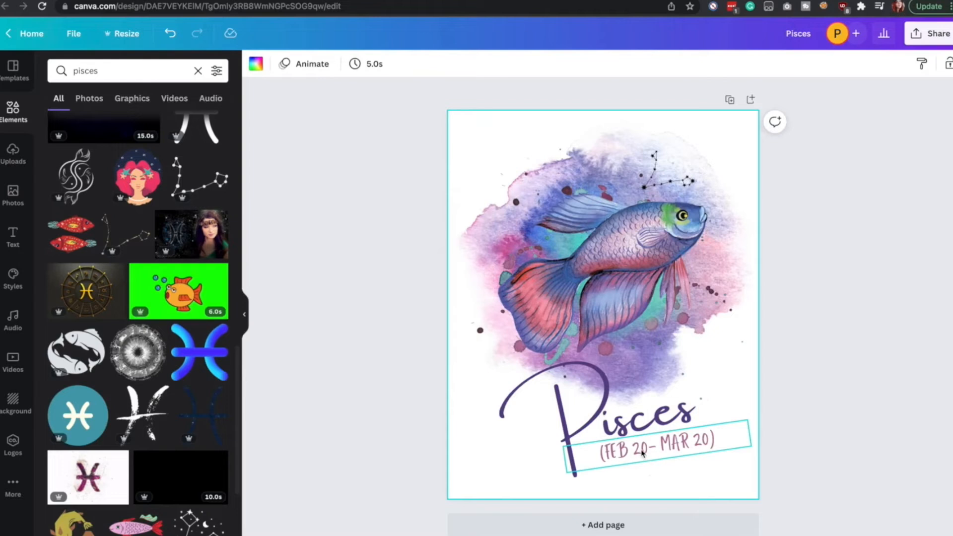
Rotate the date line slightly counterclockwise so it runs parallel to the "Pisces" title
click(641, 453)
drag(653, 481, 655, 482)
click(469, 461)
Try the Anton and Afrah fonts on the date line, and switch it back to Porcelain
click(645, 449)
click(296, 69)
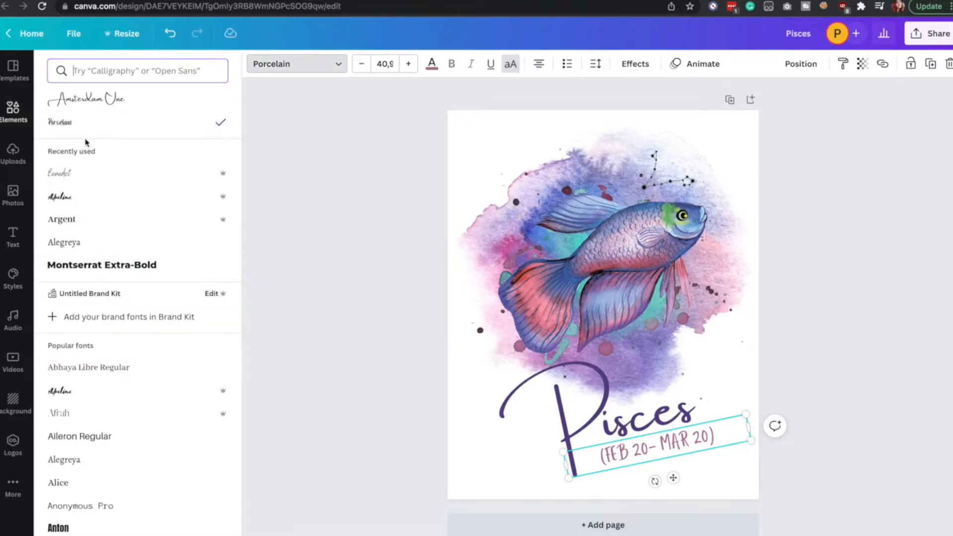
click(95, 526)
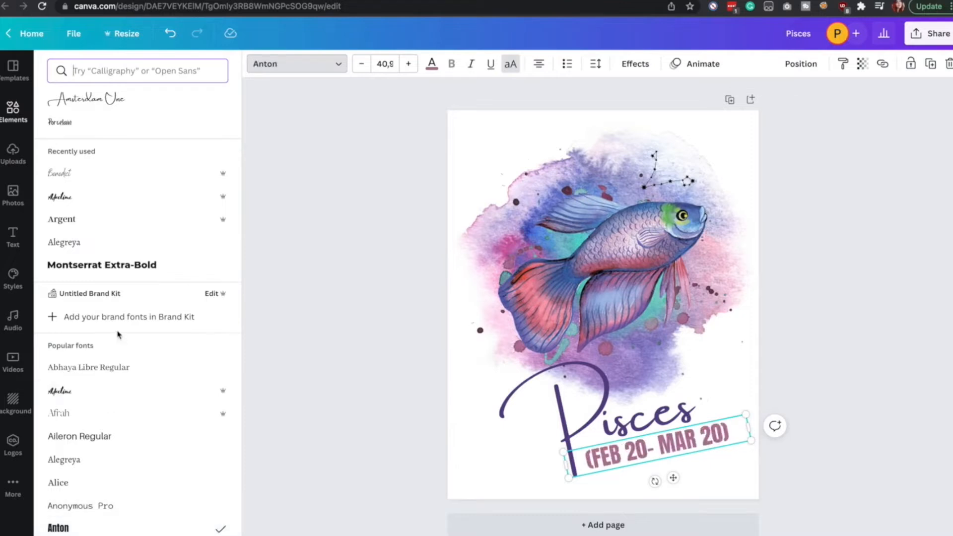
click(87, 413)
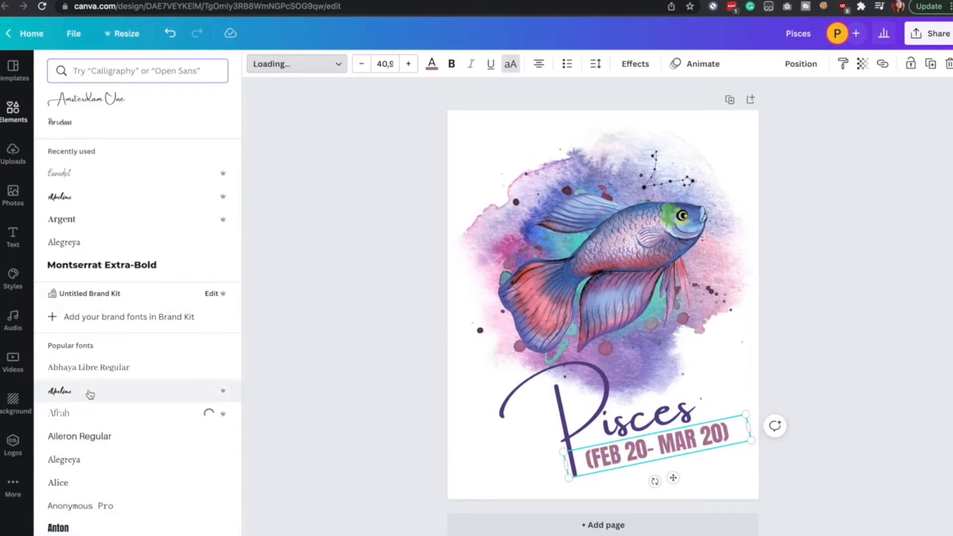
click(74, 123)
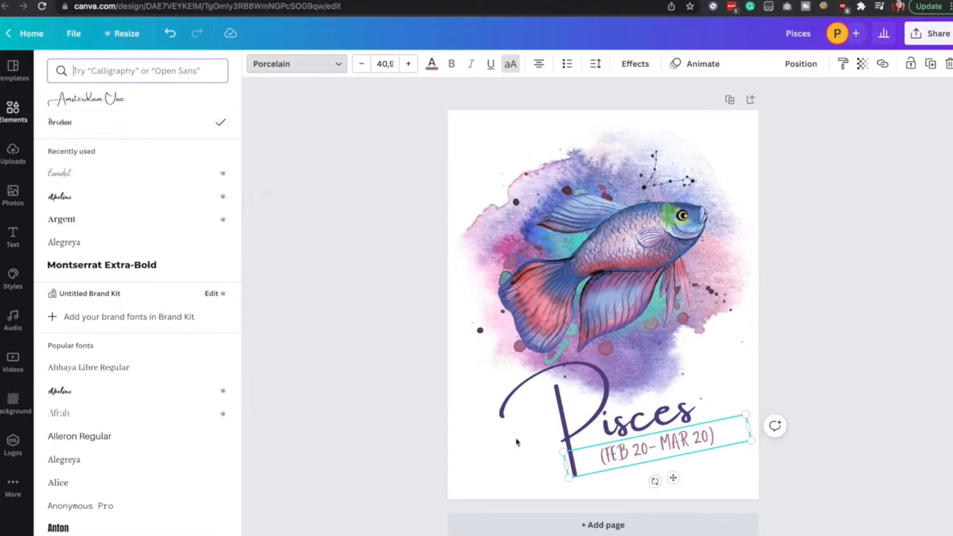
key(Escape)
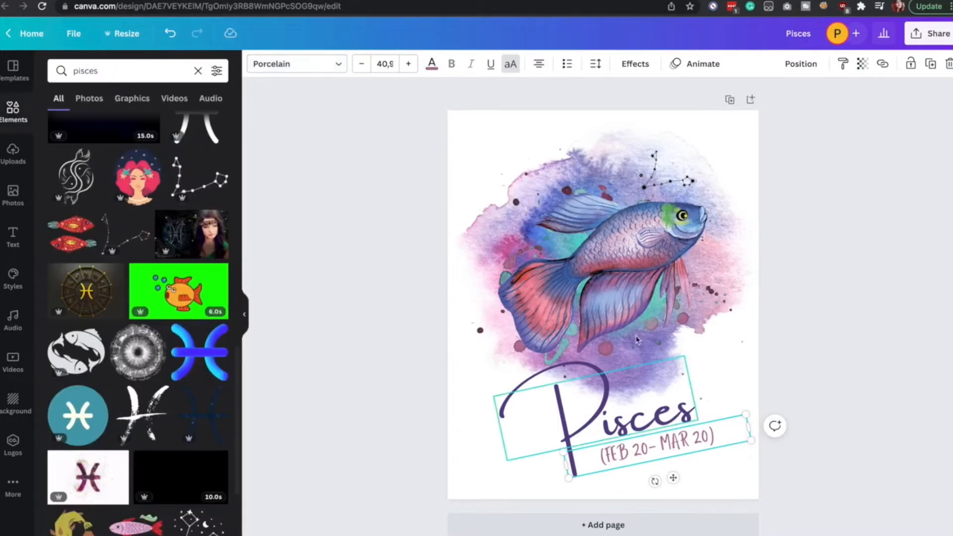
click(763, 365)
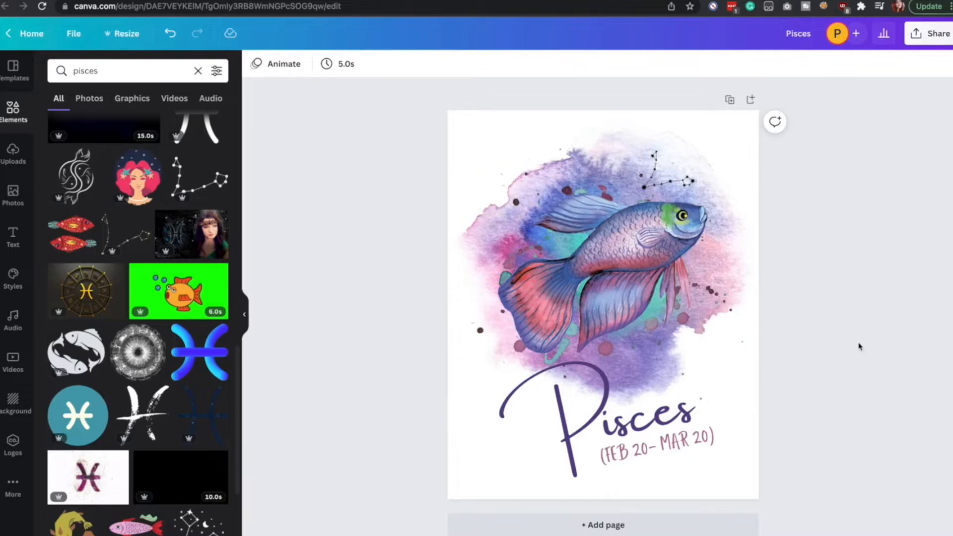
Download the finished design as a PDF Print file without crop marks and bleed
click(934, 39)
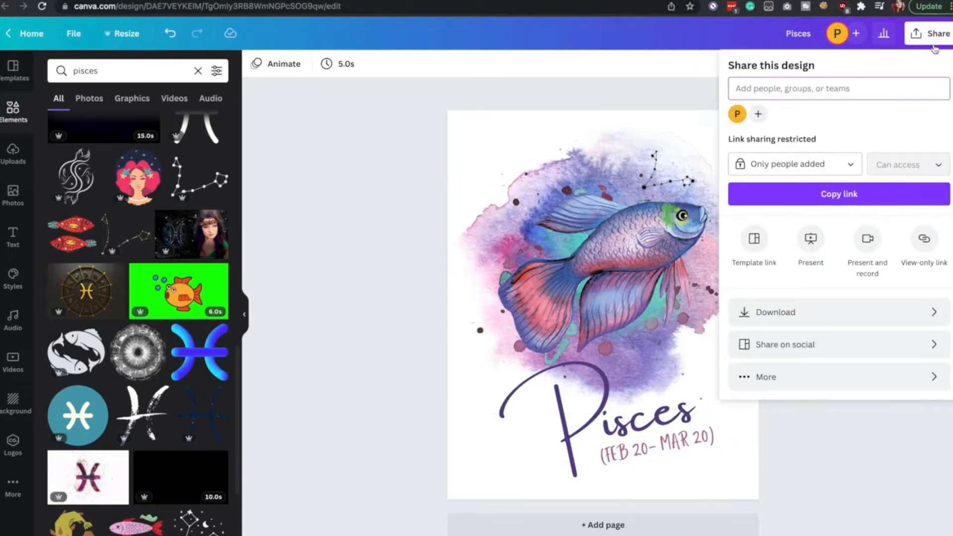
click(796, 313)
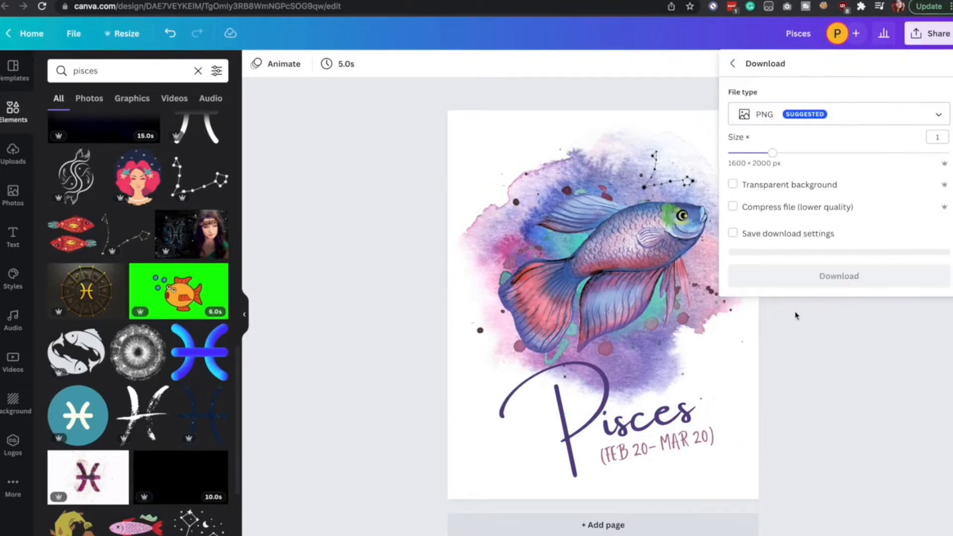
click(800, 115)
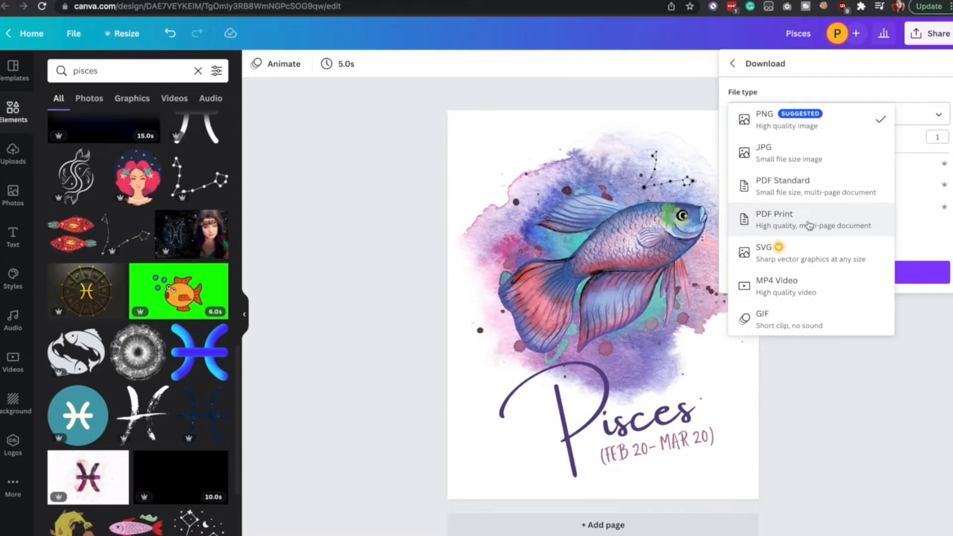
click(785, 220)
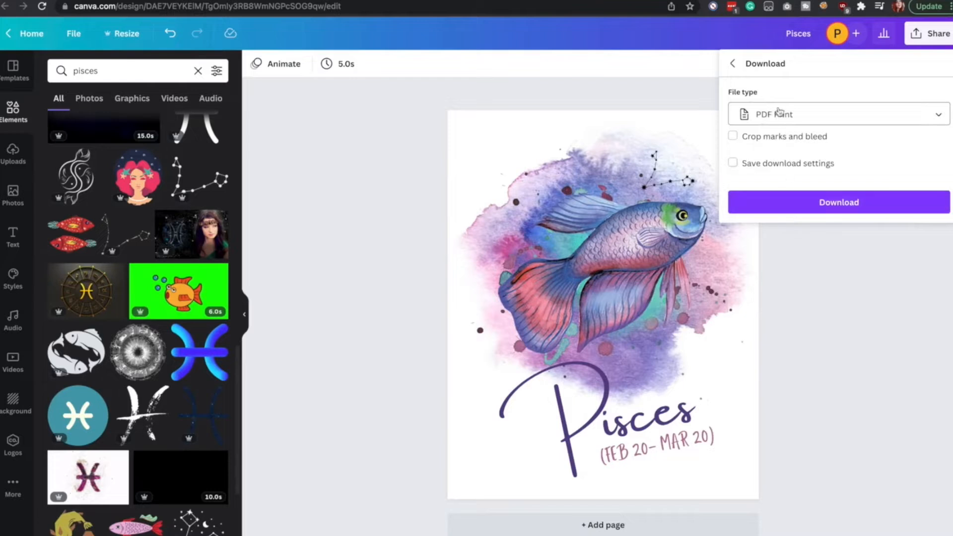
click(831, 204)
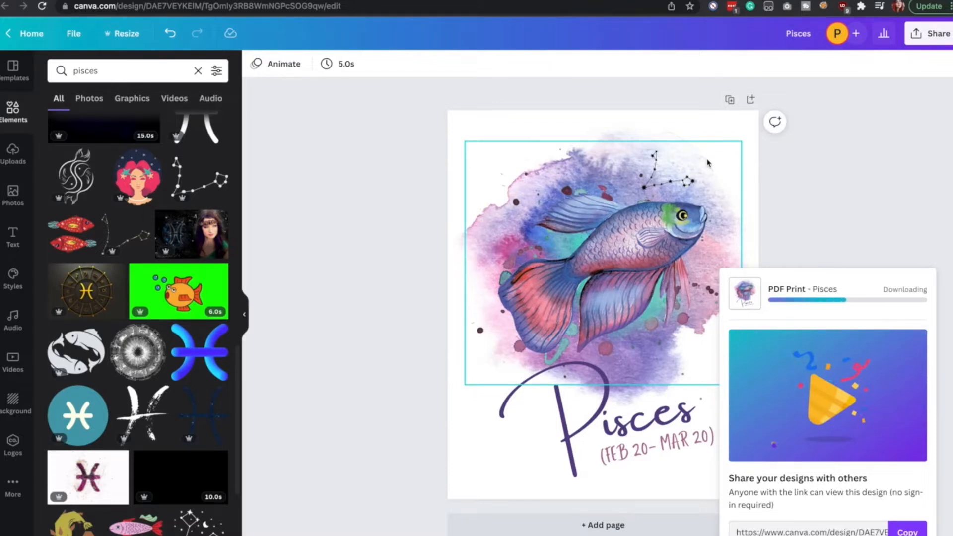
Download the design as a PNG as well, saving it to the Desktop as Pisces
click(928, 34)
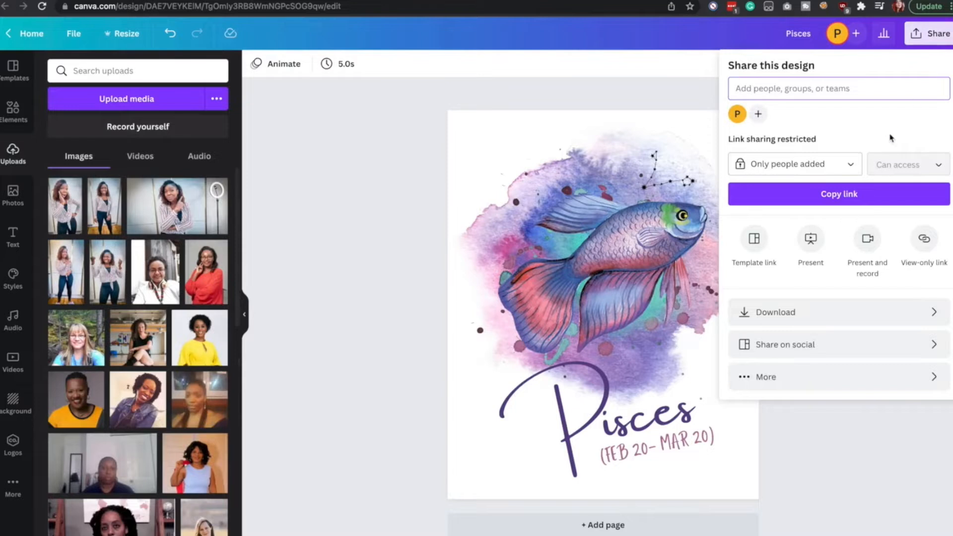
click(820, 312)
click(820, 274)
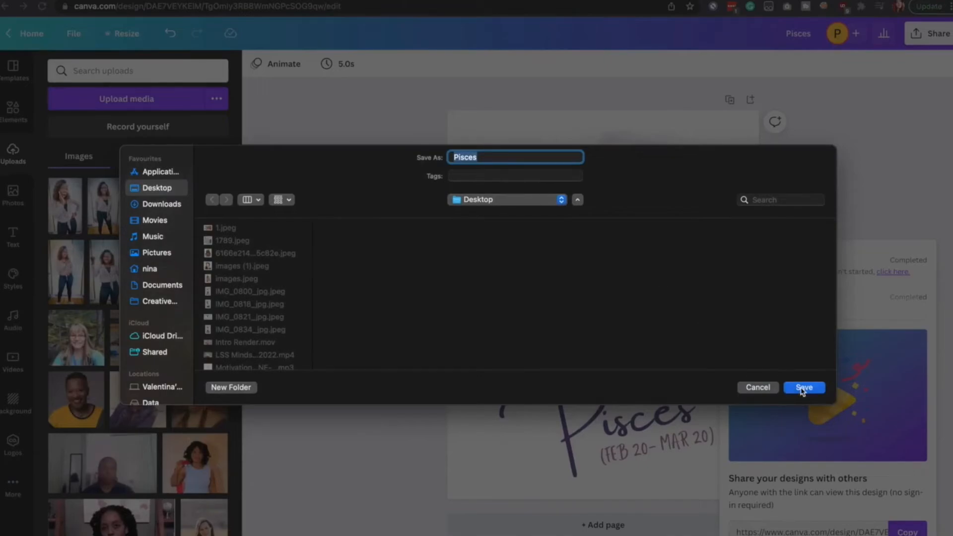
click(803, 388)
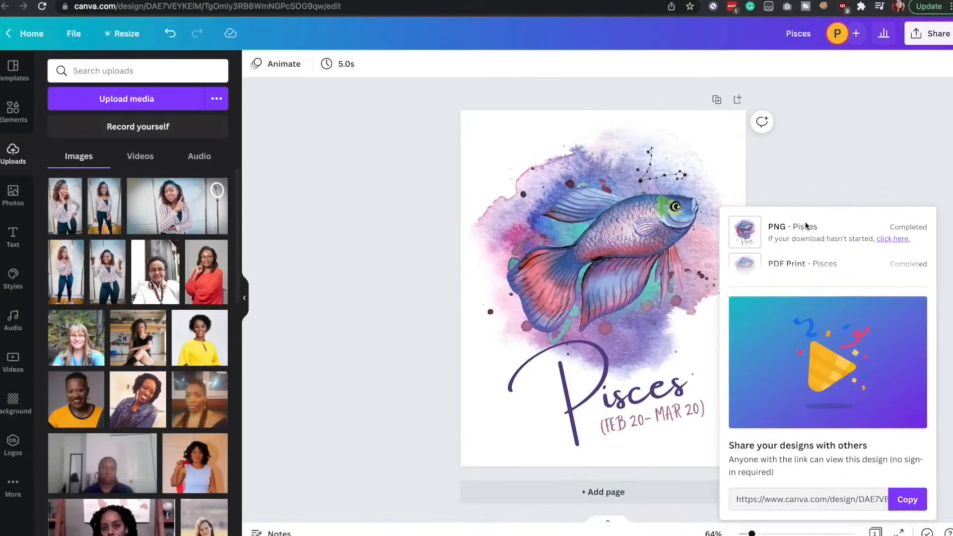
Upload Pisces.png from the Desktop to the media library
click(352, 287)
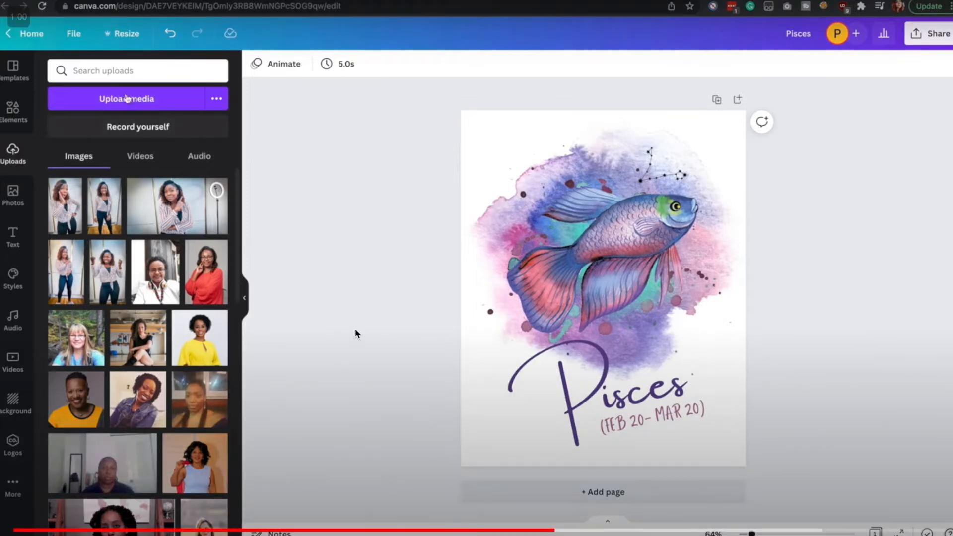
click(114, 100)
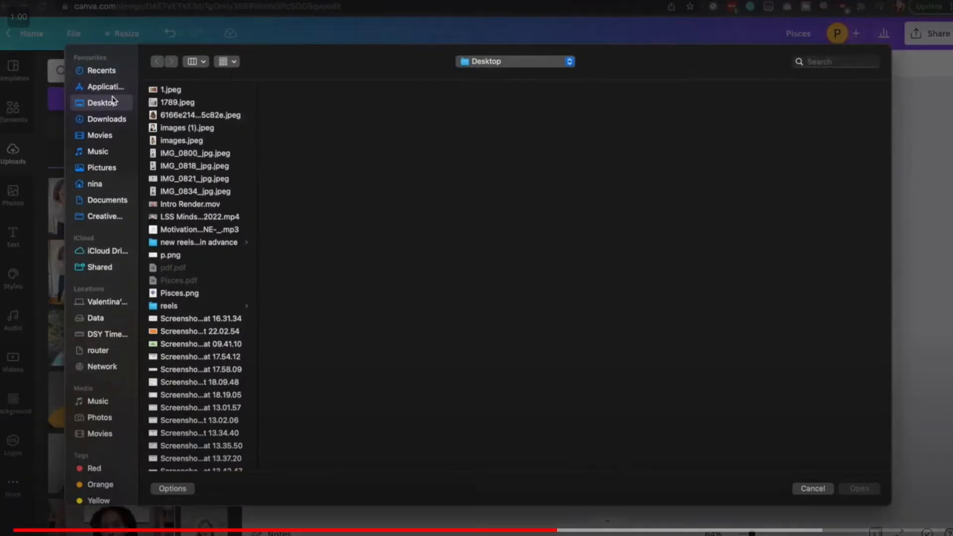
click(201, 294)
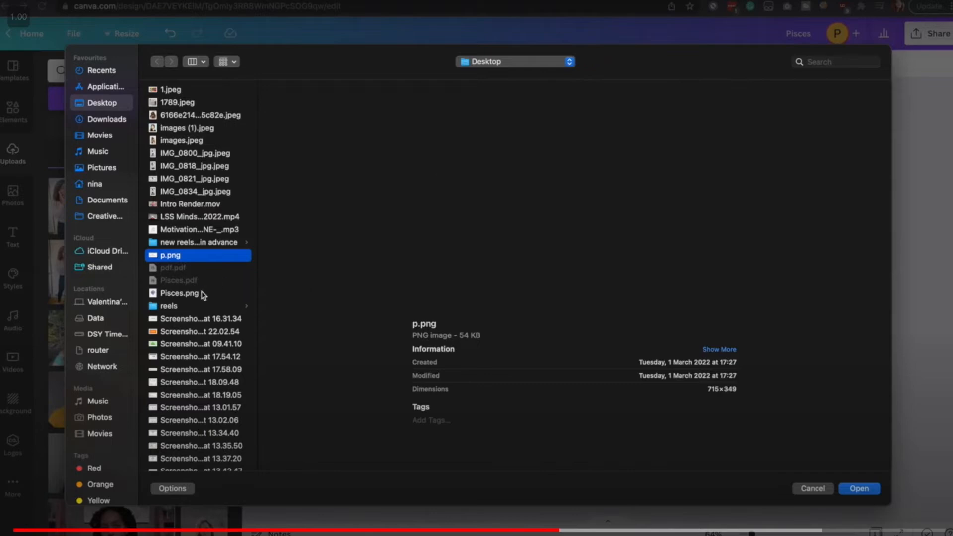
click(853, 490)
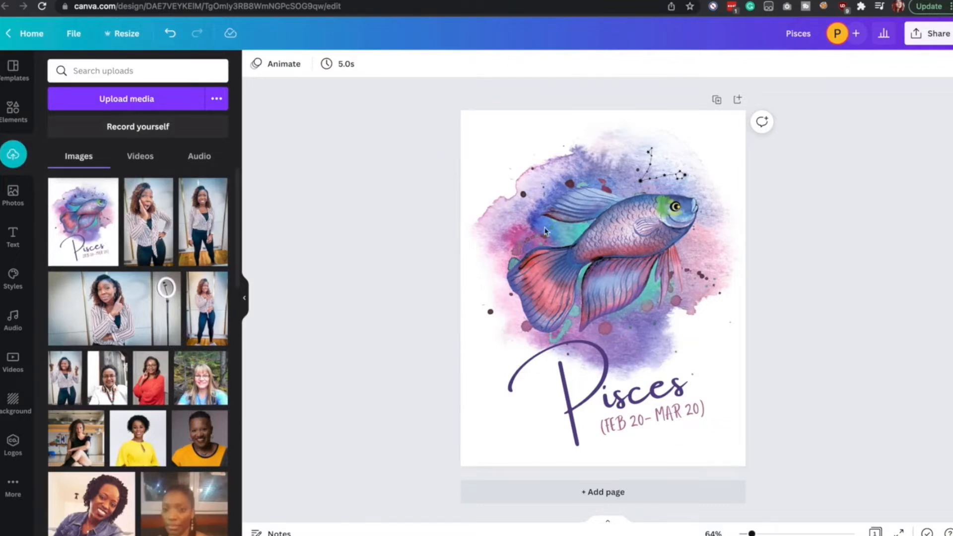
Create a new blank design with a custom size of 2500 × 2300 px
click(28, 36)
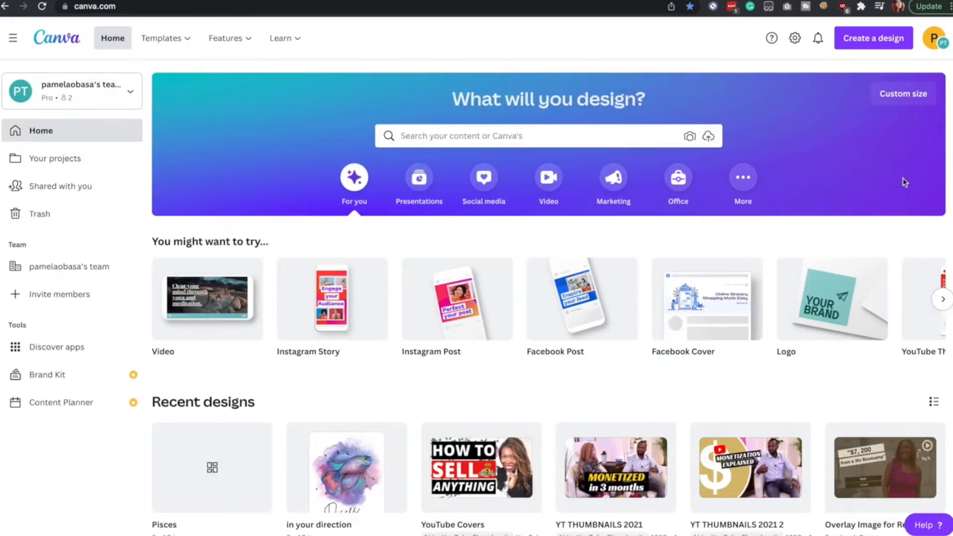
click(862, 40)
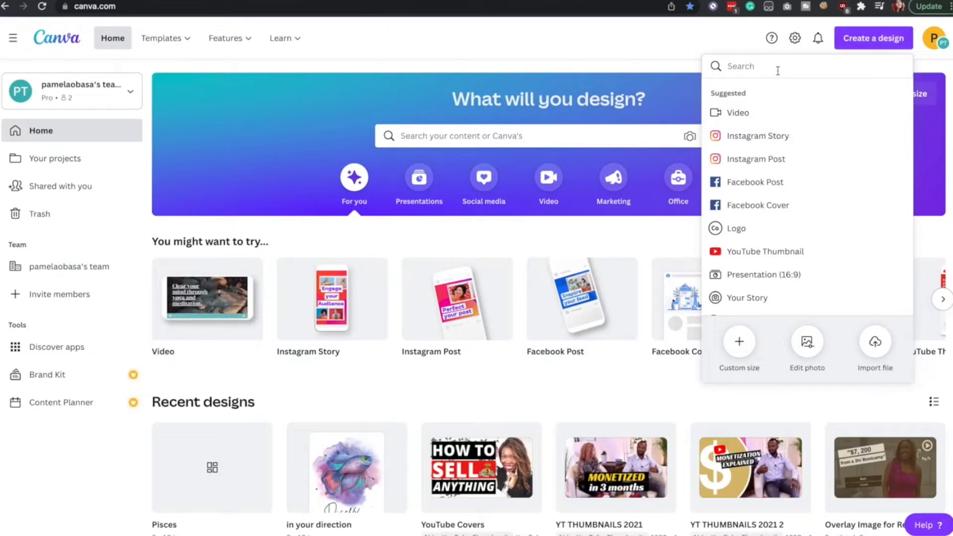
click(739, 344)
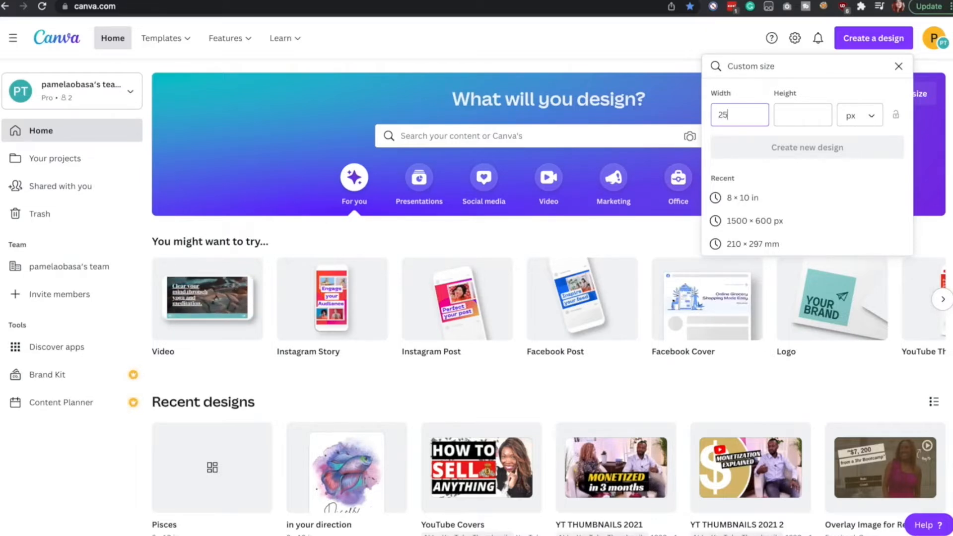
click(789, 114)
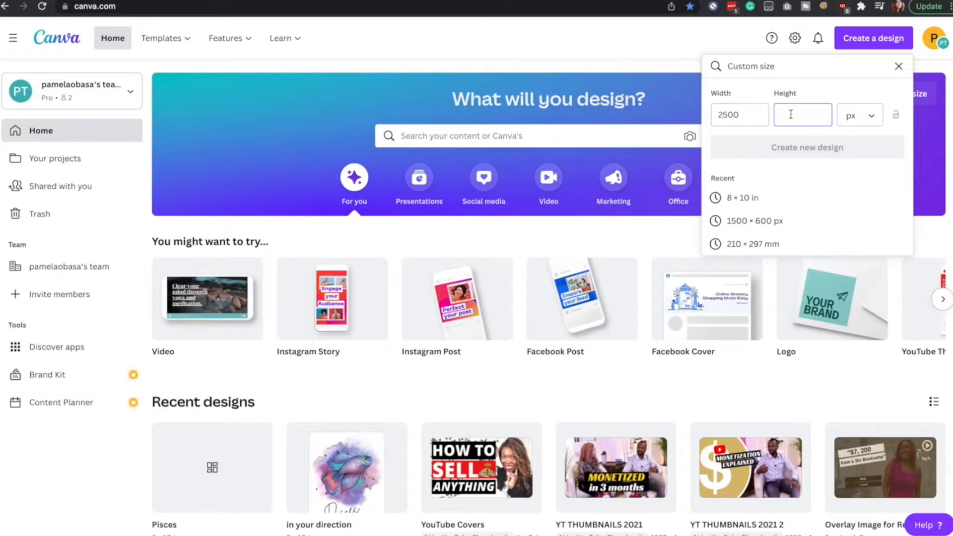
text(2300)
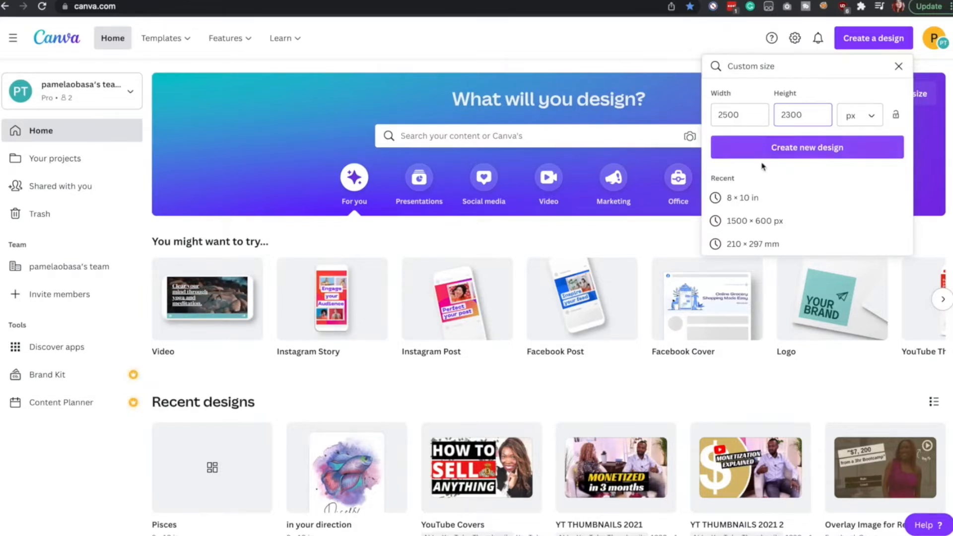
click(783, 149)
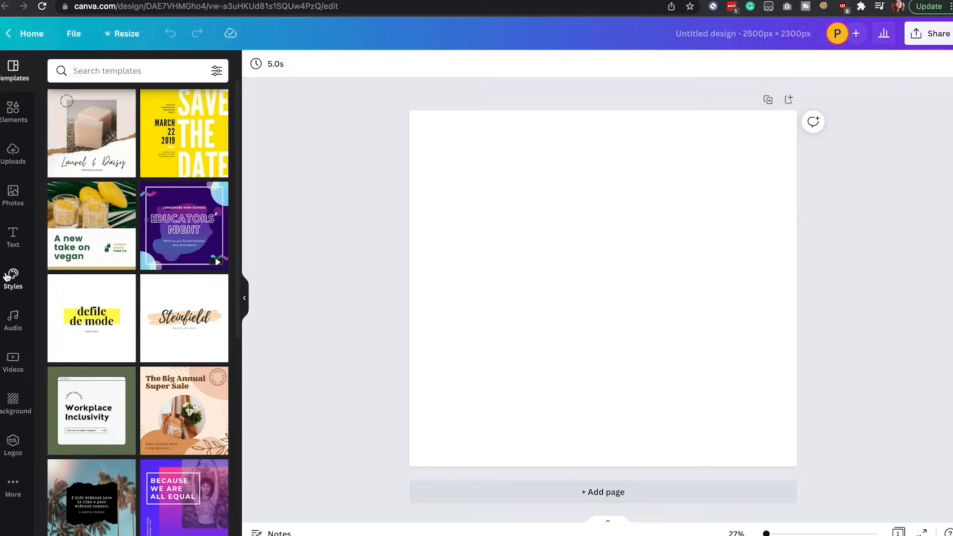
Search the photo library for "wall mockups"
click(13, 194)
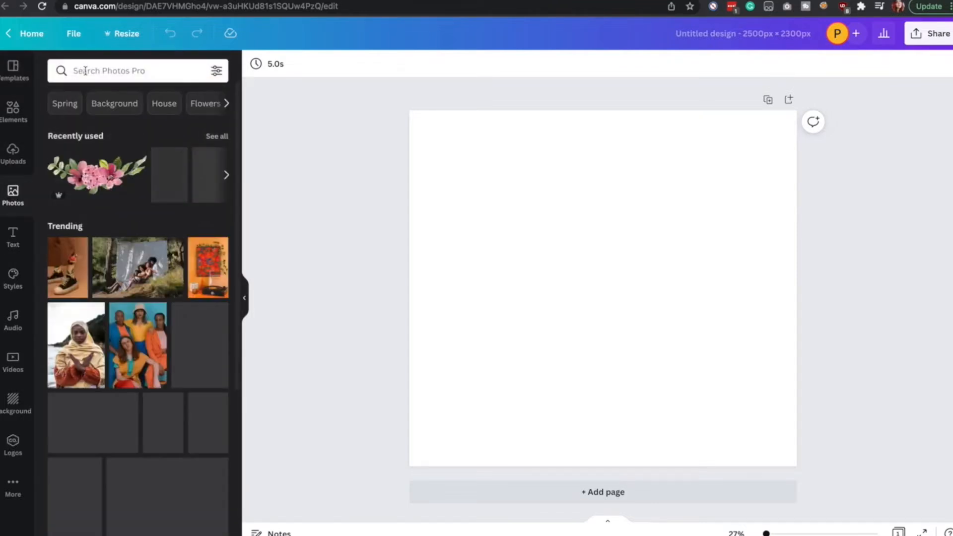
click(85, 70)
text(wal)
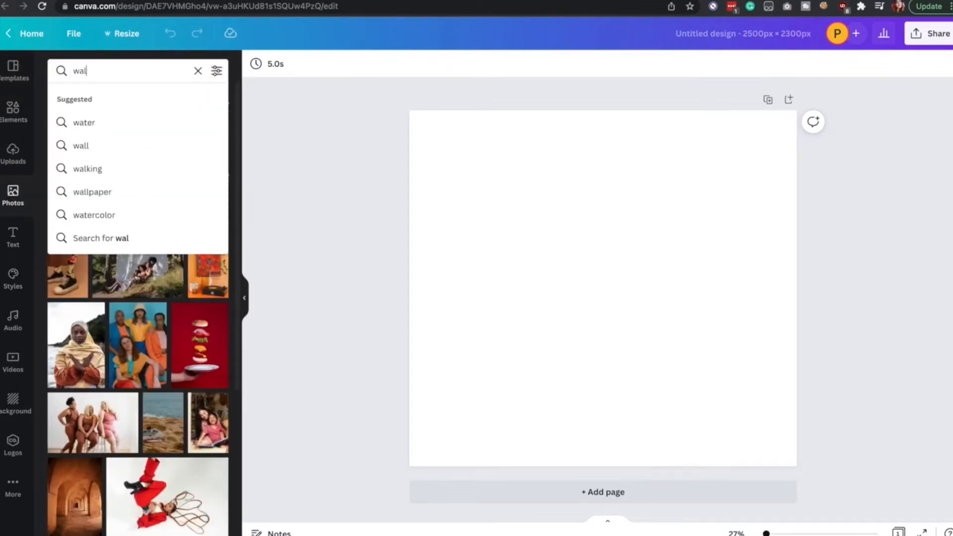
text(l m)
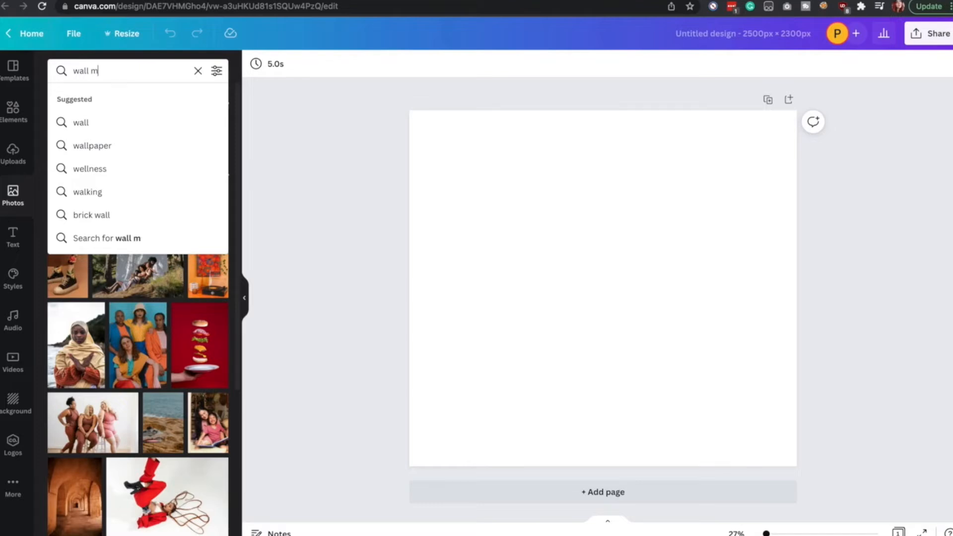
text(ockups)
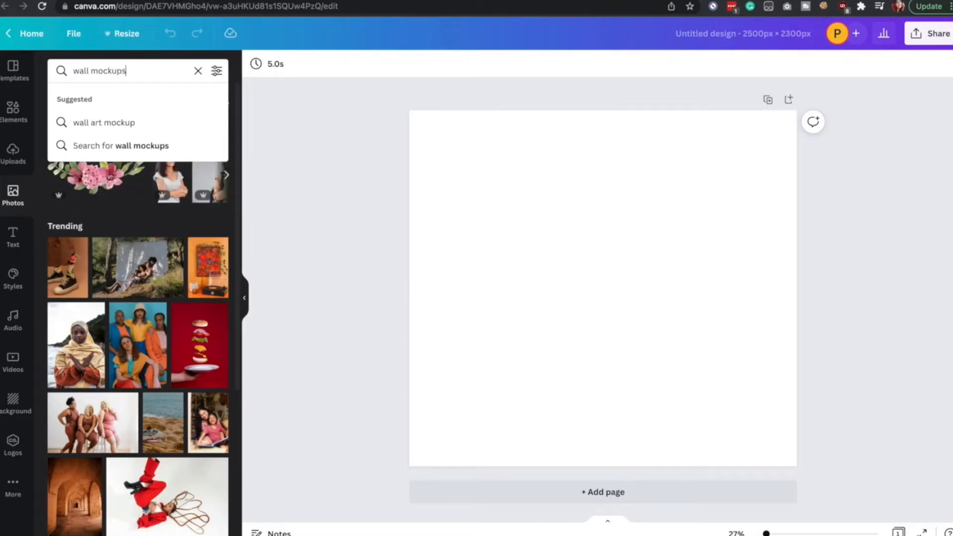
key(Return)
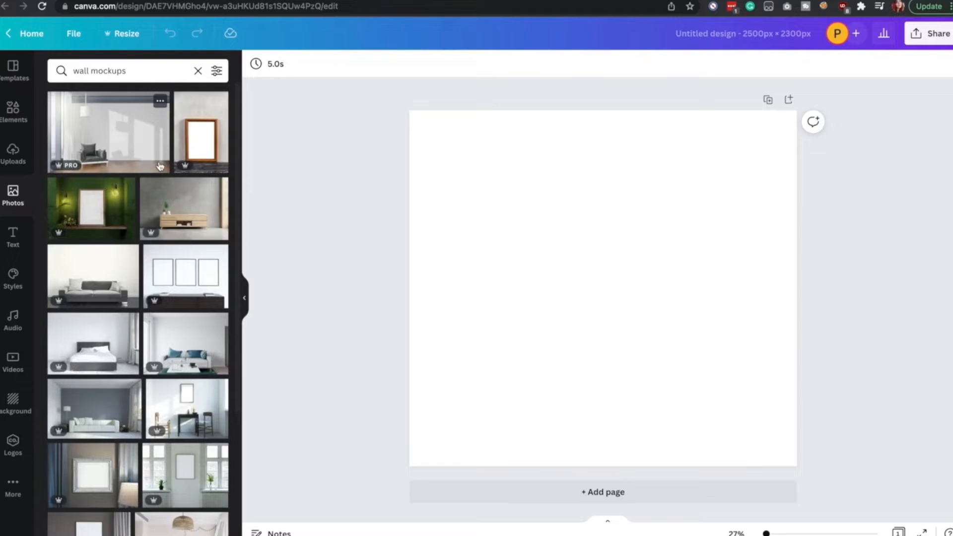
Add the mockup photo of a blank frame on a white sideboard against a black wall to the page
scroll(155, 326, down, 3)
scroll(155, 327, down, 3)
scroll(187, 320, down, 2)
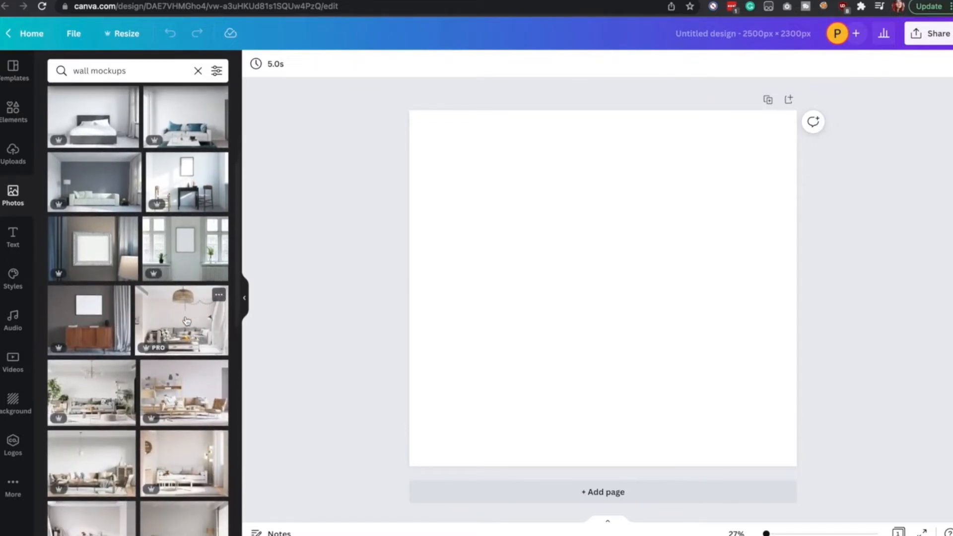
scroll(187, 320, down, 10)
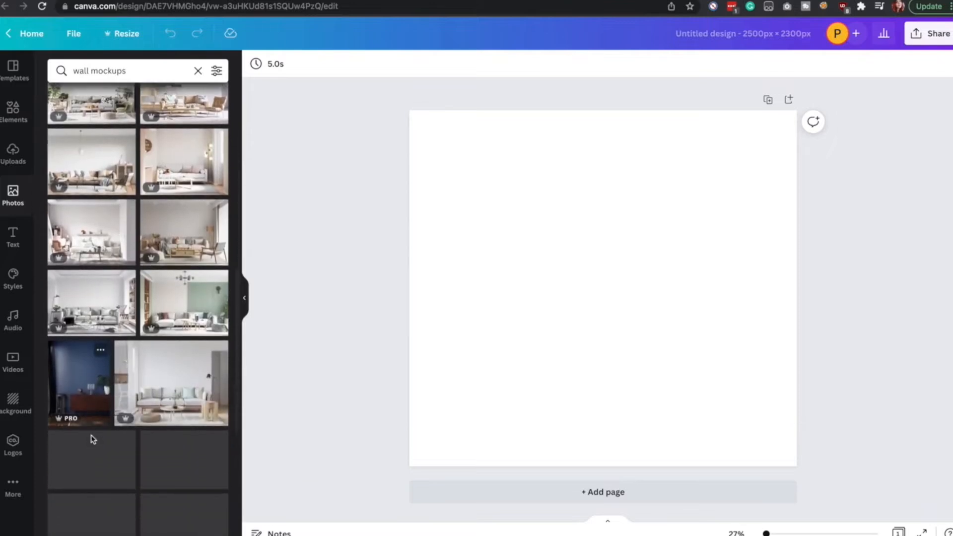
scroll(92, 439, down, 8)
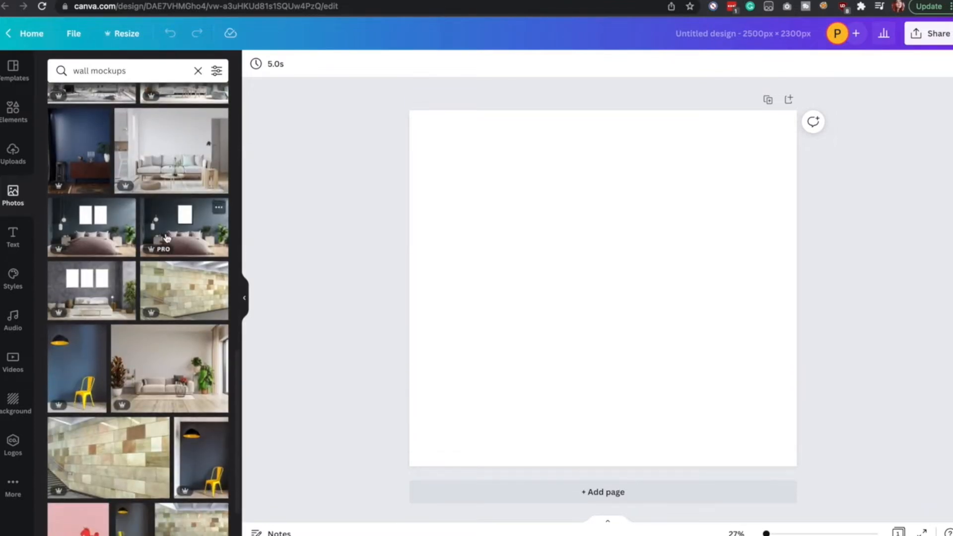
scroll(109, 313, down, 8)
scroll(109, 312, down, 4)
click(99, 327)
click(549, 110)
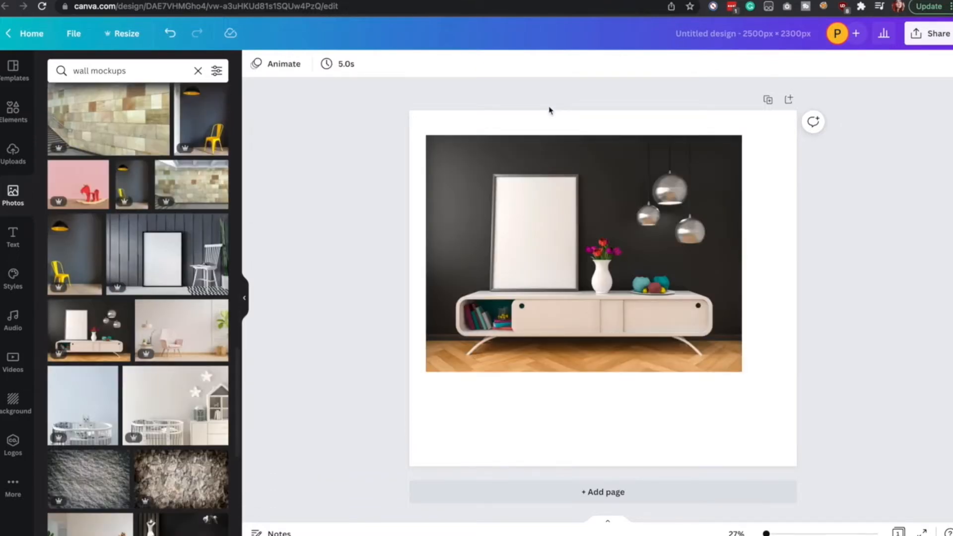
Delete the white sideboard mockup photo from the page
click(8, 165)
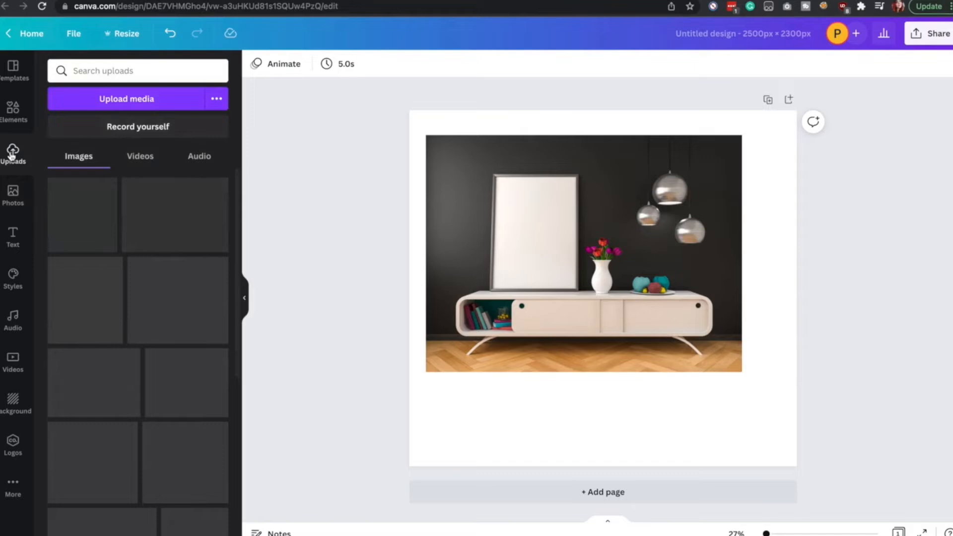
click(10, 199)
scroll(158, 288, down, 1)
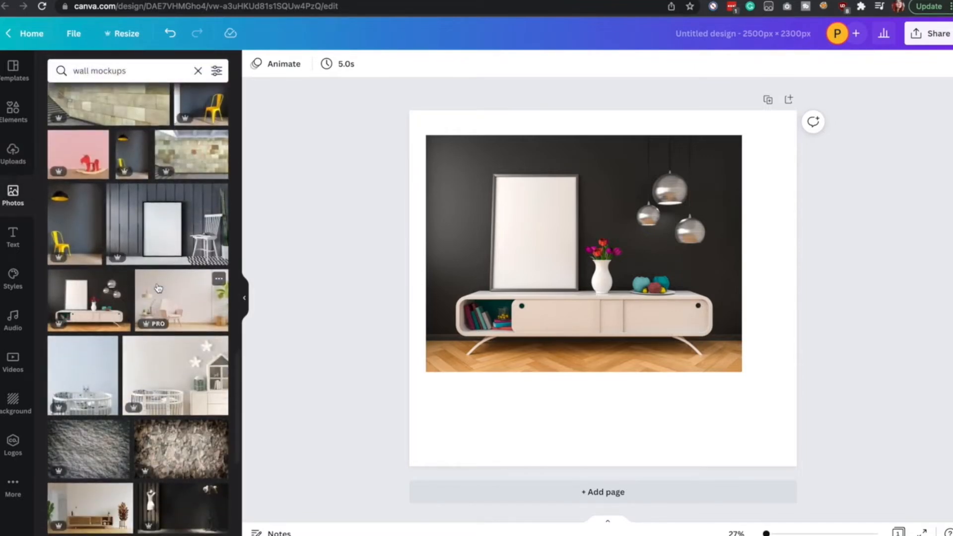
scroll(186, 266, down, 2)
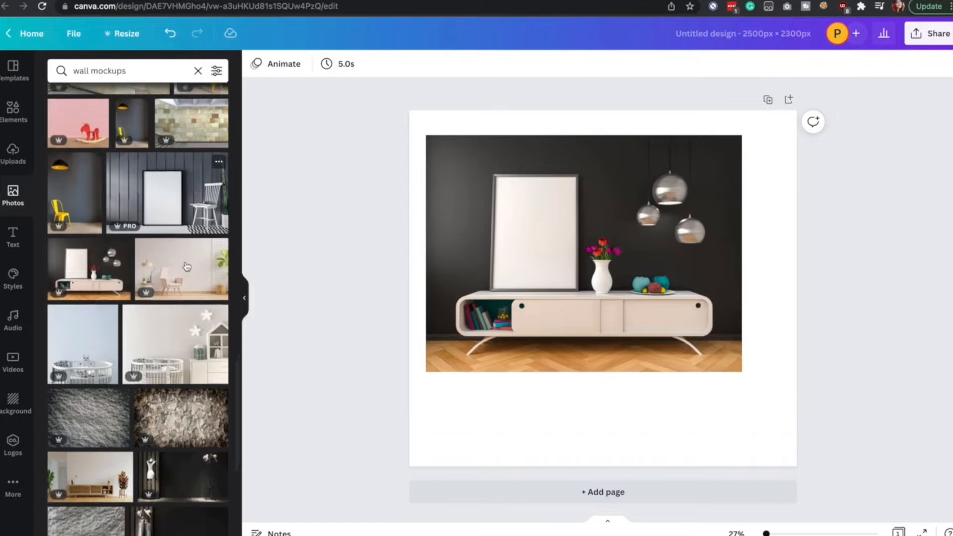
click(479, 253)
key(Delete)
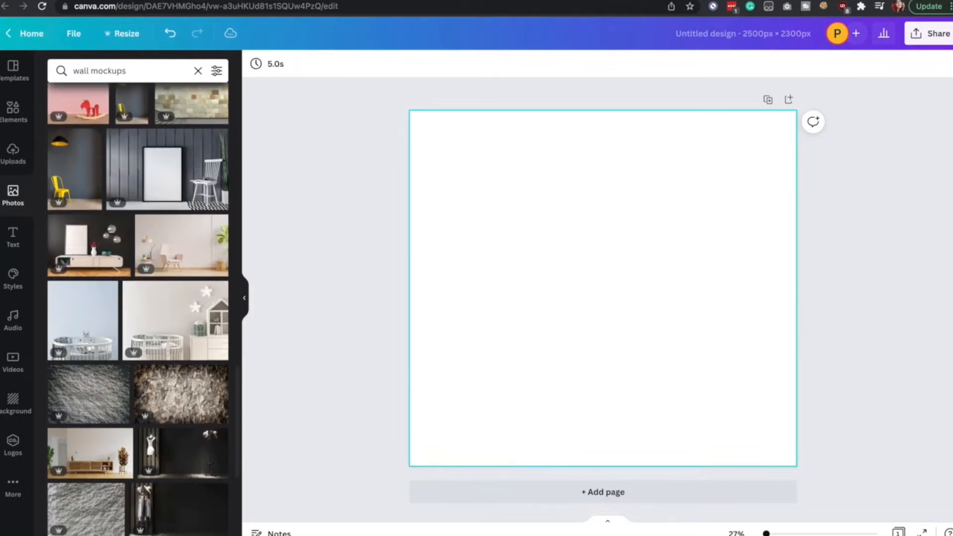
Browse the wall mockup photos for a room with a blank portrait frame
scroll(143, 246, down, 5)
scroll(143, 245, down, 3)
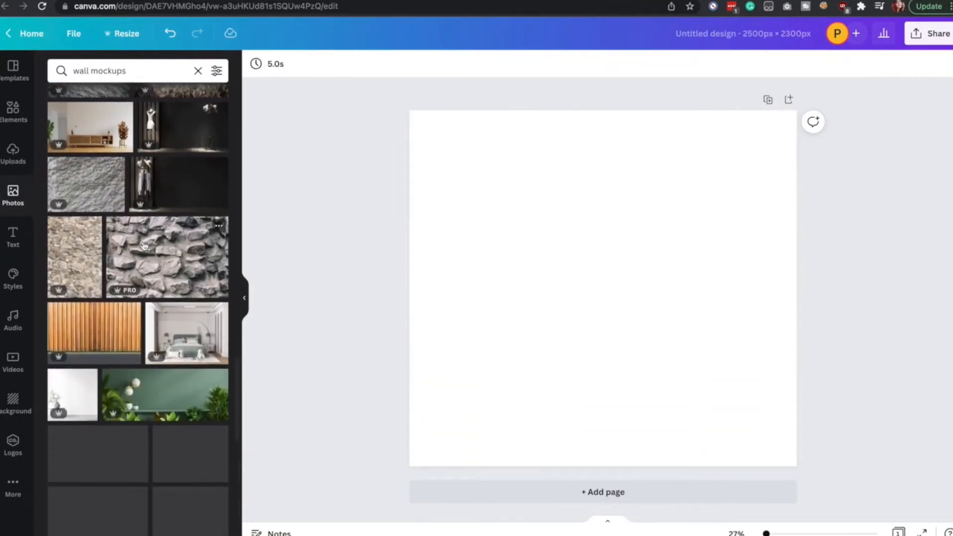
scroll(143, 245, down, 5)
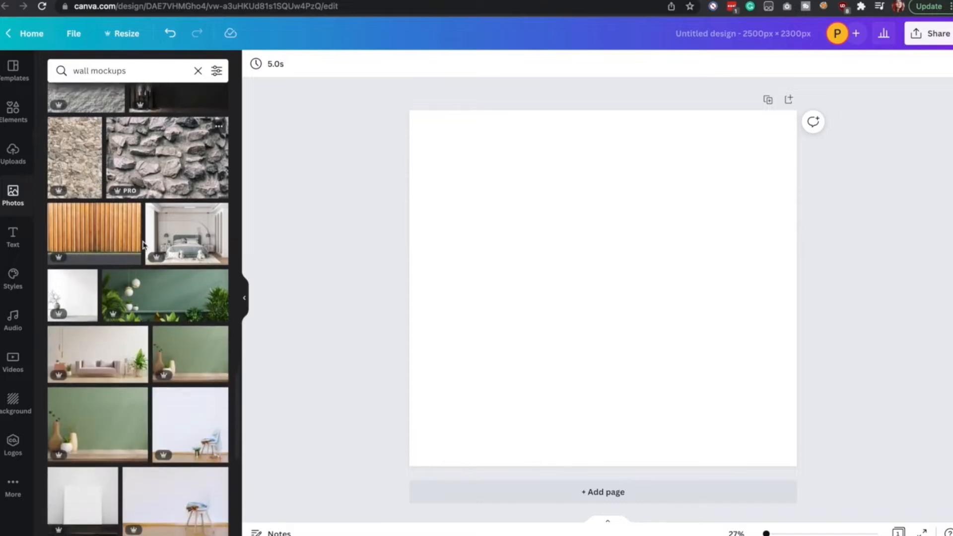
scroll(143, 246, down, 2)
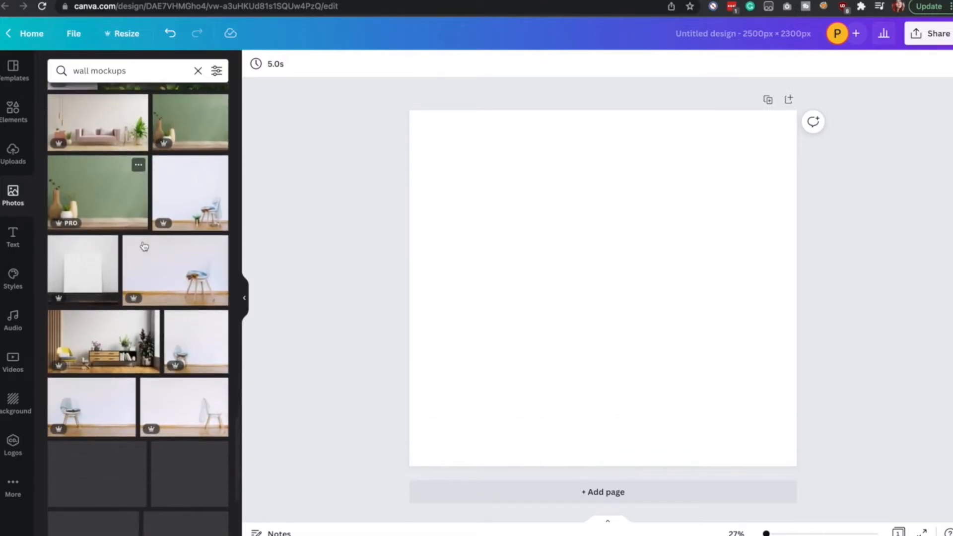
scroll(143, 245, up, 5)
scroll(143, 246, up, 5)
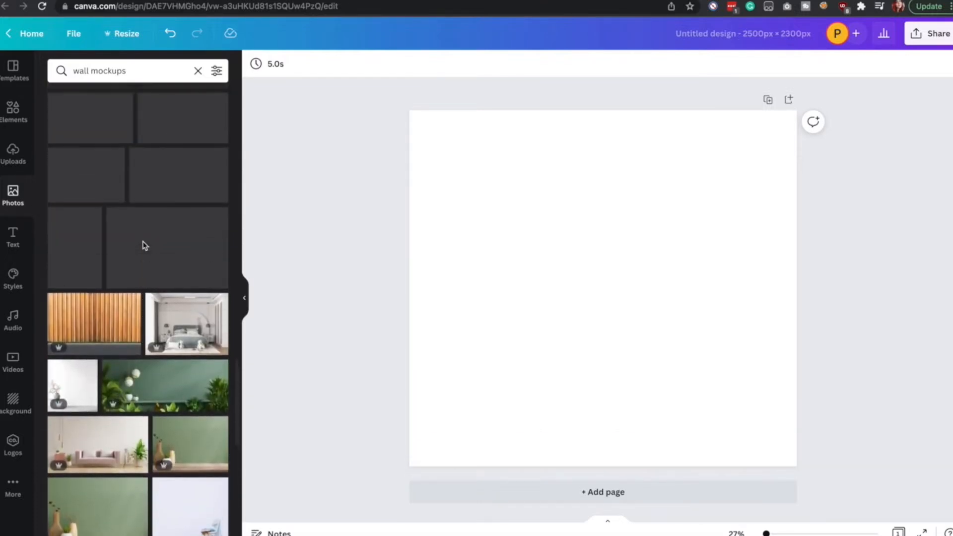
scroll(143, 246, up, 10)
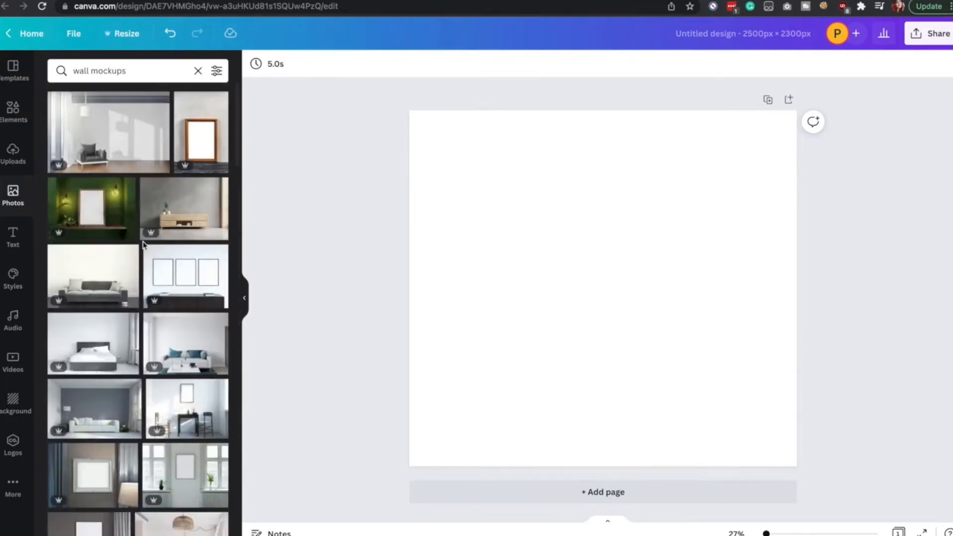
scroll(144, 248, down, 1)
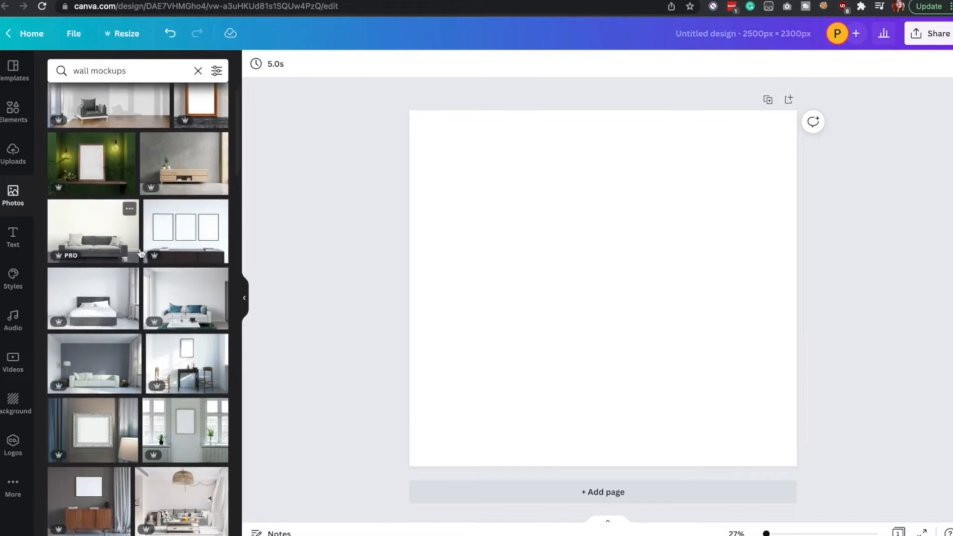
scroll(149, 275, down, 3)
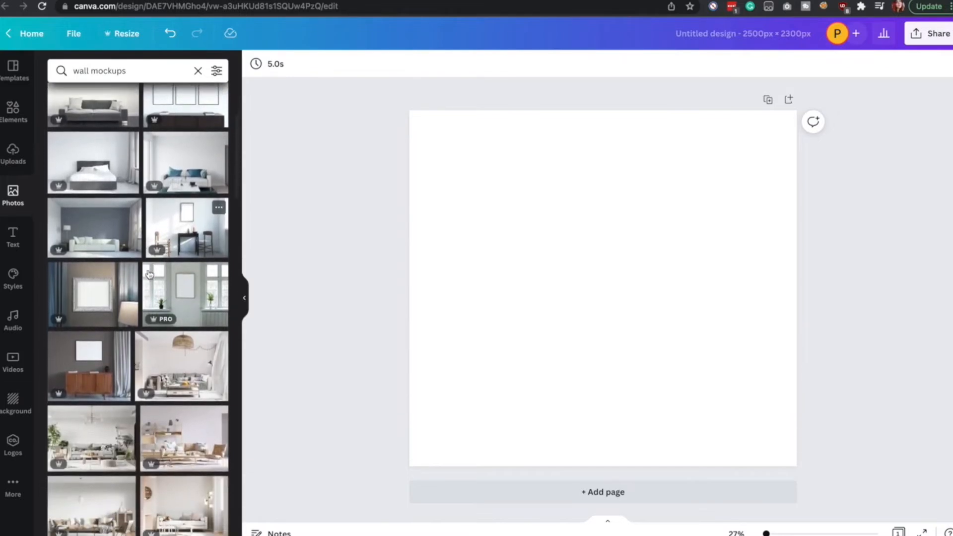
scroll(149, 274, down, 1)
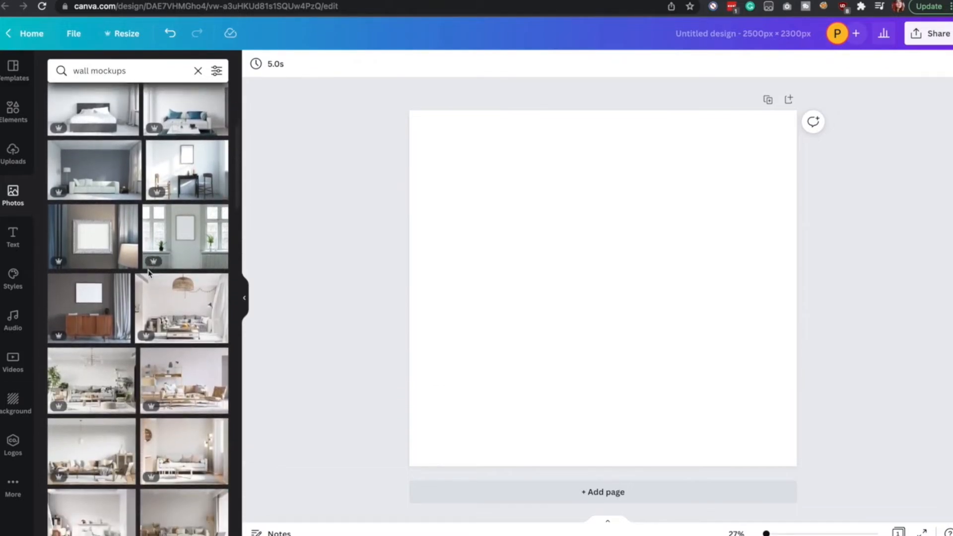
Add the photo of a blank frame hanging between two windows and enlarge it to fill the whole page
click(174, 244)
drag(502, 264, 467, 204)
drag(725, 349, 801, 404)
drag(609, 405, 602, 470)
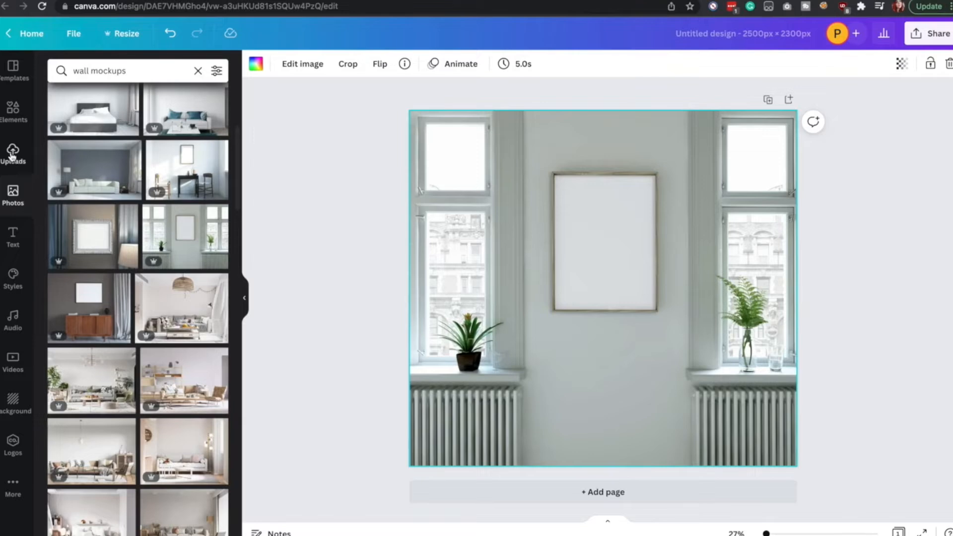
Insert the uploaded Pisces artwork, scale it down and place it over the blank frame between the windows
click(13, 153)
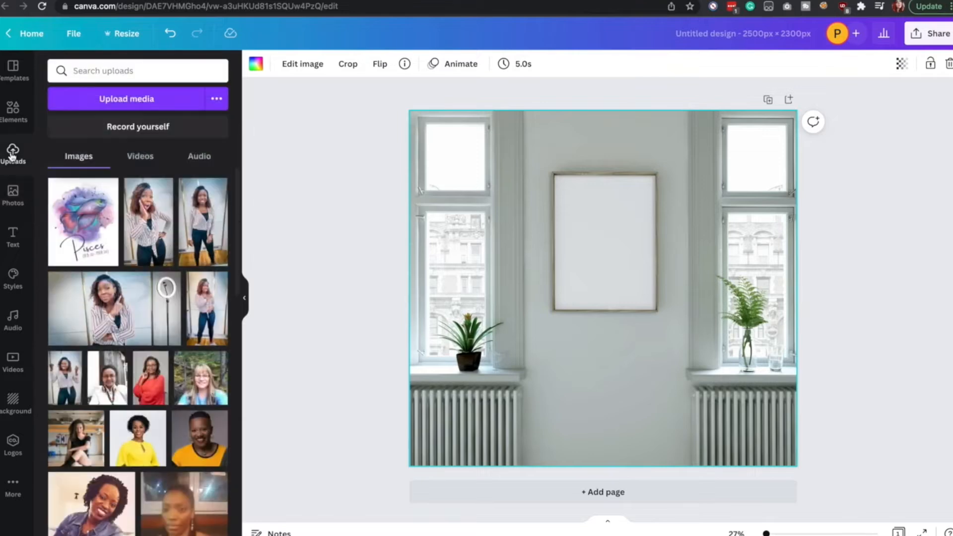
click(85, 233)
drag(497, 157, 589, 268)
drag(635, 328, 600, 234)
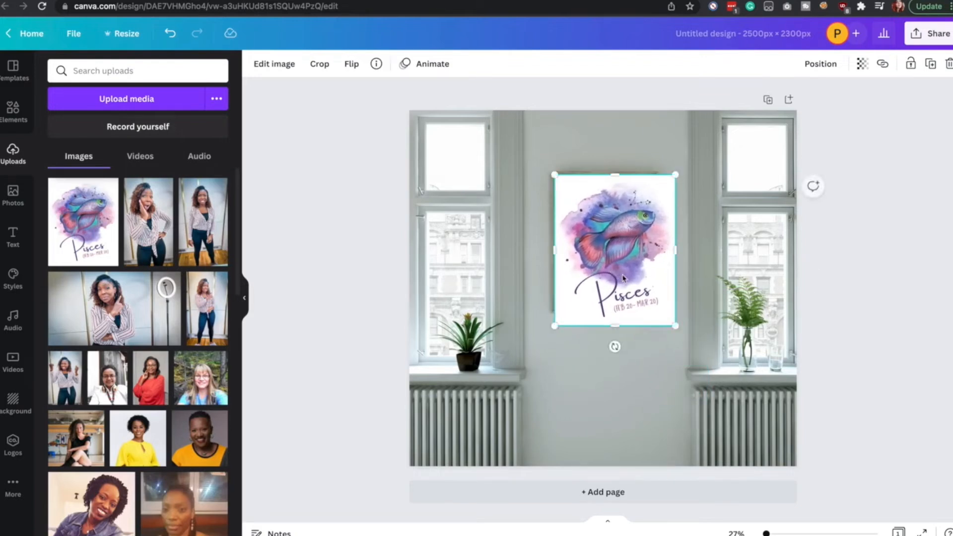
Fine-tune the size and position of the Pisces artwork so it fits just inside the frame's border
drag(676, 326, 631, 295)
drag(607, 184, 604, 171)
drag(663, 171, 660, 173)
drag(614, 213, 615, 212)
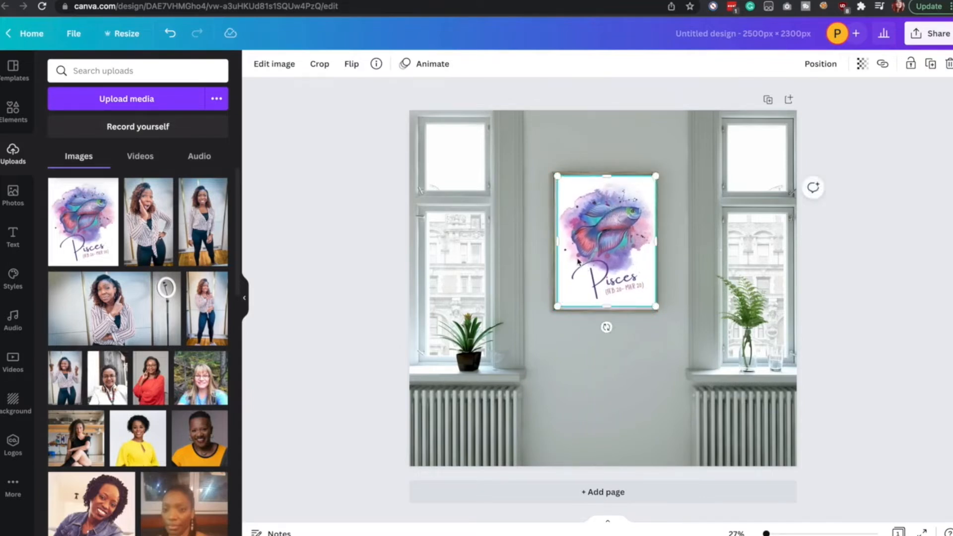
Stretch the Pisces artwork slightly at its left and lower edges so it fills the frame's inner opening
drag(556, 239, 555, 239)
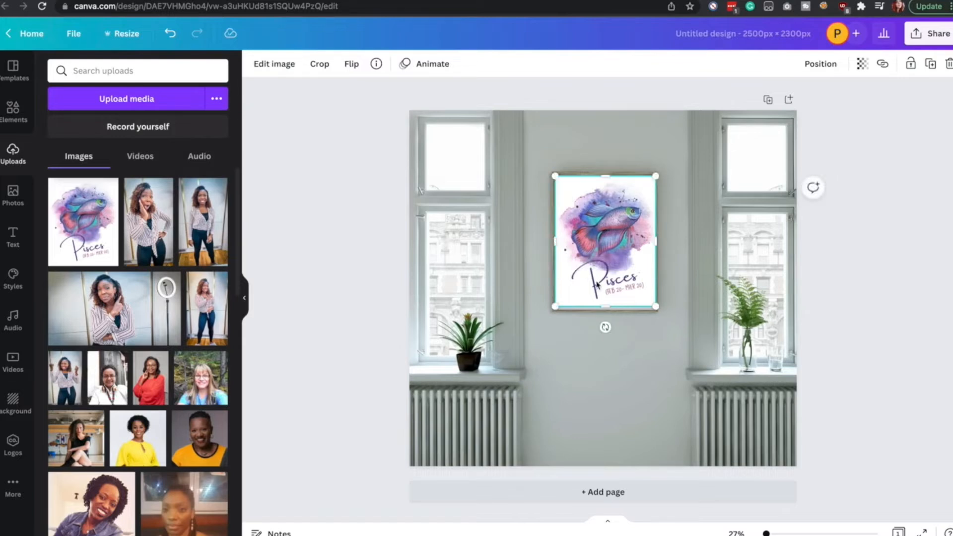
drag(606, 309, 606, 310)
click(631, 402)
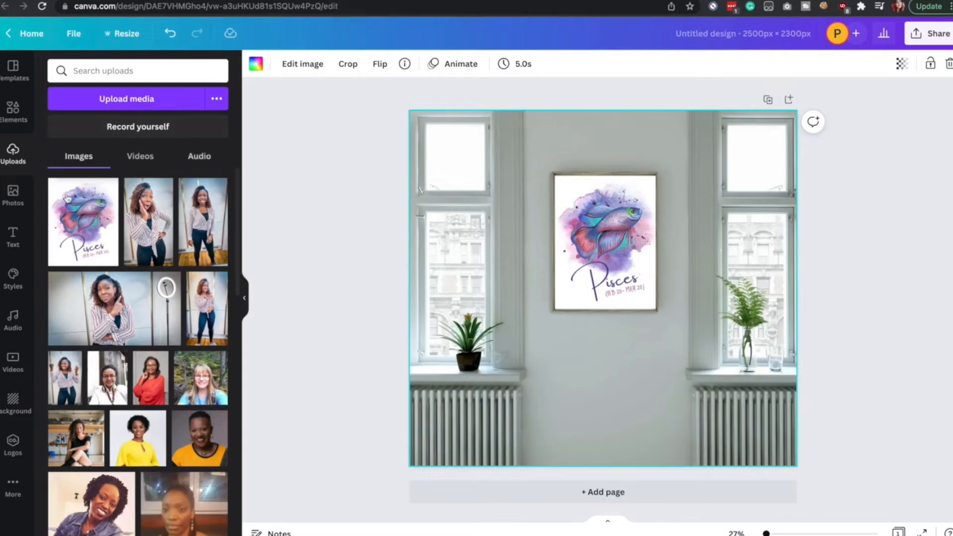
Add a plain borderless square from the Lines & Shapes elements to the mockup page
click(14, 119)
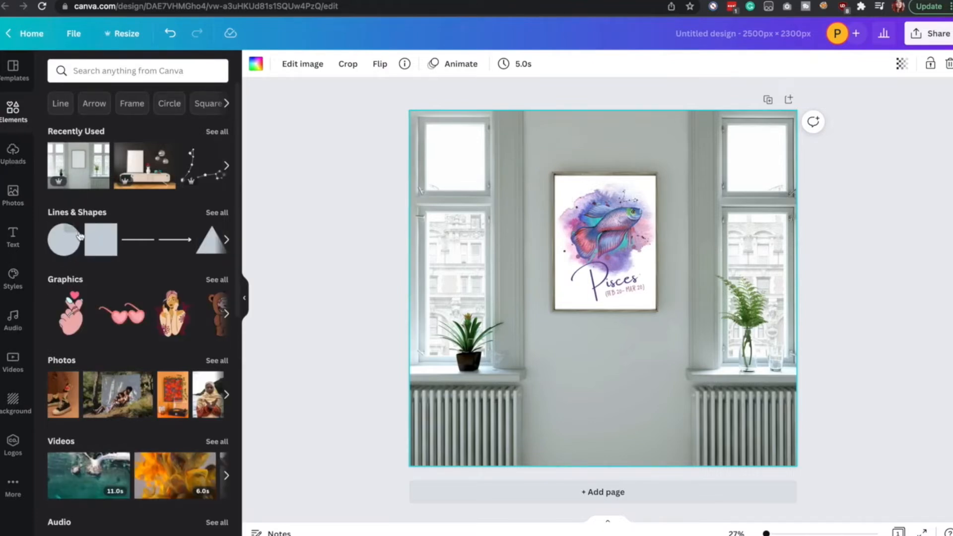
click(79, 215)
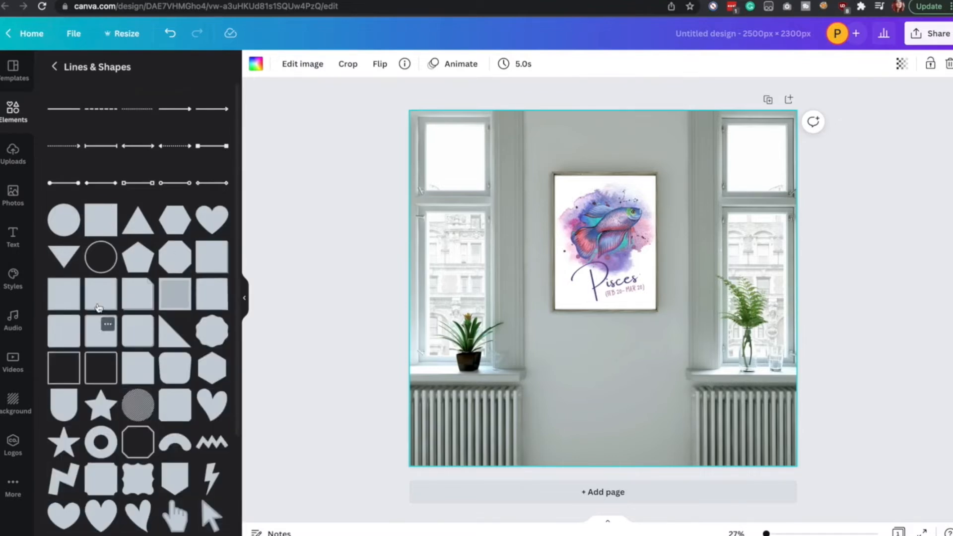
click(60, 293)
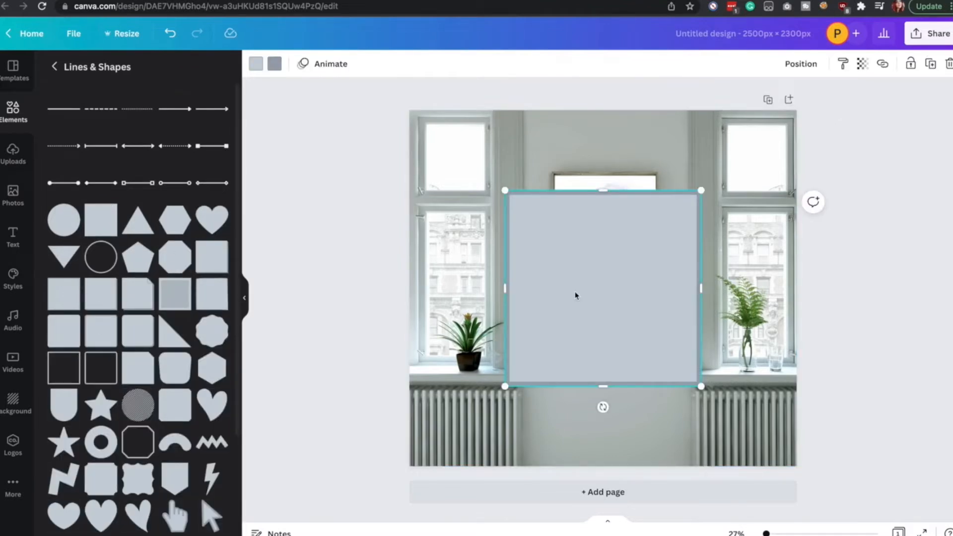
key(Delete)
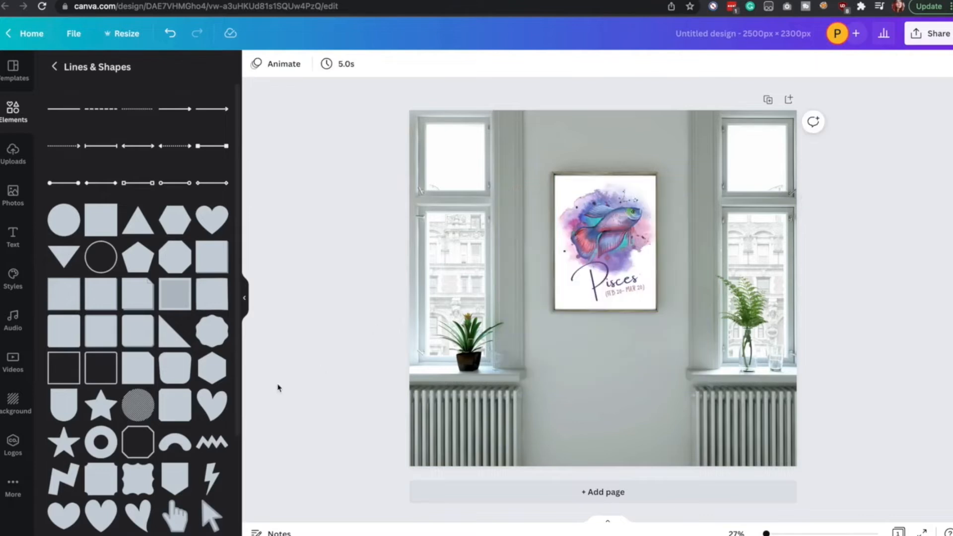
scroll(194, 346, down, 1)
scroll(194, 346, down, 5)
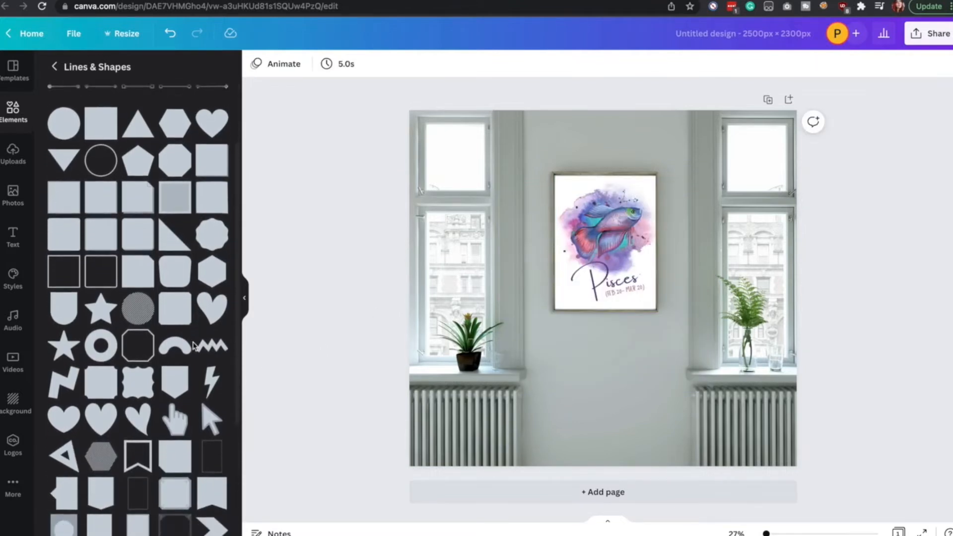
scroll(167, 382, up, 5)
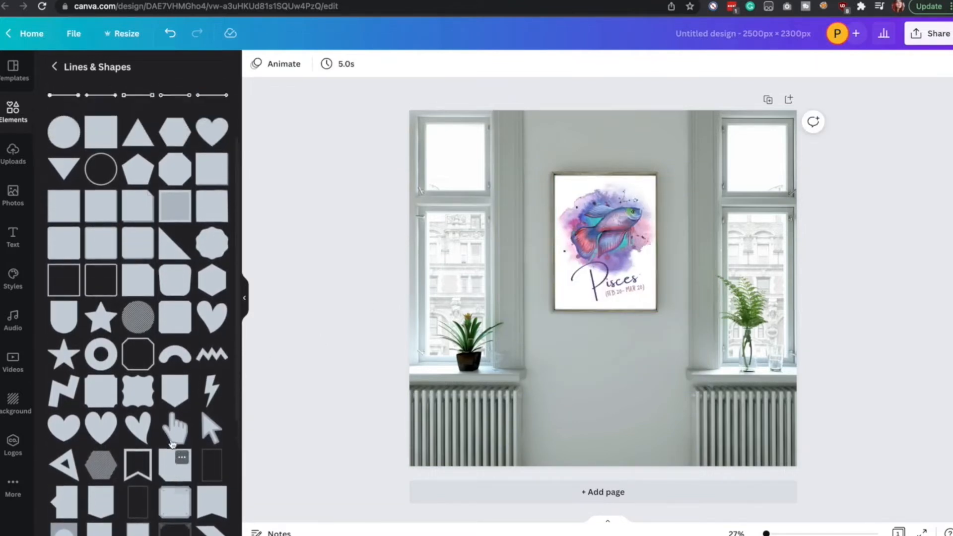
click(101, 211)
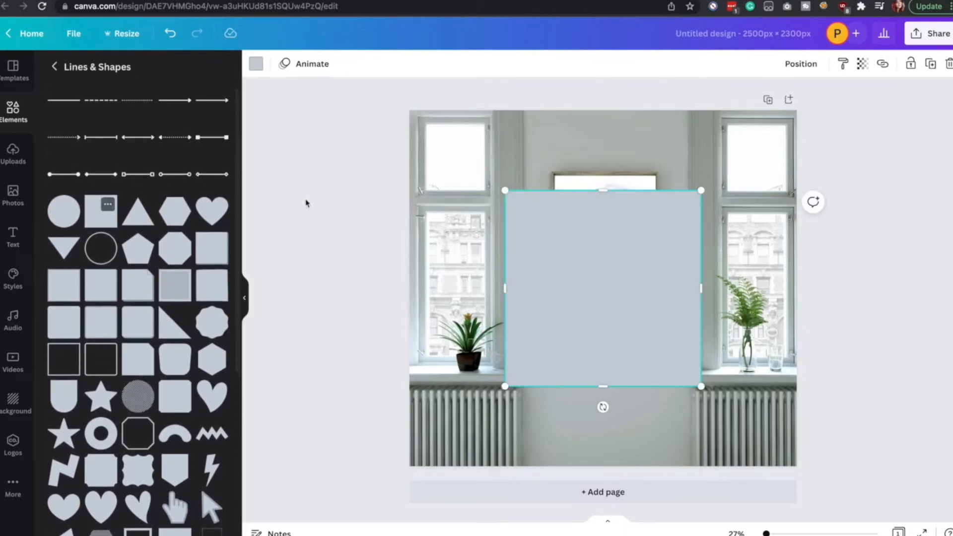
Flatten the square into a narrow horizontal banner and place it over the lower part of the left radiator
drag(706, 183, 606, 380)
click(357, 427)
drag(510, 382, 447, 440)
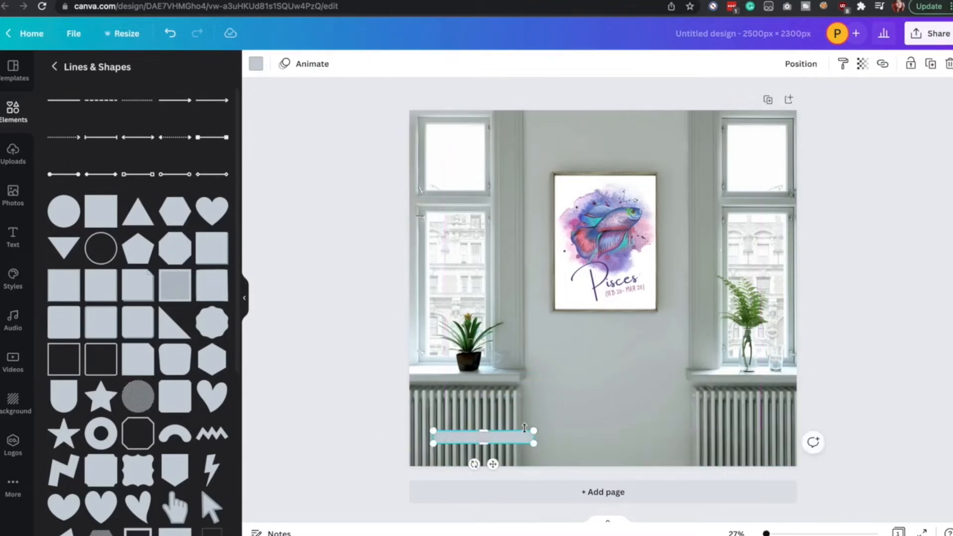
drag(531, 431, 565, 414)
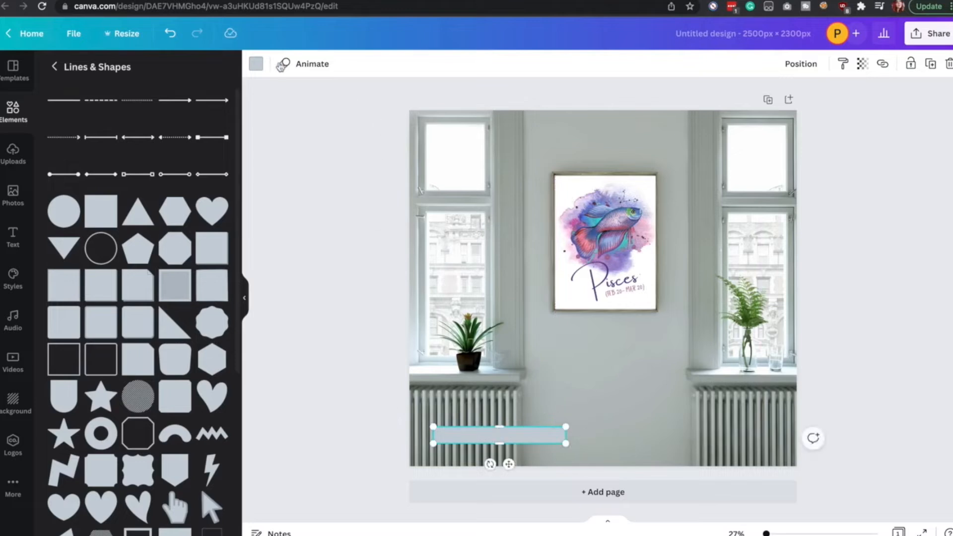
Recolor the banner with the dark muted purple from the Pisces artwork's photo colors
click(256, 64)
click(121, 277)
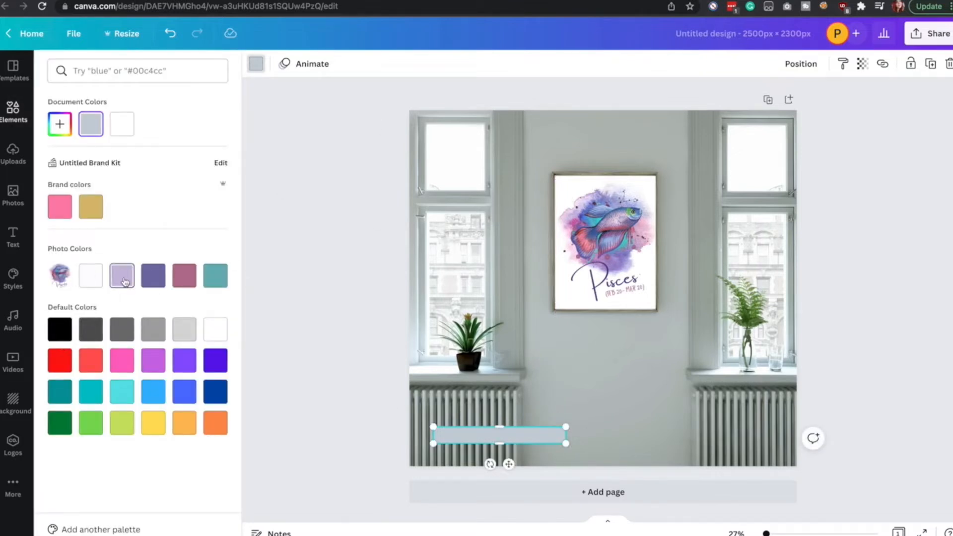
click(153, 276)
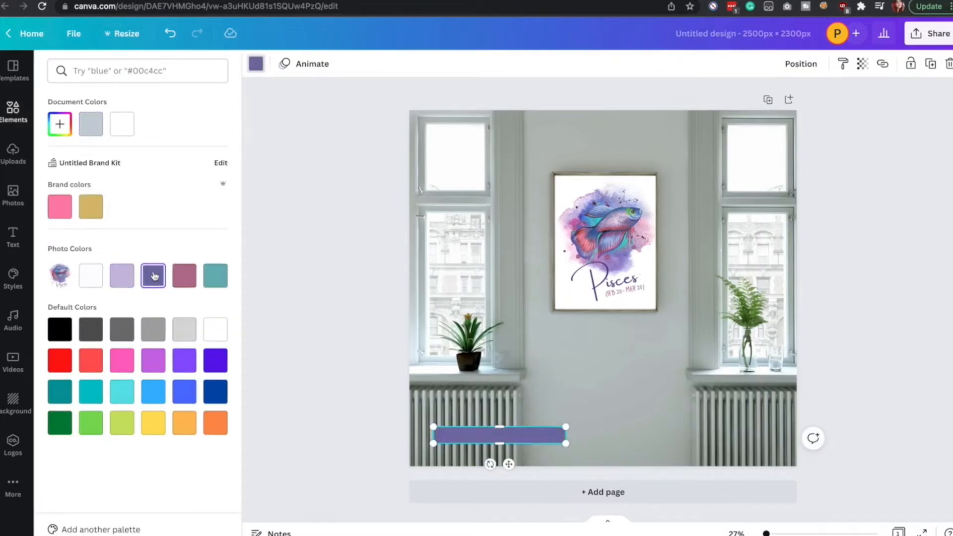
key(Escape)
click(325, 425)
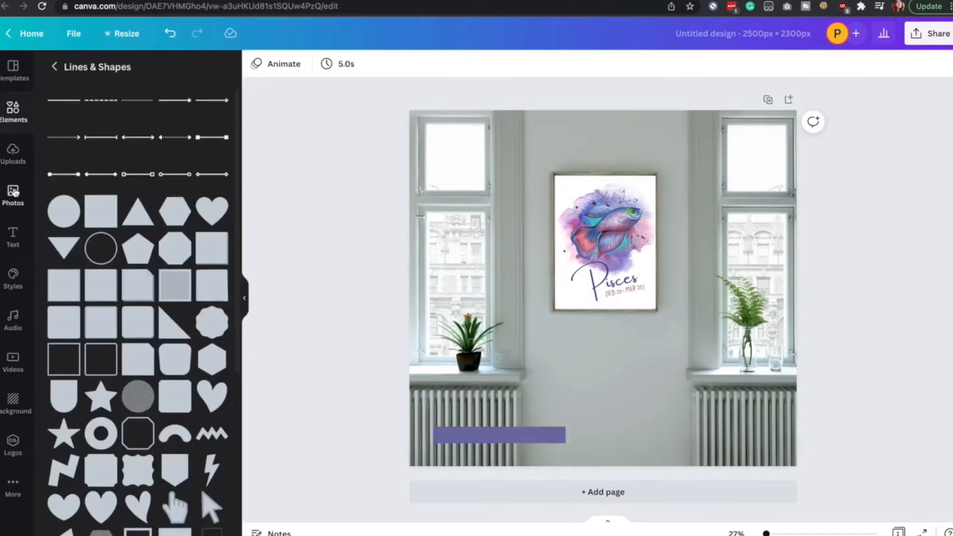
Add a heading with the text "Instant Download" to the mockup
click(13, 237)
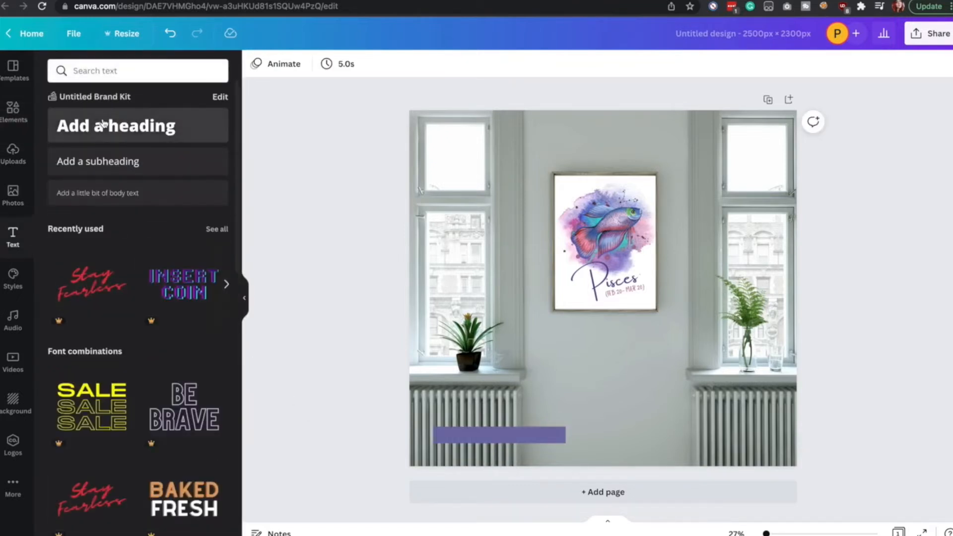
click(106, 124)
text(Ins)
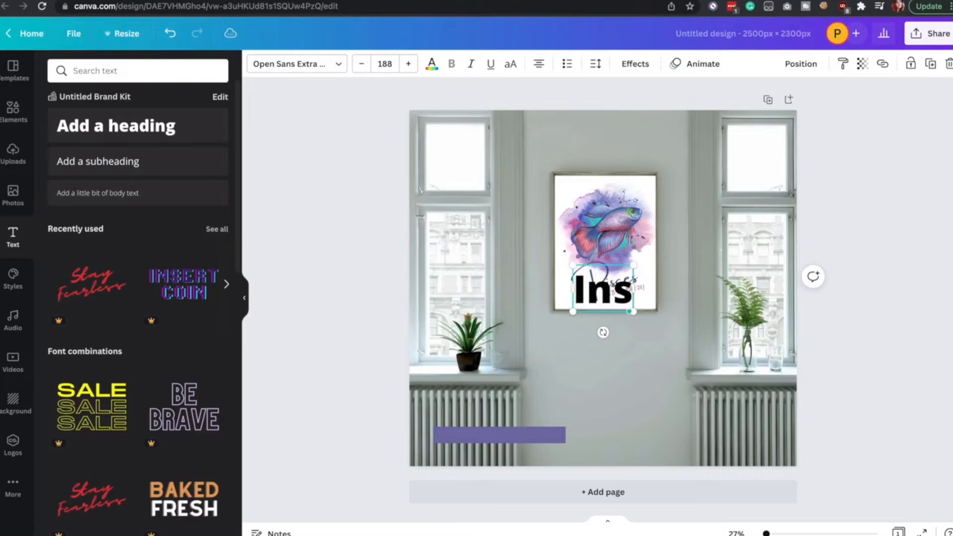
text(tant Do)
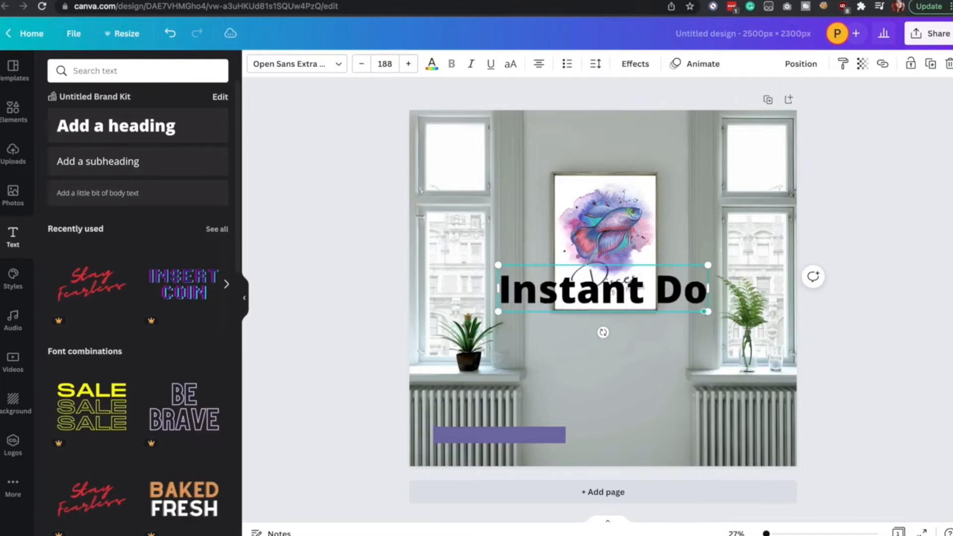
text(wnload)
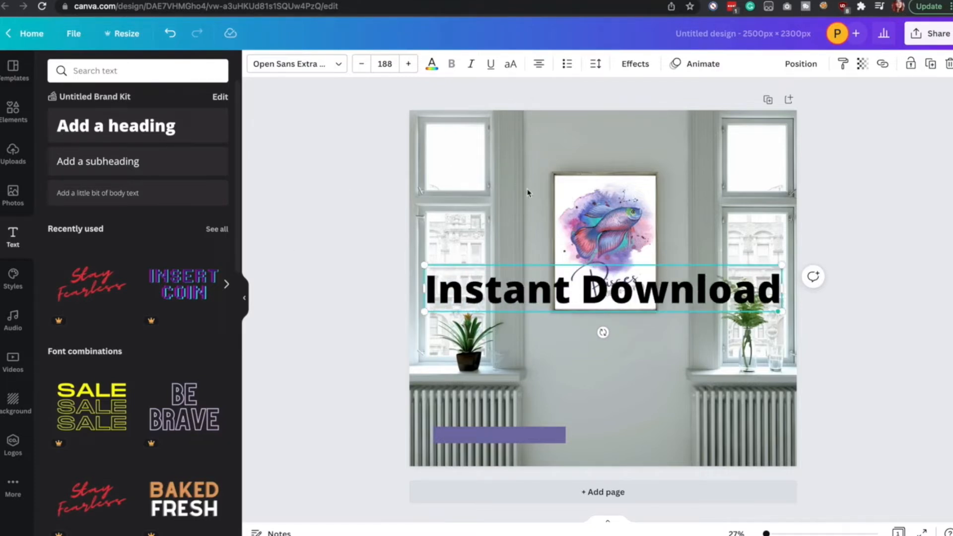
Set the heading in uppercase and shrink it to about size 49 so it fits on one line
drag(782, 265, 599, 297)
click(511, 65)
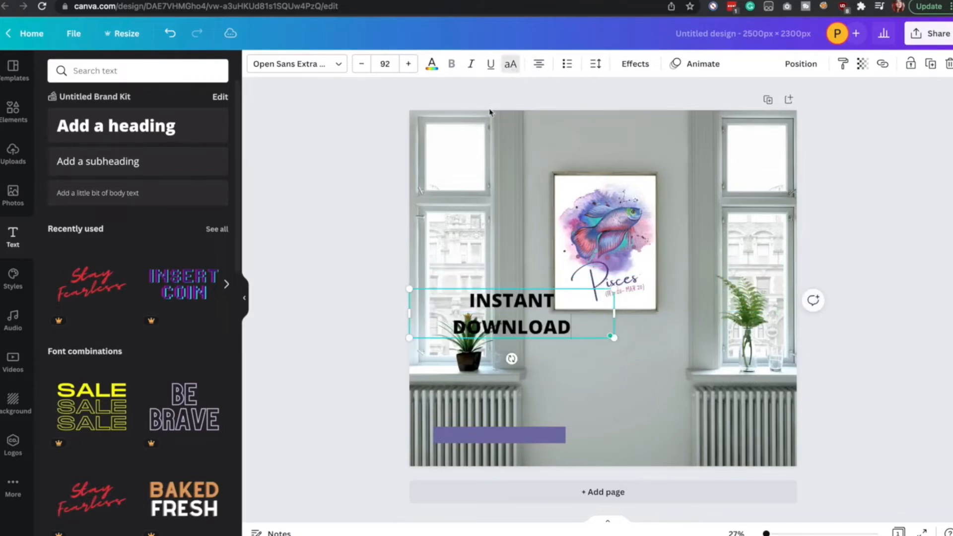
drag(614, 314, 572, 299)
click(498, 288)
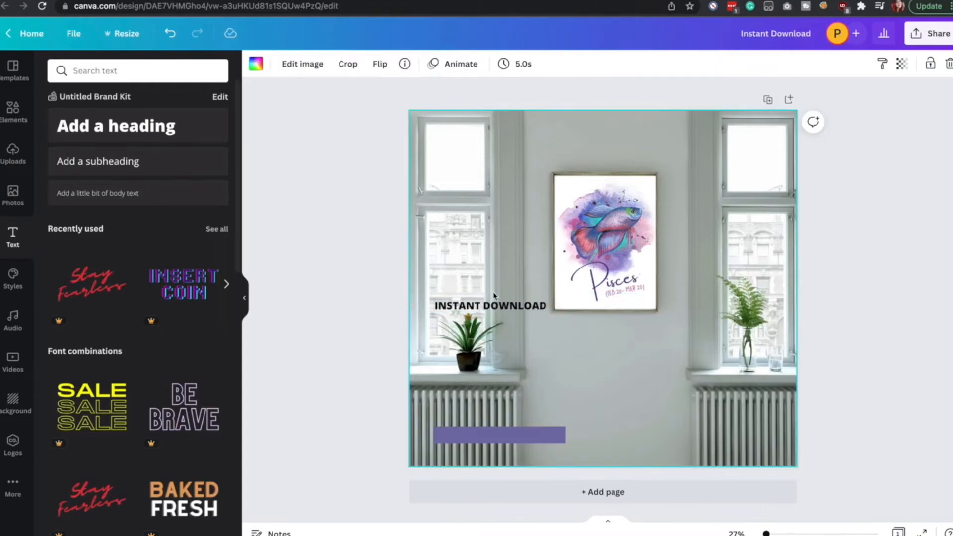
Move the INSTANT DOWNLOAD heading onto the purple banner and color the text white
drag(493, 306, 502, 437)
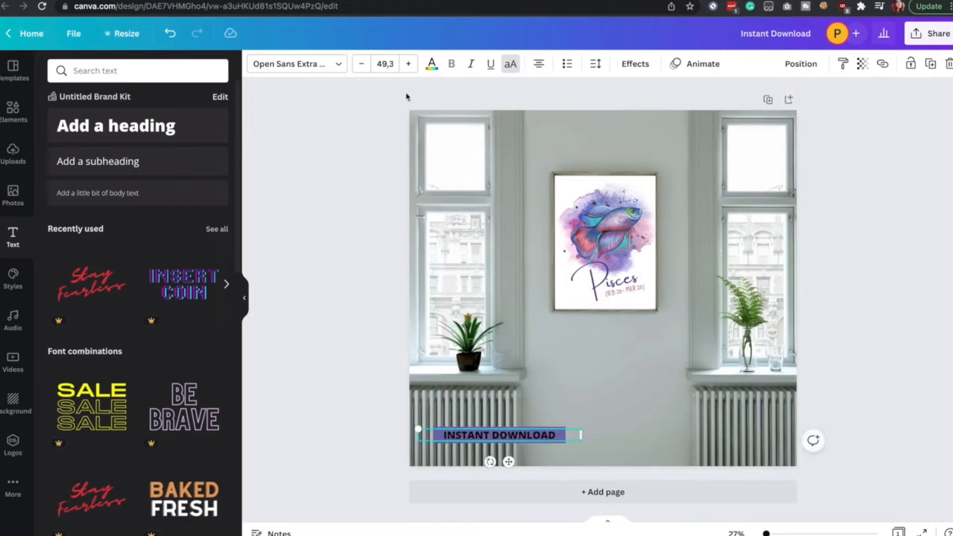
click(432, 63)
click(162, 130)
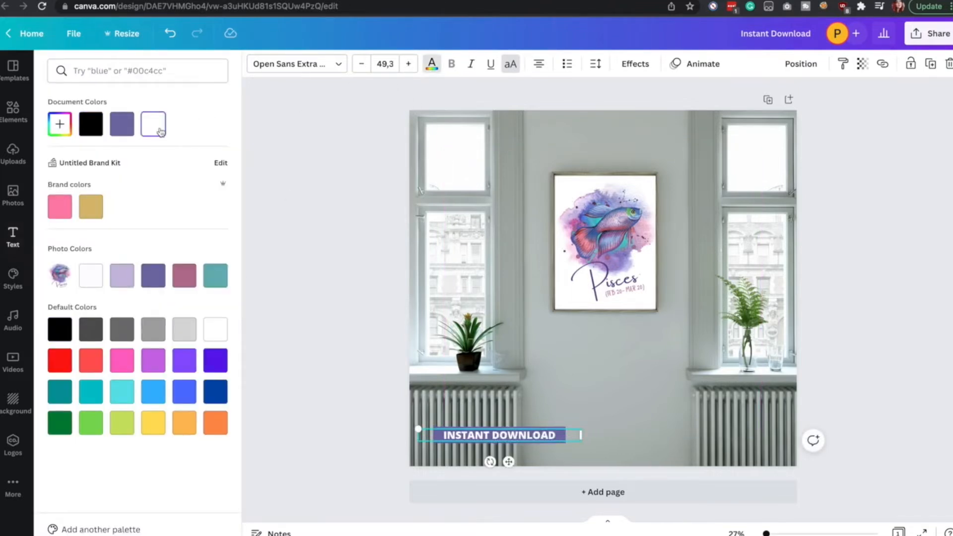
click(354, 297)
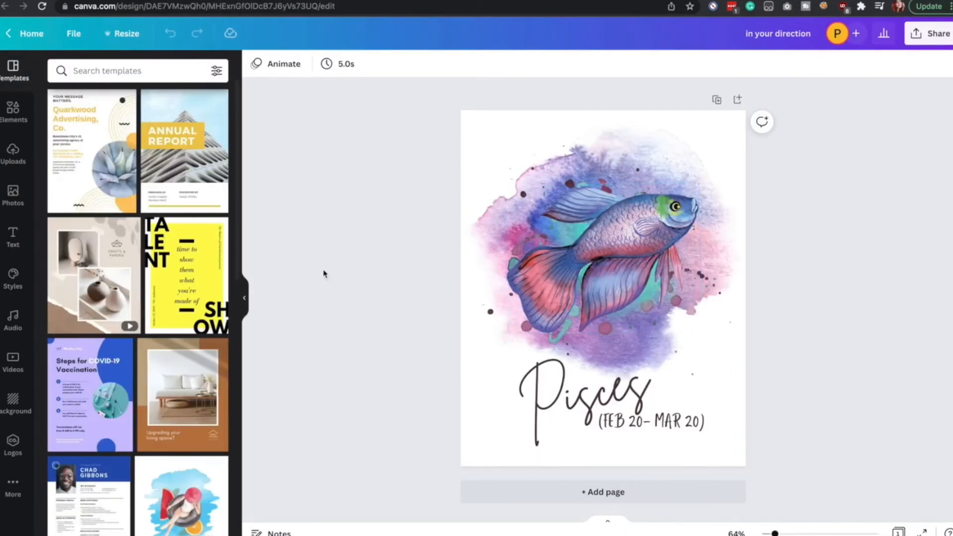
Create a resized copy of the Pisces artwork design at a custom size of 11 × 14 in
click(125, 34)
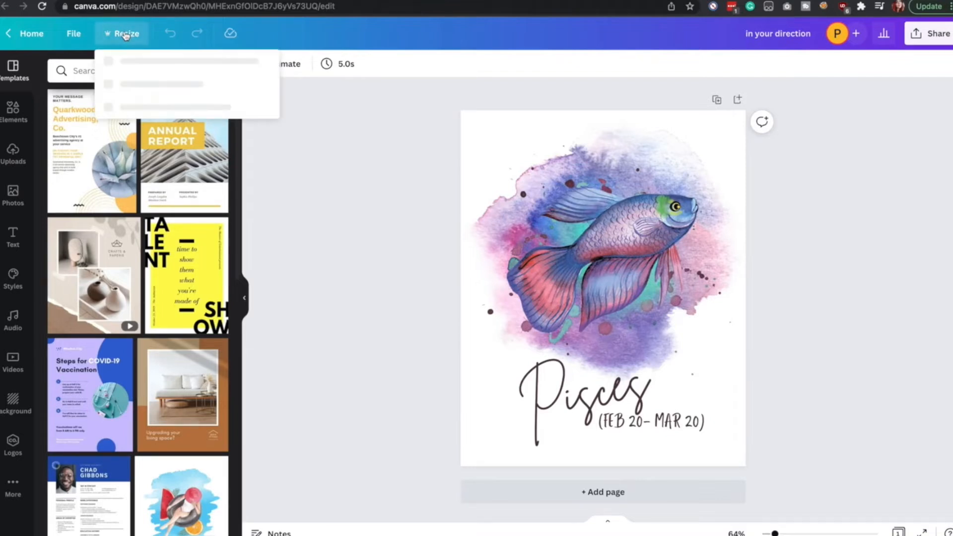
click(149, 133)
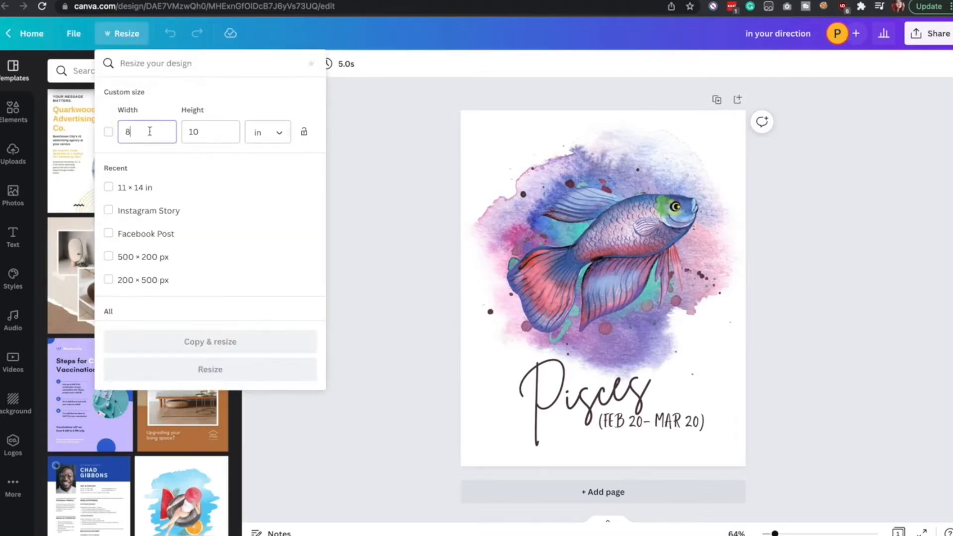
text(11)
key(Tab)
text(14)
click(212, 342)
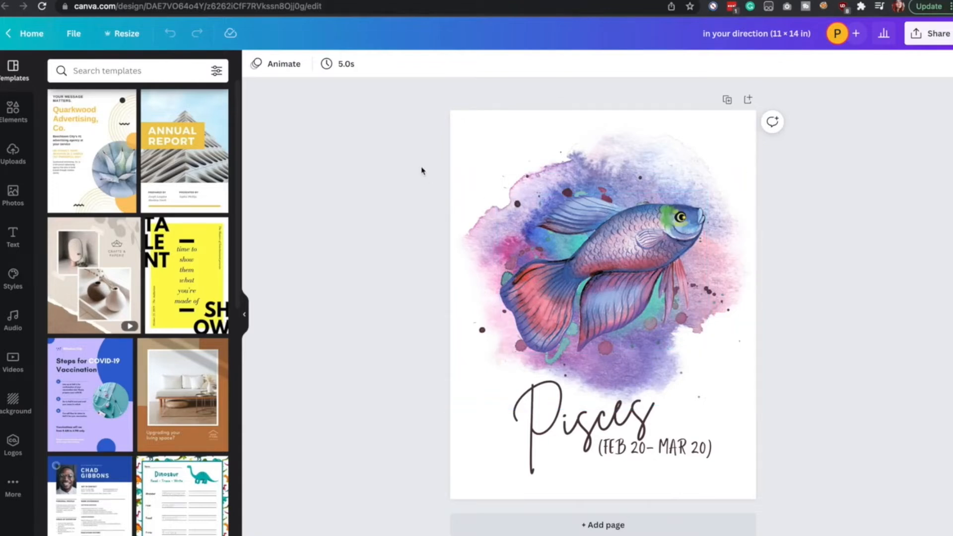
Download the 11 × 14 in artwork as PDF Print and save it to the Desktop as "in your direction (11 × 14 in)"
click(927, 33)
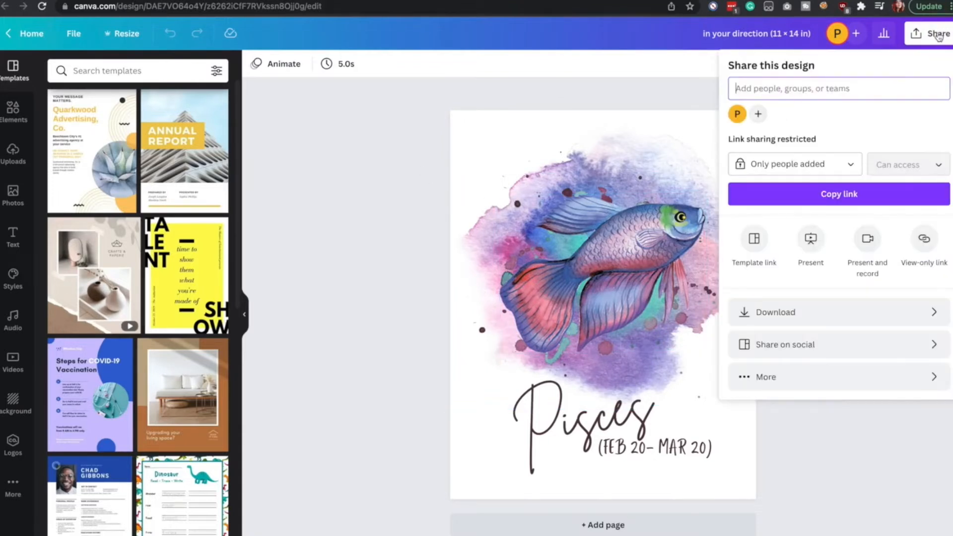
click(797, 314)
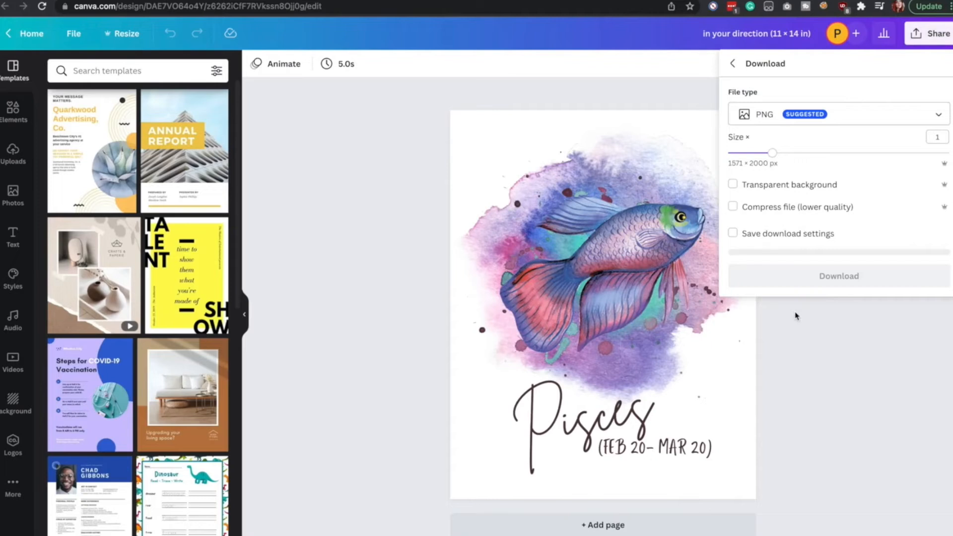
click(793, 119)
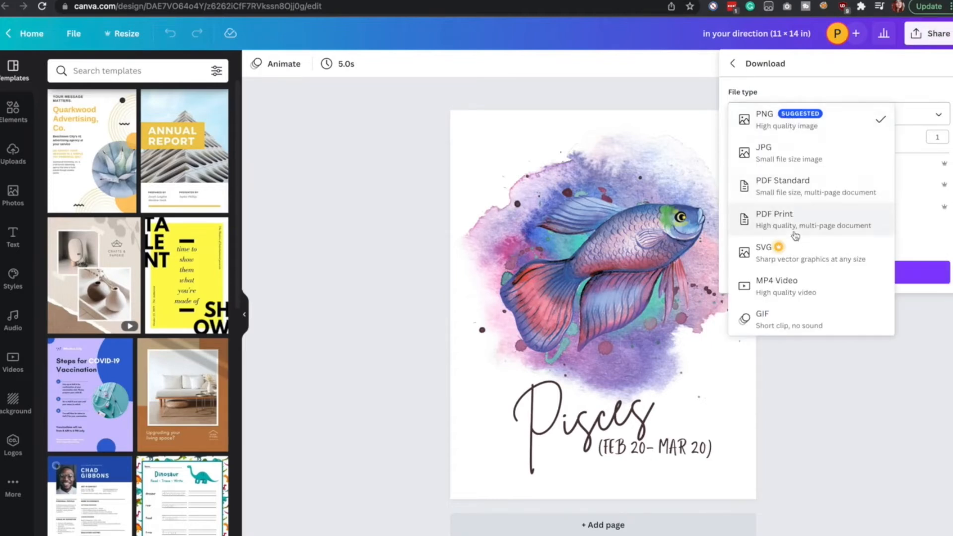
click(778, 223)
click(827, 207)
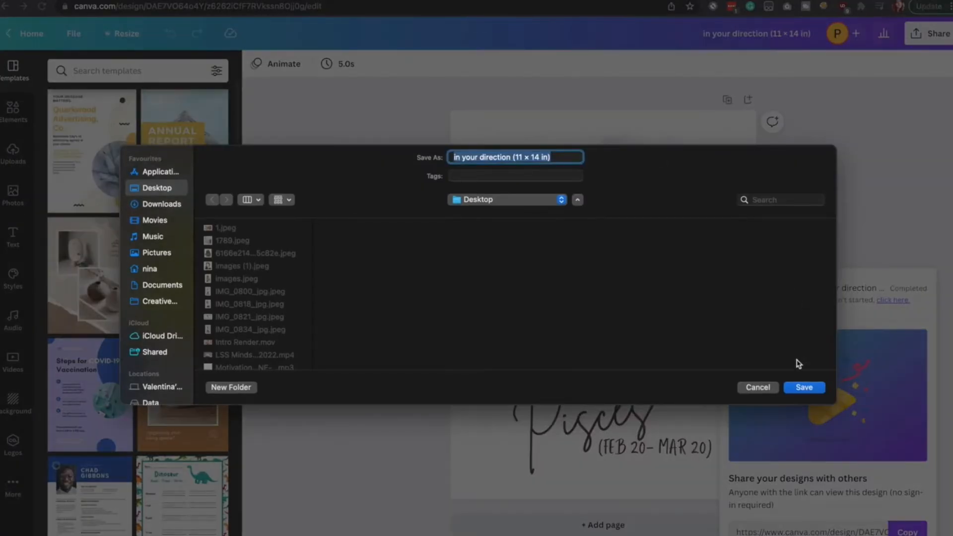
click(796, 389)
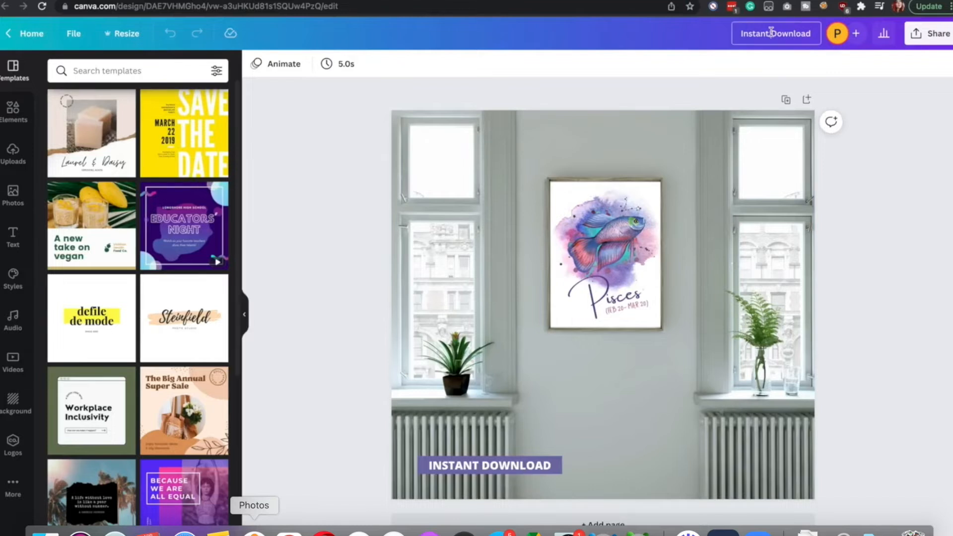
Download the Instant Download wall mockup as a PNG image
click(928, 33)
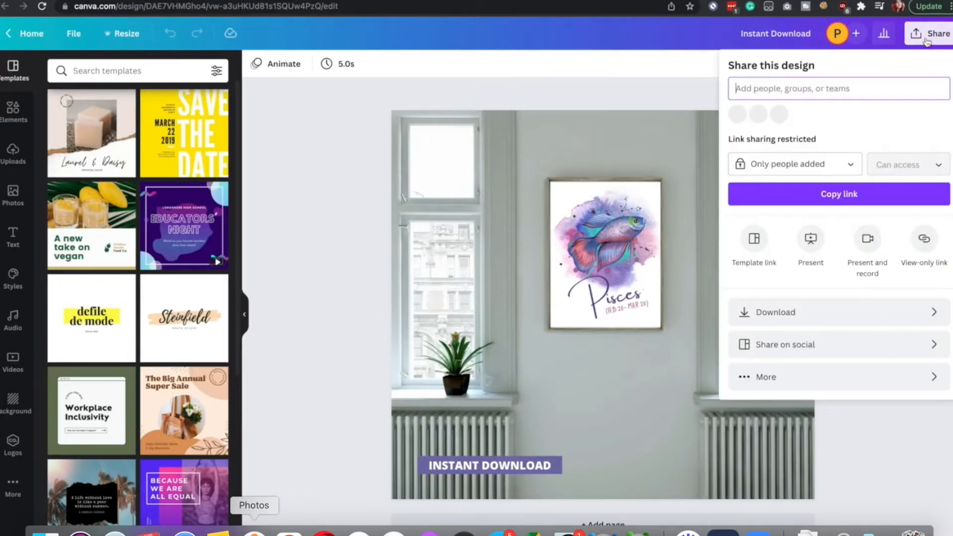
click(791, 313)
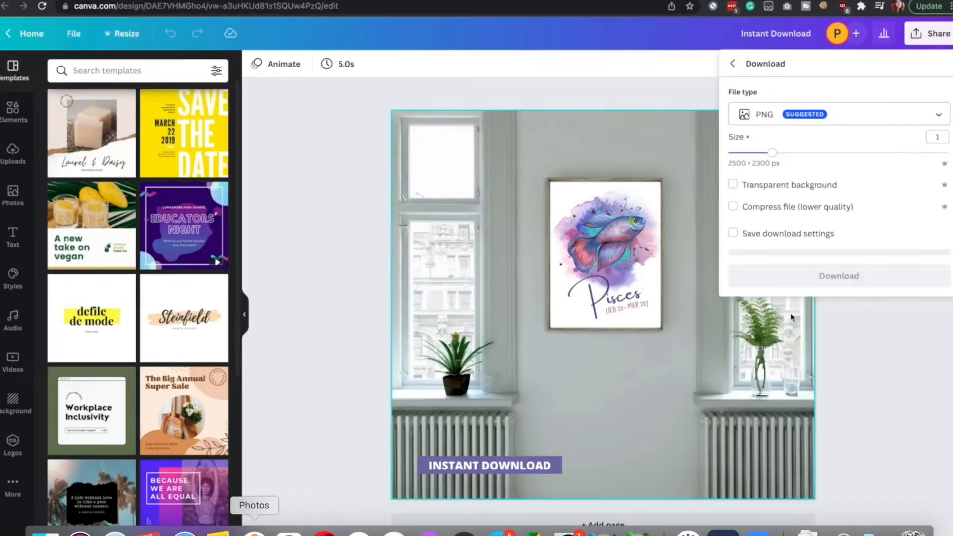
click(800, 119)
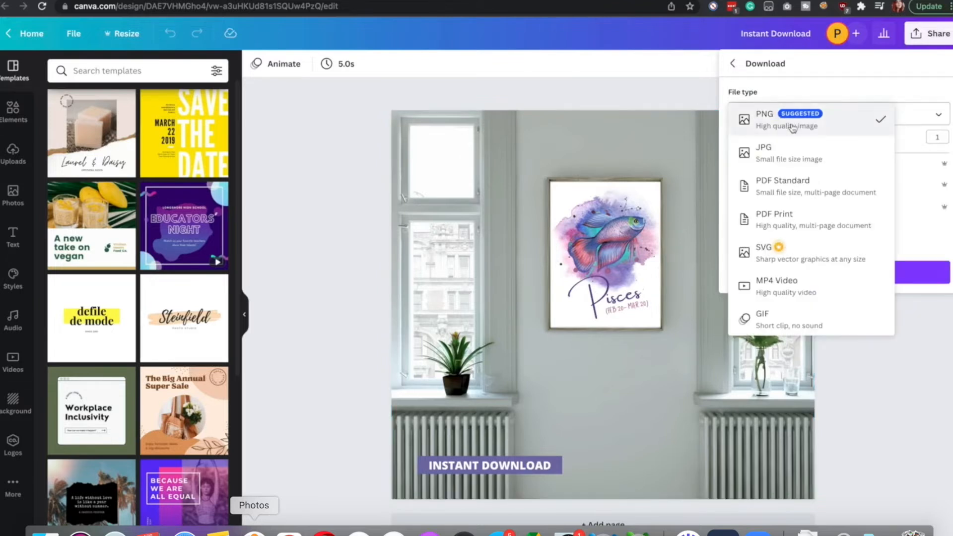
click(773, 121)
click(850, 273)
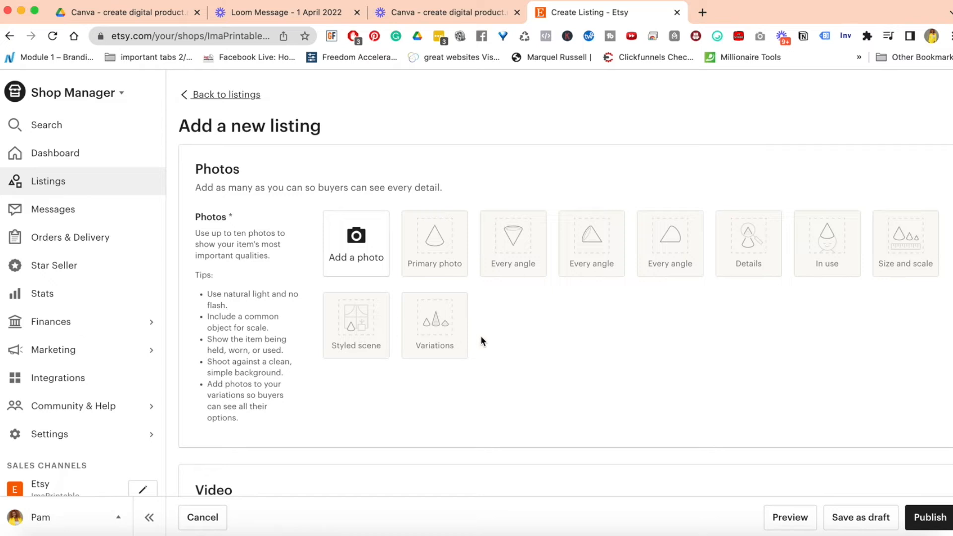
Switch to the new Etsy listing form and look through its sections from photos and video down to delivery and postage
scroll(480, 336, down, 5)
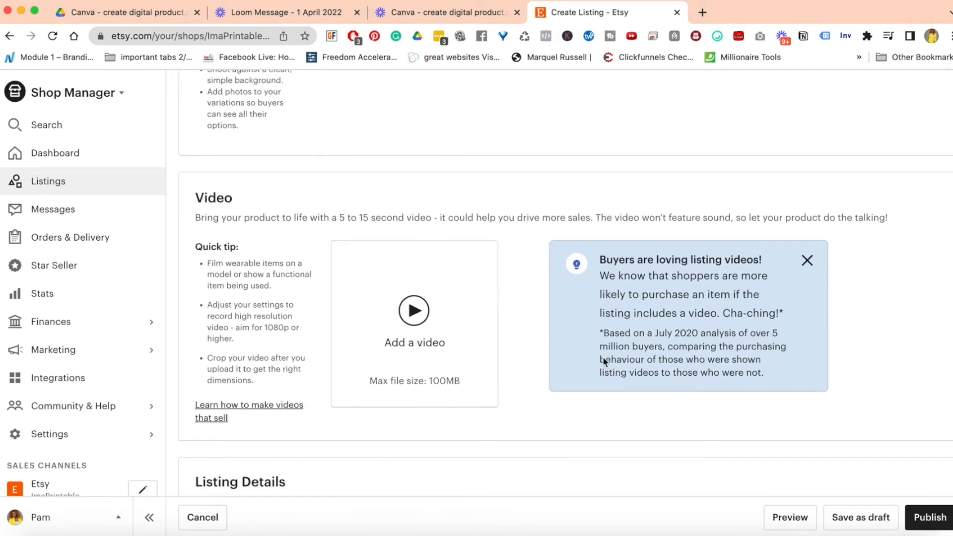
scroll(531, 305, up, 1)
scroll(531, 306, down, 1)
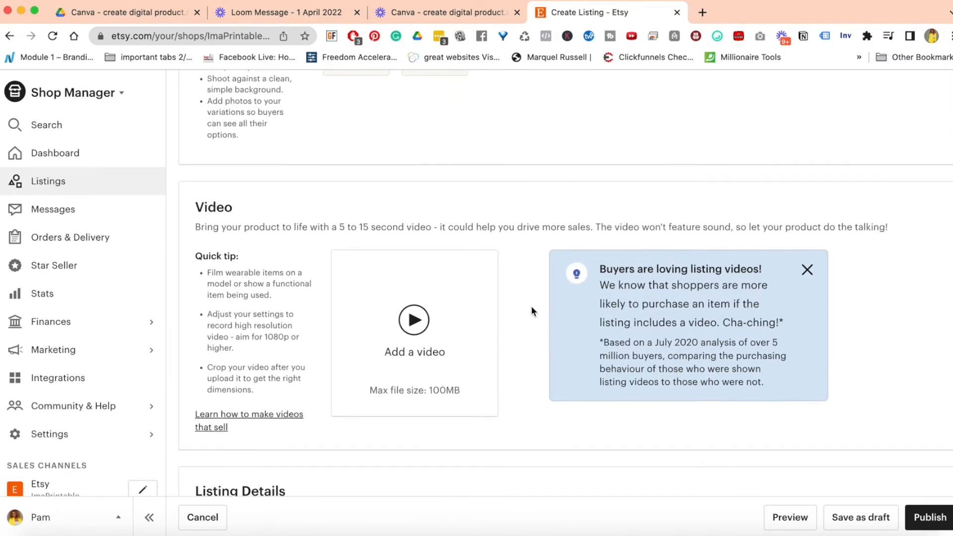
scroll(413, 314, up, 3)
scroll(412, 314, up, 2)
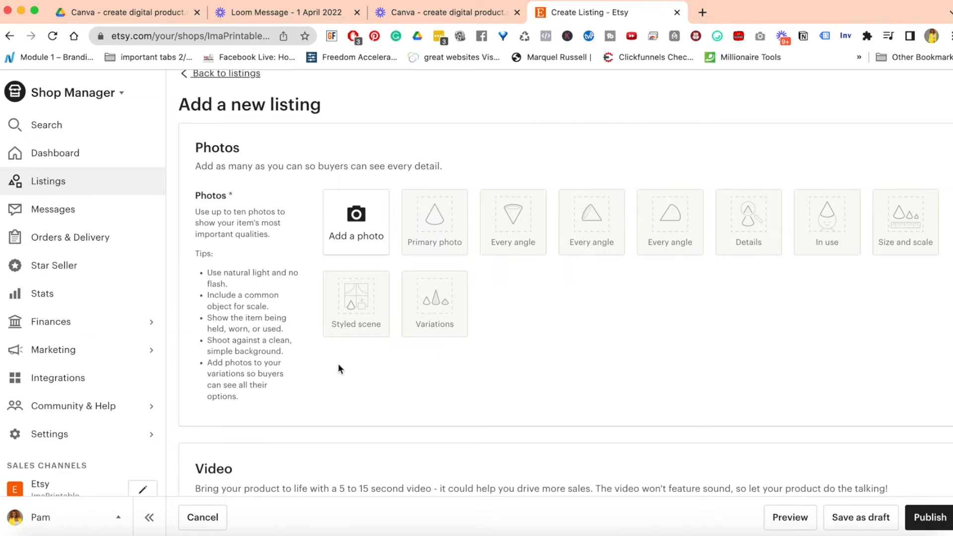
scroll(484, 278, down, 8)
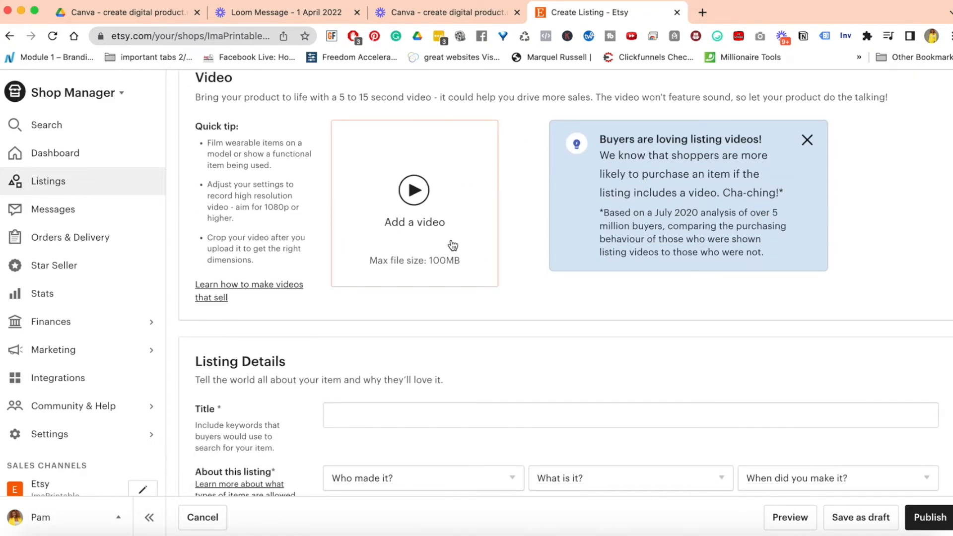
scroll(452, 246, up, 1)
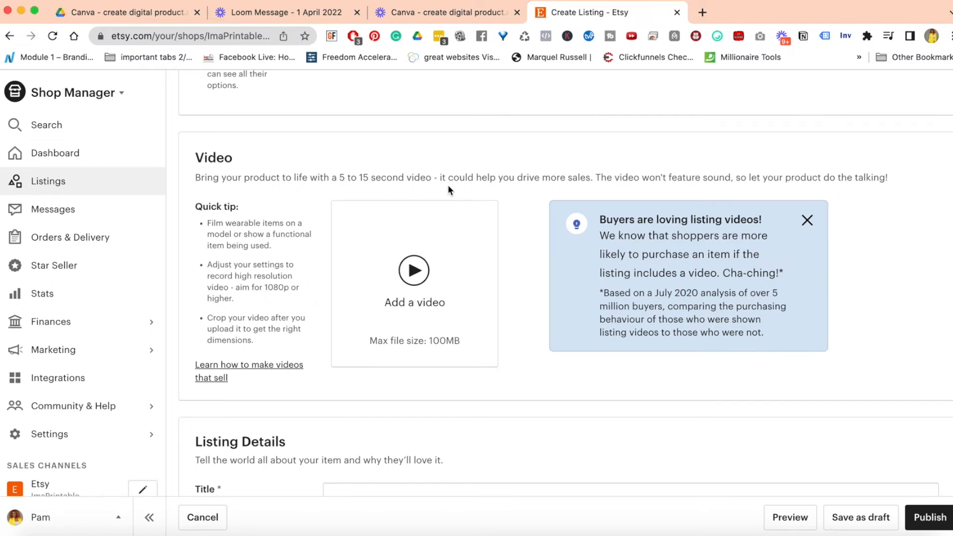
scroll(529, 377, down, 10)
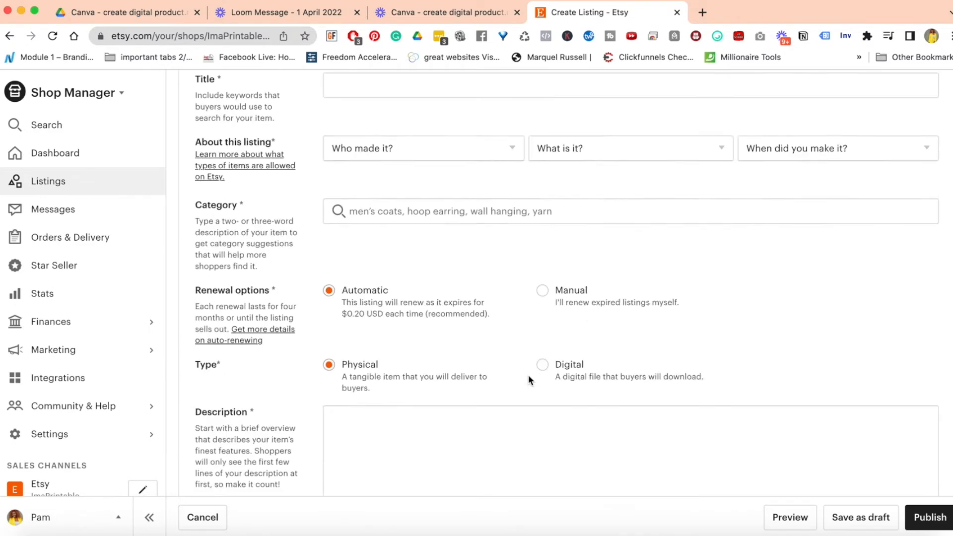
scroll(528, 374, up, 3)
scroll(534, 465, down, 20)
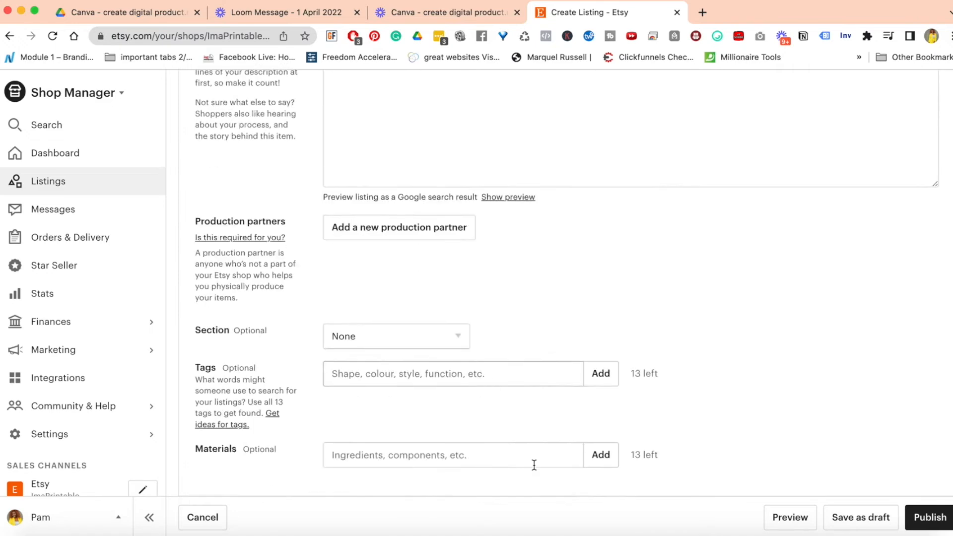
scroll(534, 464, down, 15)
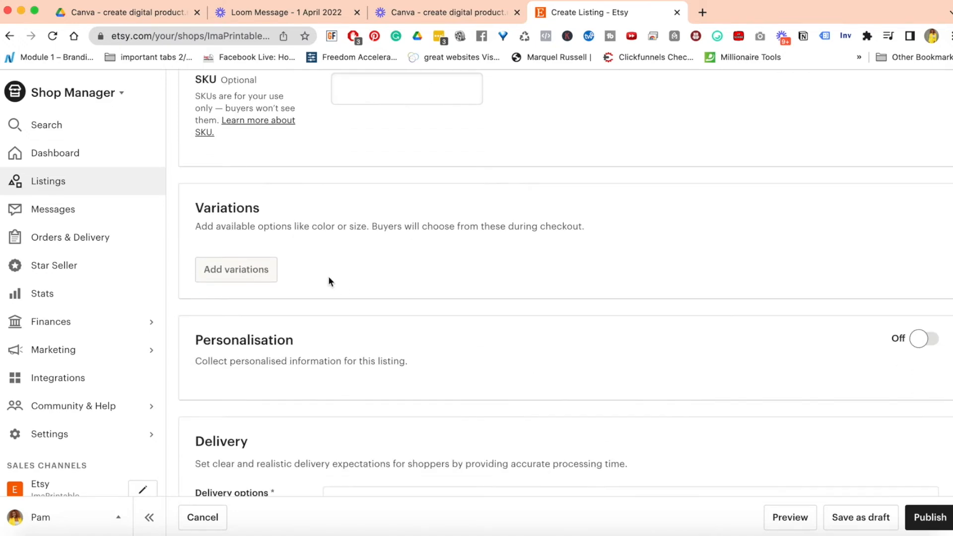
scroll(329, 282, down, 3)
scroll(411, 308, up, 7)
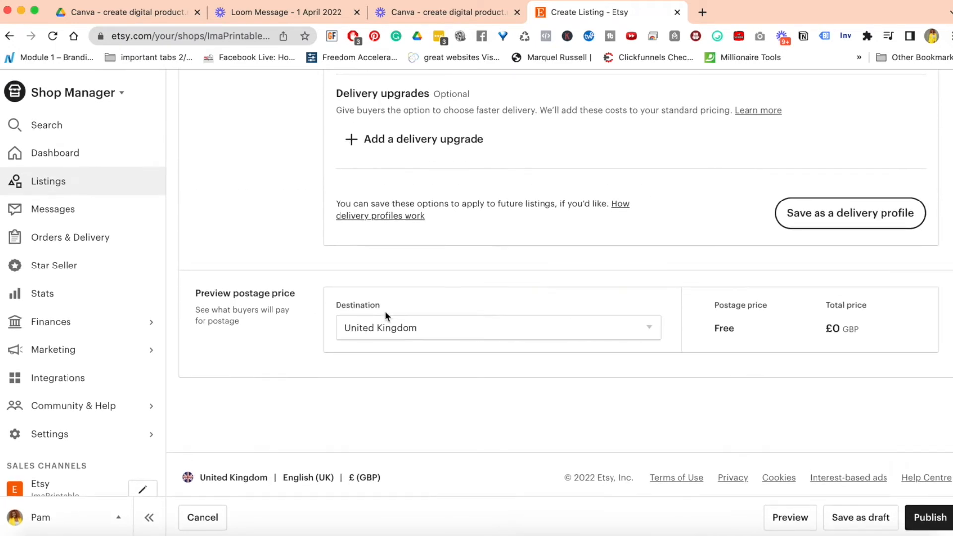
Set the listing type to Digital in the listing details
scroll(374, 318, up, 15)
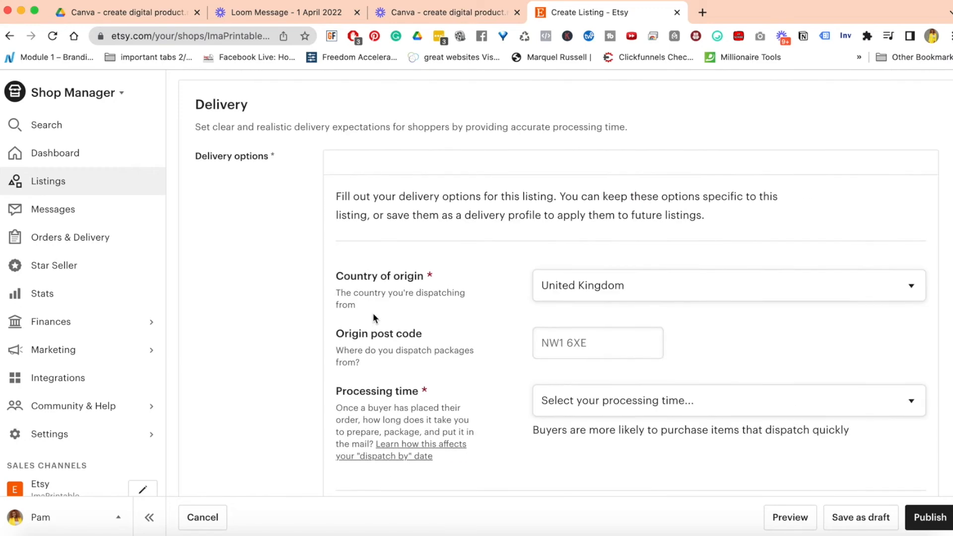
scroll(373, 315, up, 8)
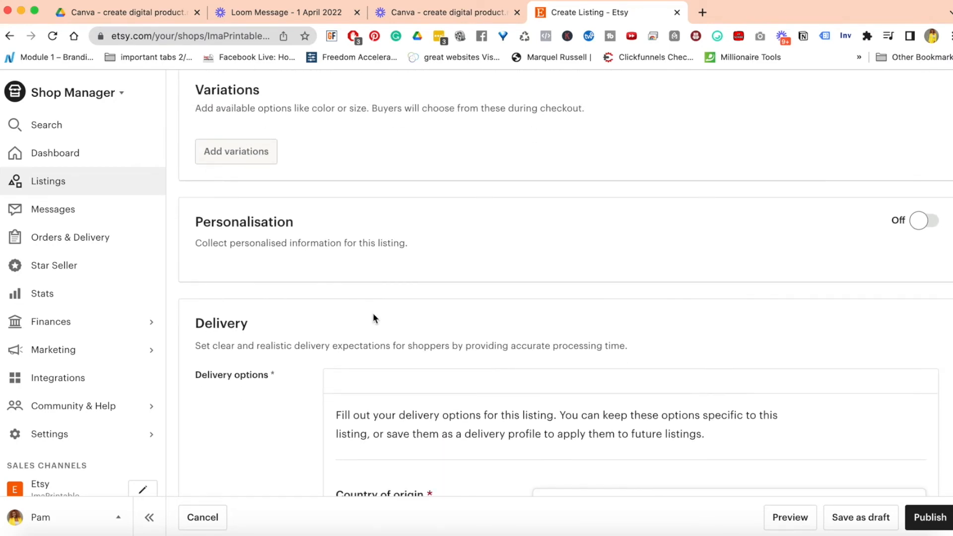
scroll(373, 314, up, 10)
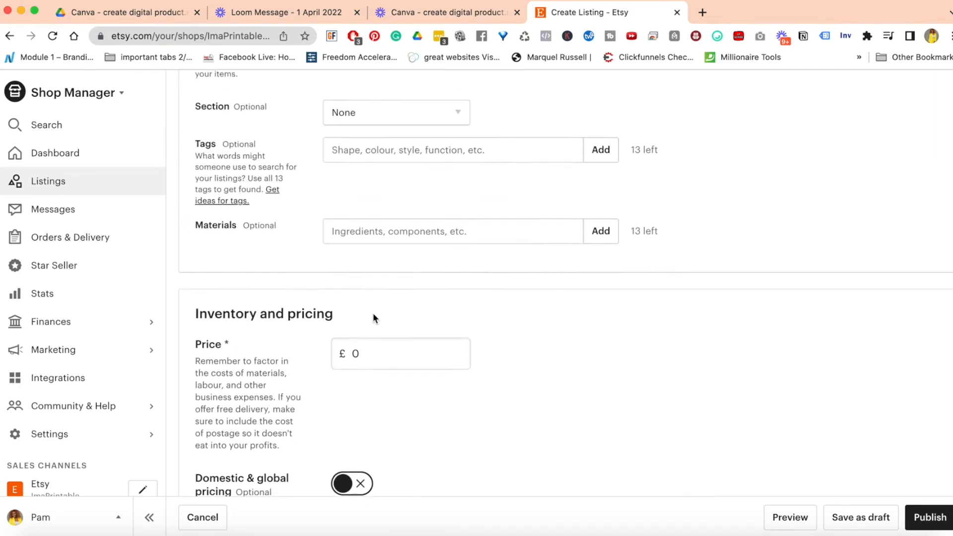
scroll(373, 316, up, 6)
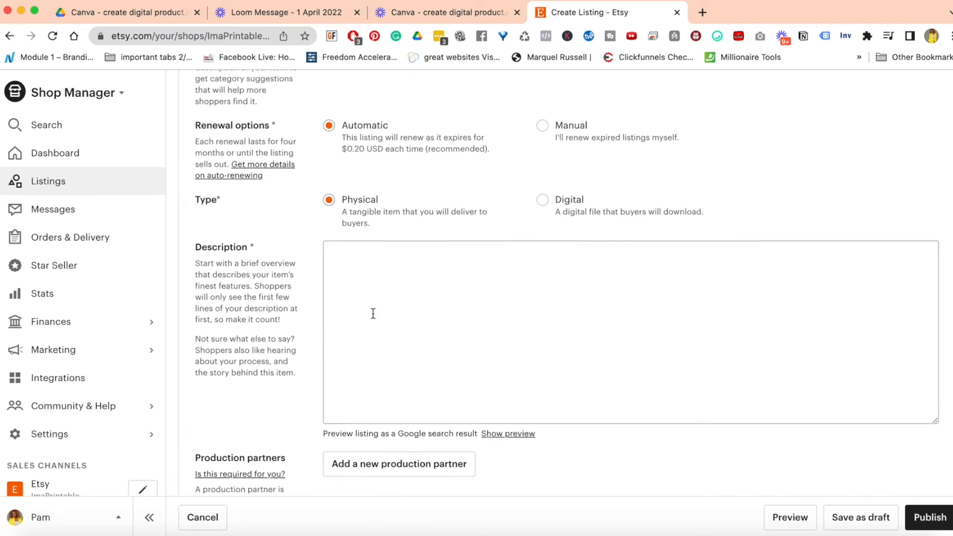
click(545, 246)
Examine the Digital files section for its requirements and go back to the listing details
scroll(438, 408, down, 5)
scroll(439, 409, down, 10)
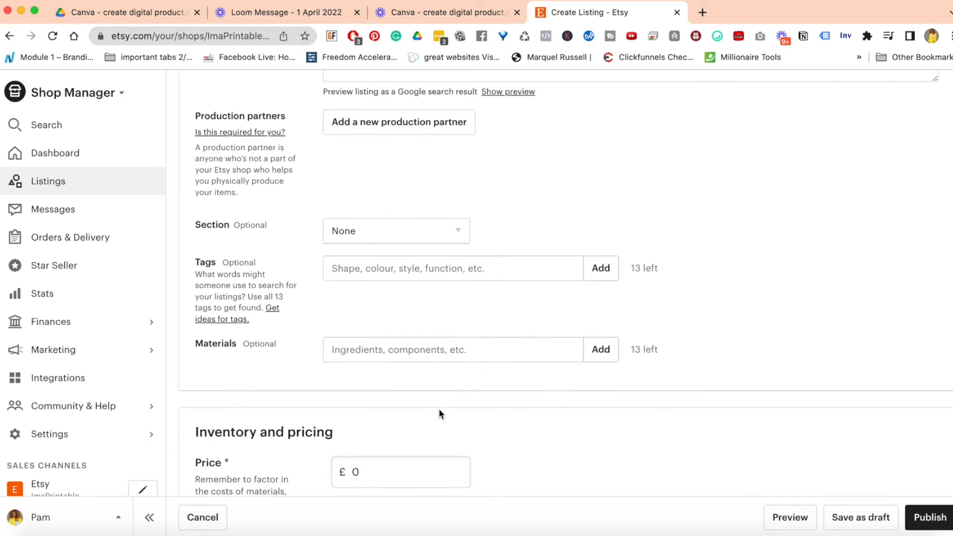
scroll(439, 409, down, 3)
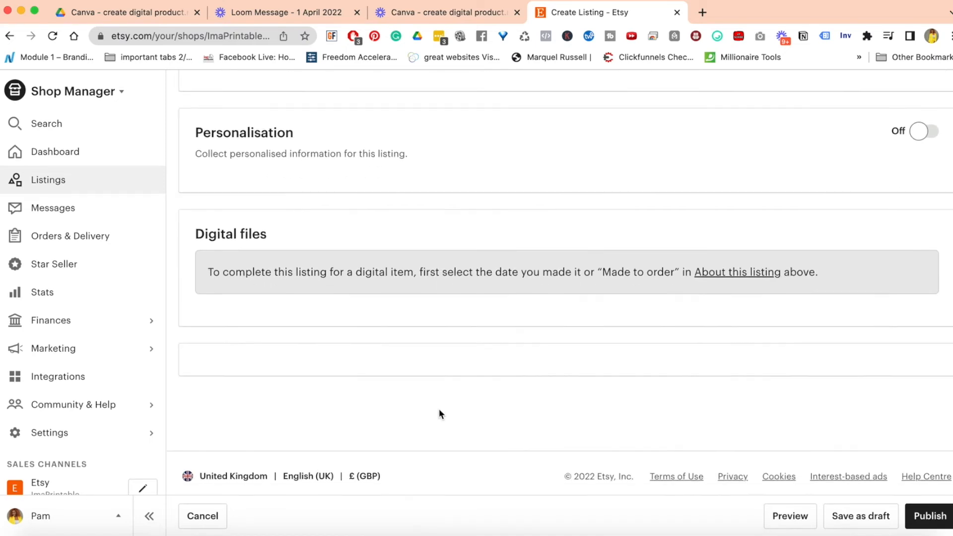
scroll(368, 309, up, 1)
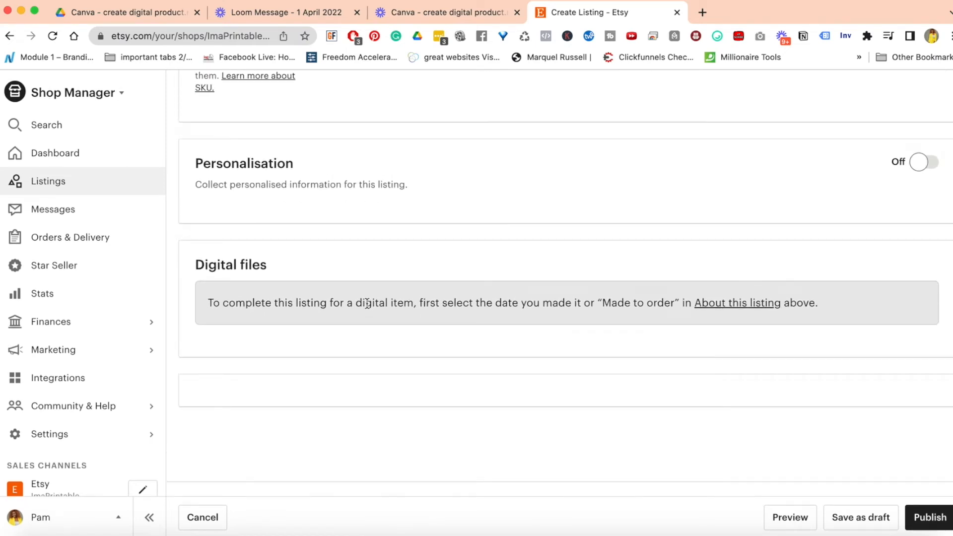
scroll(367, 303, up, 3)
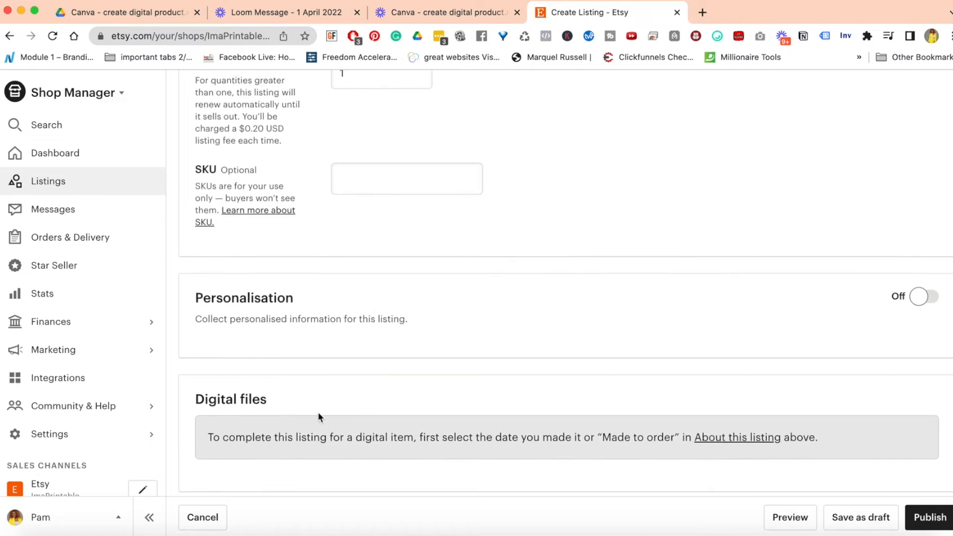
scroll(595, 437, up, 15)
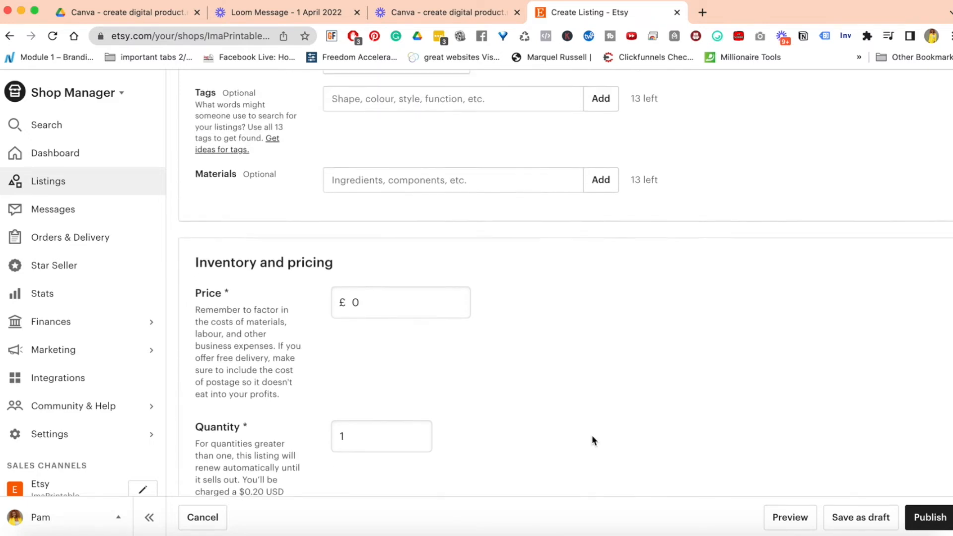
scroll(591, 435, up, 5)
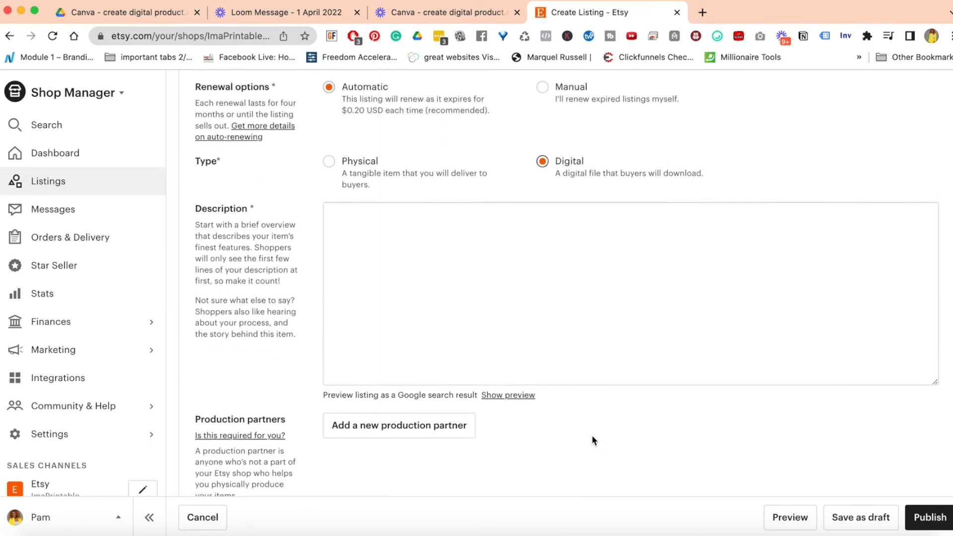
scroll(592, 435, up, 7)
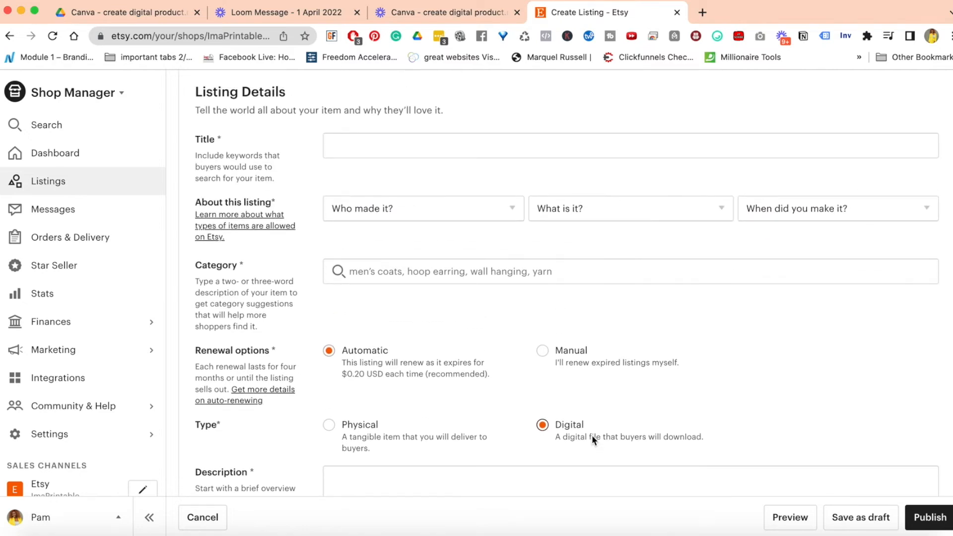
Review the listing's title, category, renewal, description, tags, price, quantity and personalisation fields down to the digital files
scroll(592, 435, down, 5)
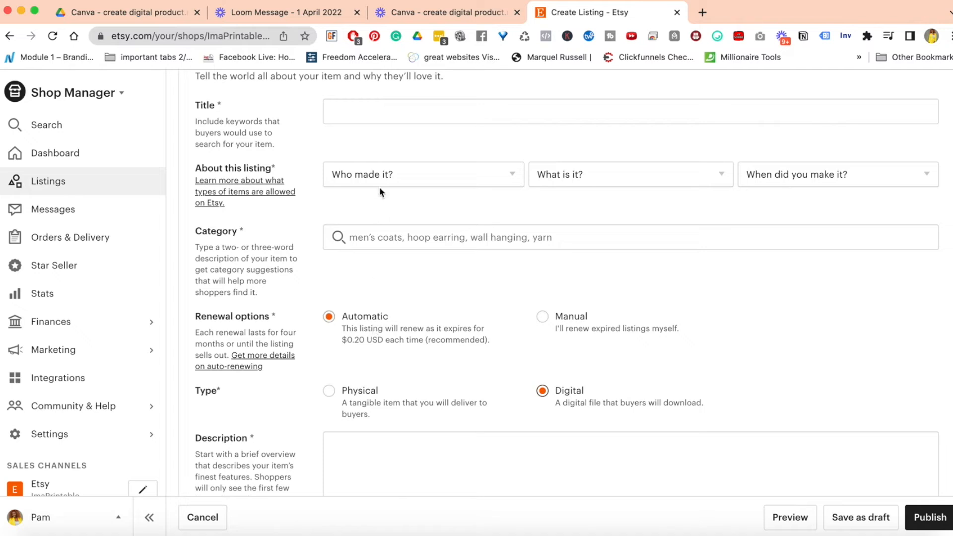
scroll(390, 200, up, 1)
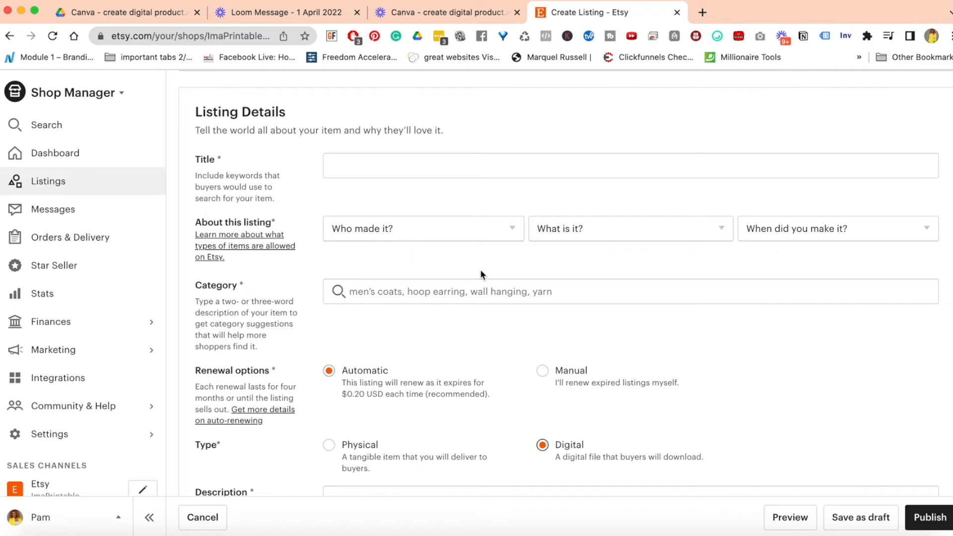
scroll(479, 268, down, 2)
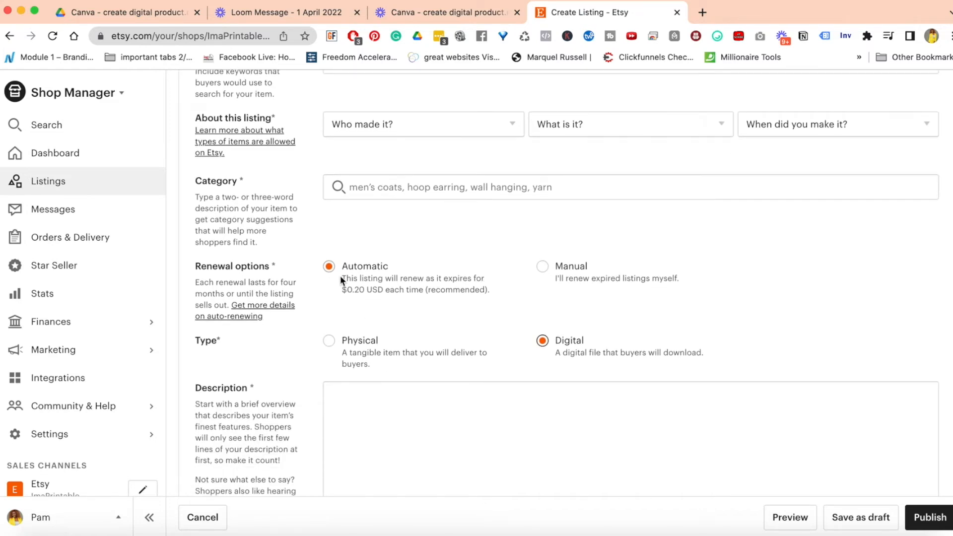
scroll(316, 284, down, 2)
click(440, 359)
scroll(354, 350, down, 6)
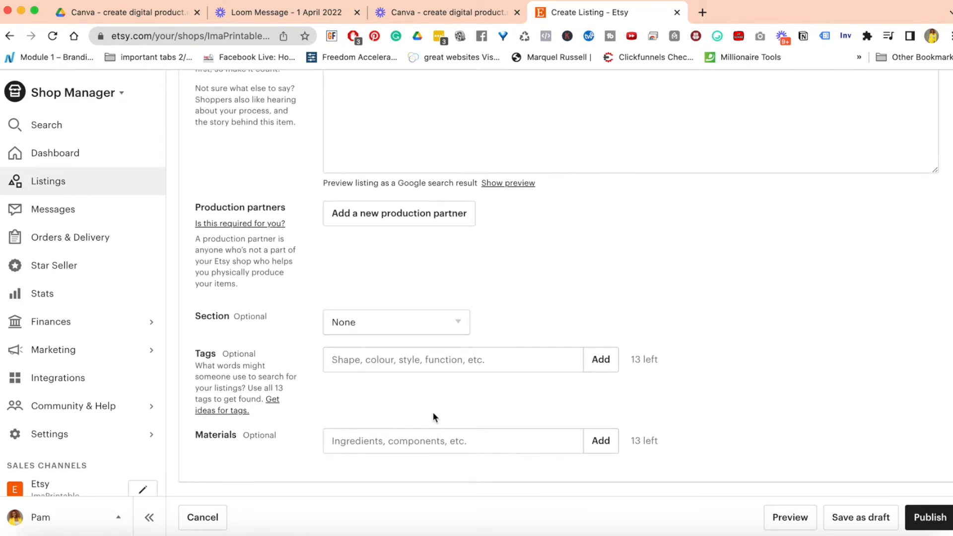
scroll(433, 417, down, 3)
scroll(417, 412, down, 4)
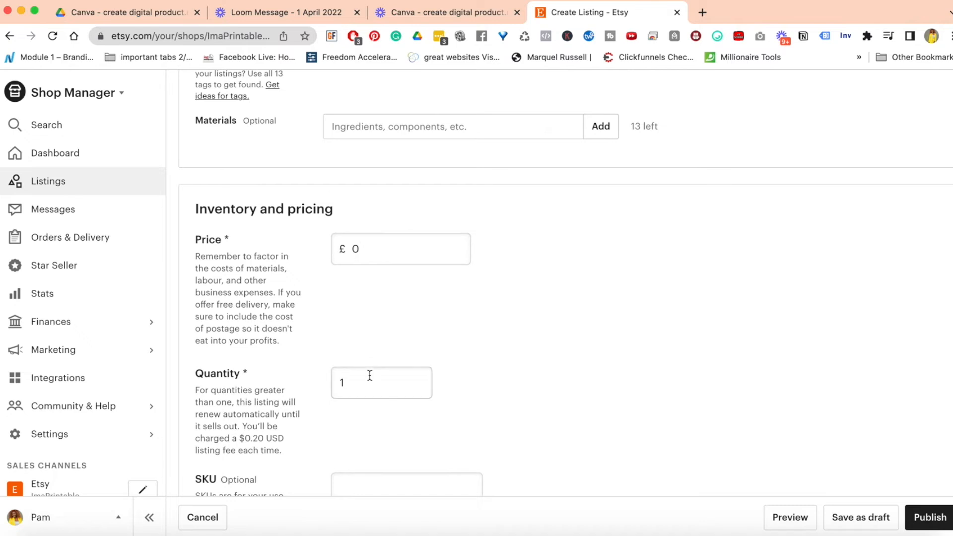
scroll(368, 377, down, 2)
scroll(369, 376, down, 5)
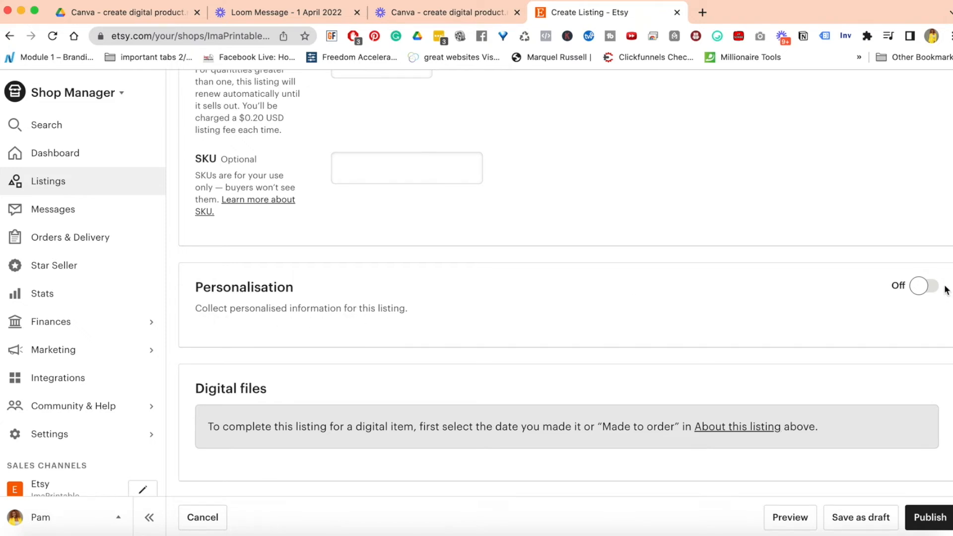
scroll(577, 336, down, 2)
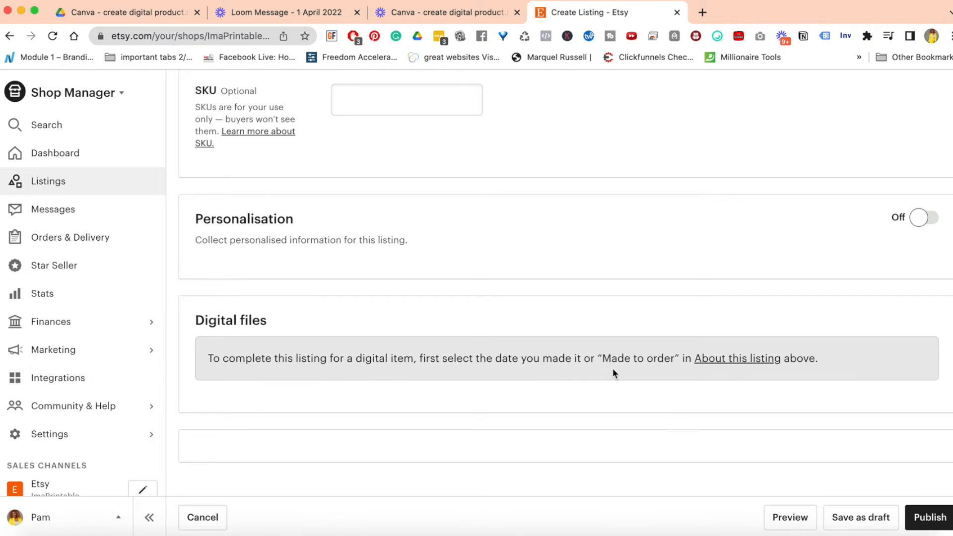
Fill in the About this listing choices with "I did", "A finished product" and "2020 - 2022"
scroll(613, 372, up, 10)
scroll(613, 373, up, 10)
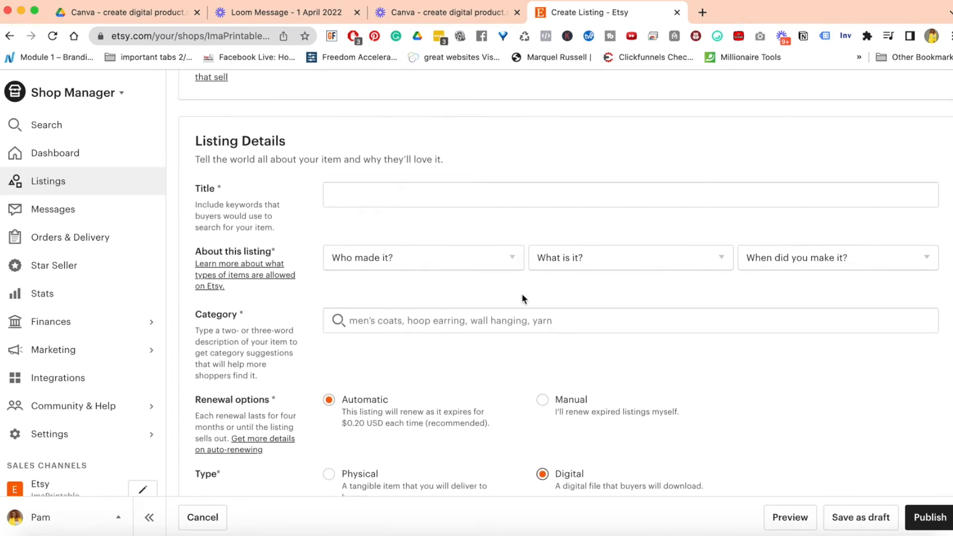
click(492, 256)
click(408, 283)
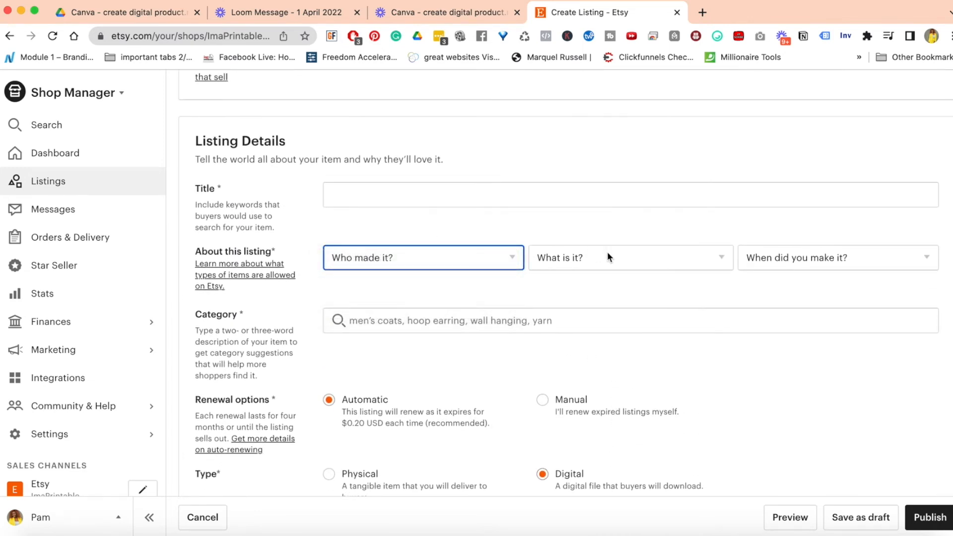
click(607, 253)
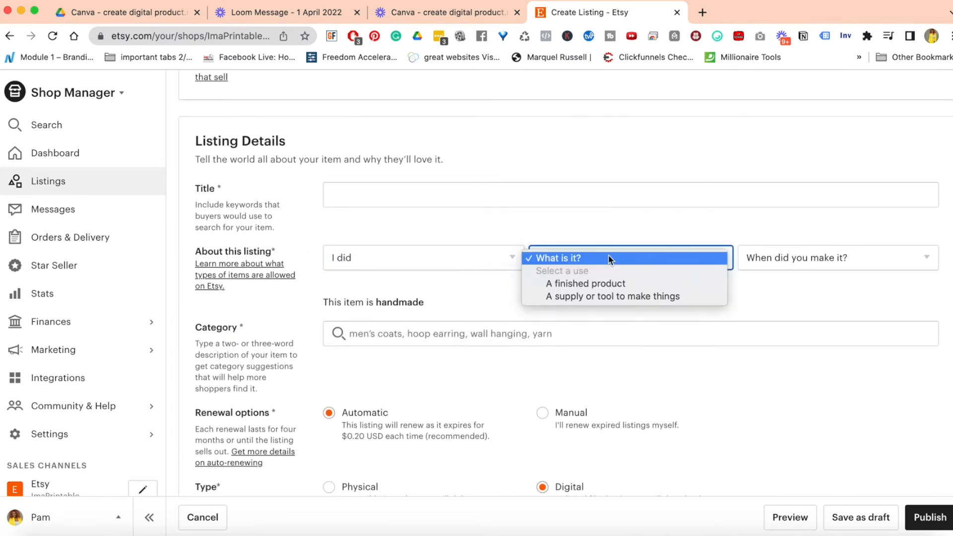
click(615, 283)
click(806, 262)
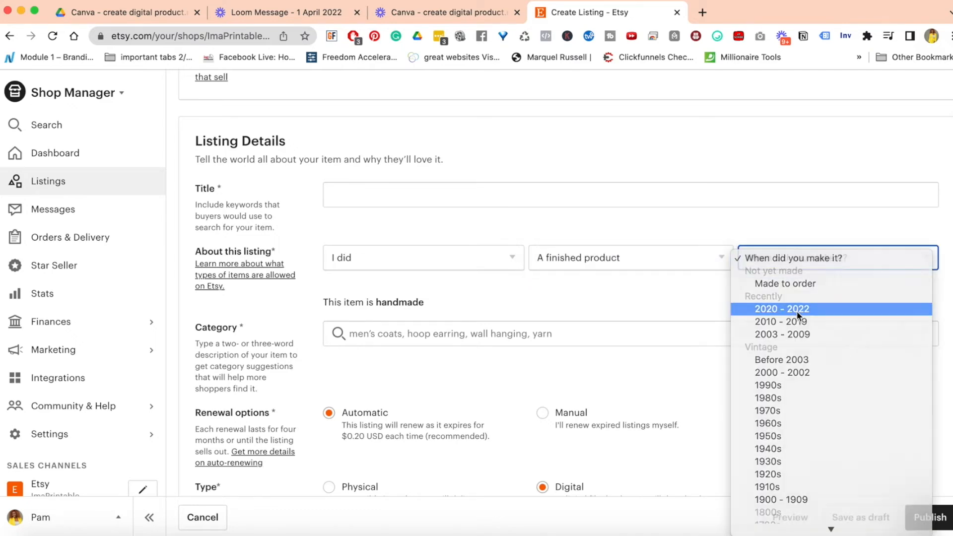
click(797, 309)
Examine the Digital files section and its upload option for the files buyers download
scroll(764, 375, down, 15)
scroll(763, 374, down, 3)
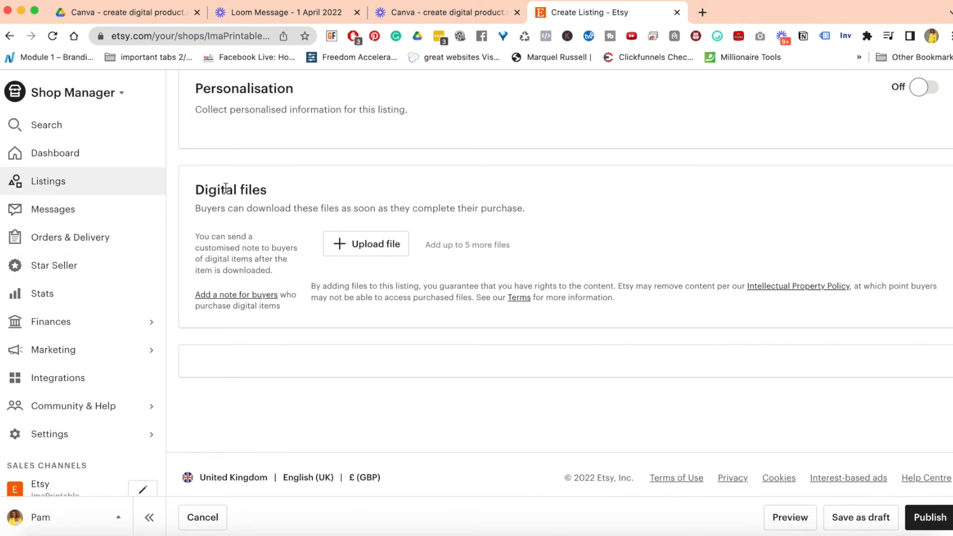
drag(194, 190, 270, 193)
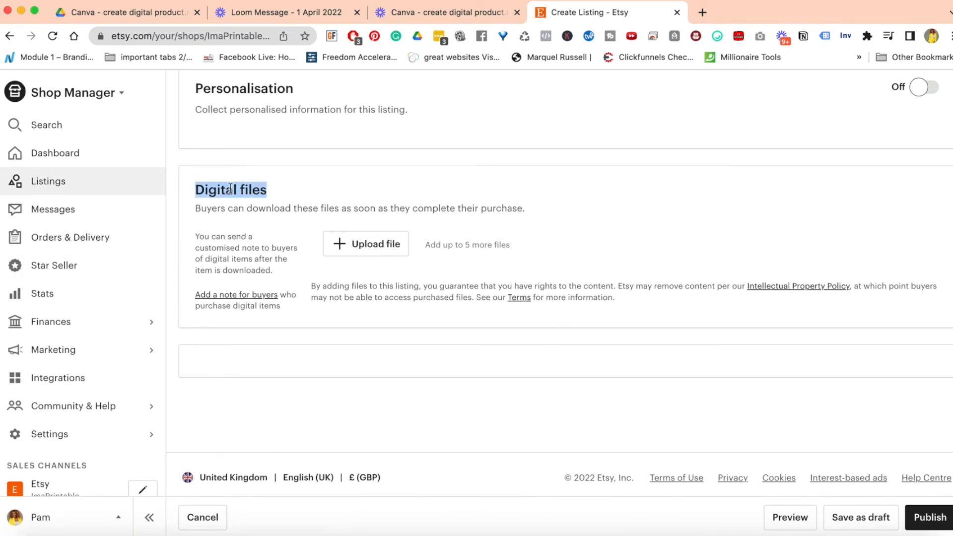
click(401, 186)
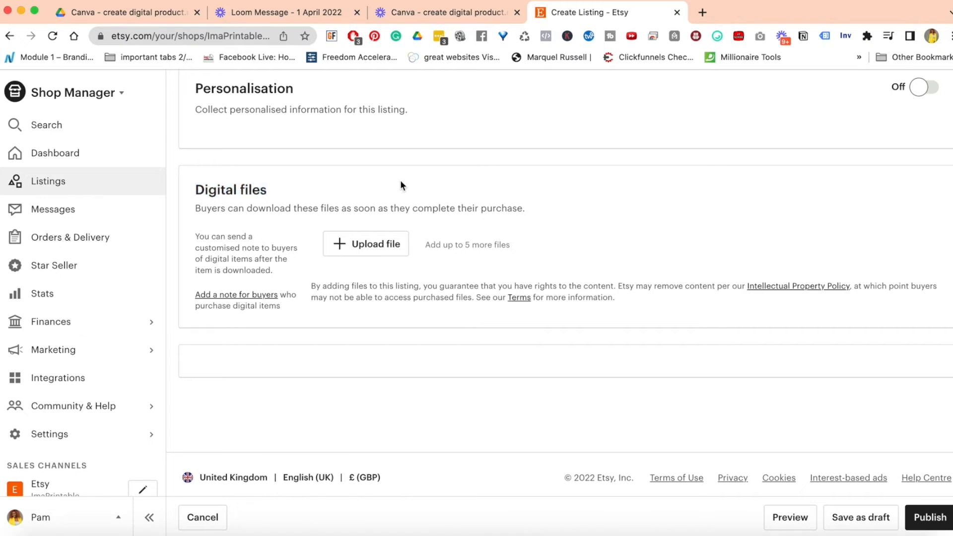